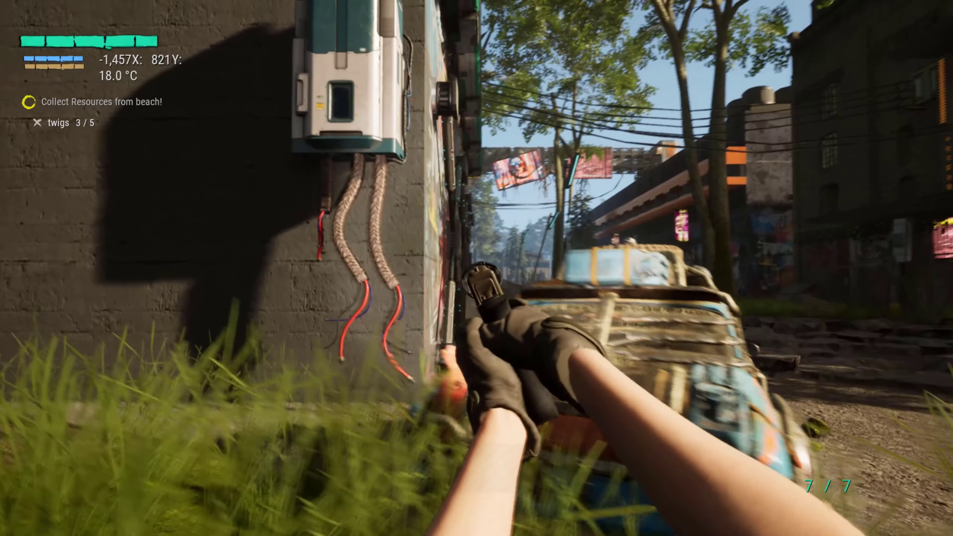
# - Start play mode, fire the pistol and walk the player back toward the pond
pyautogui.click(477, 268)
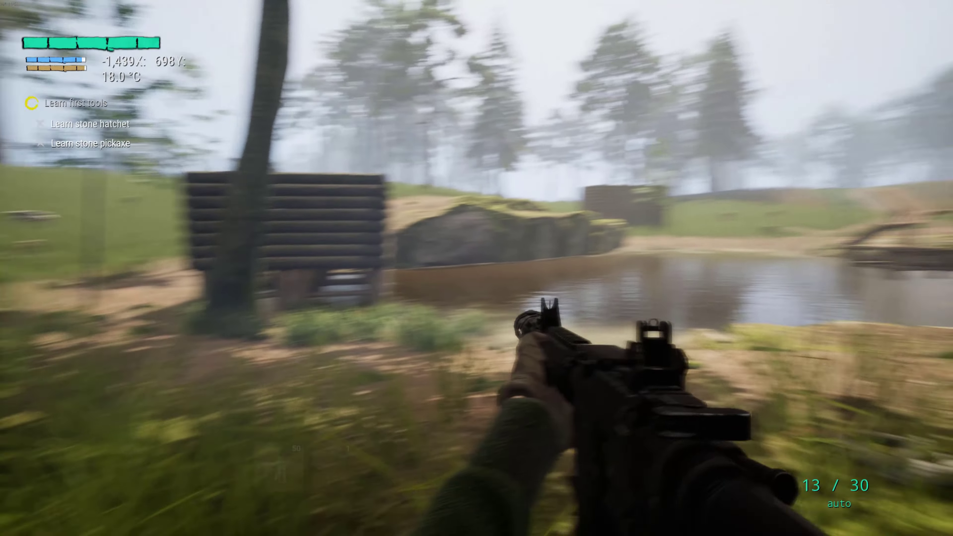
pyautogui.press('w')
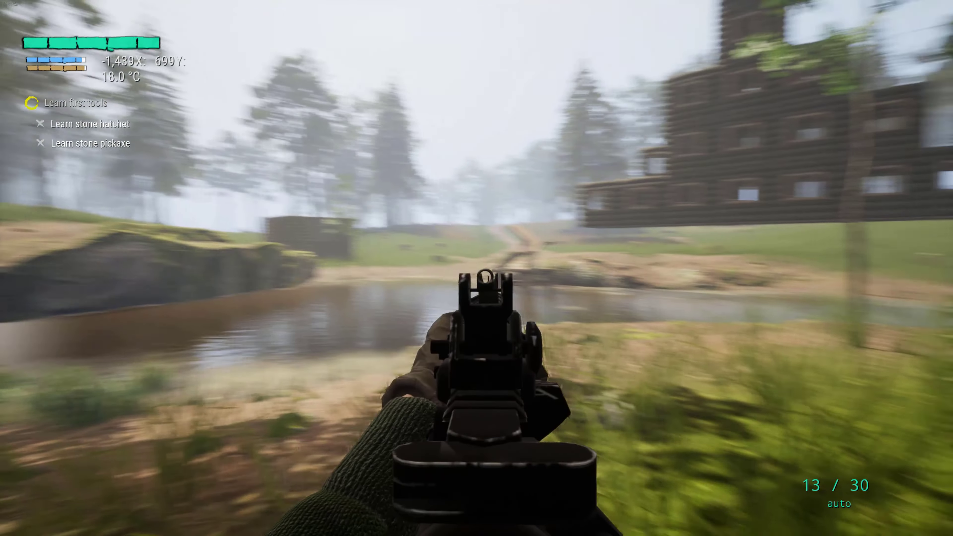
pyautogui.press('w')
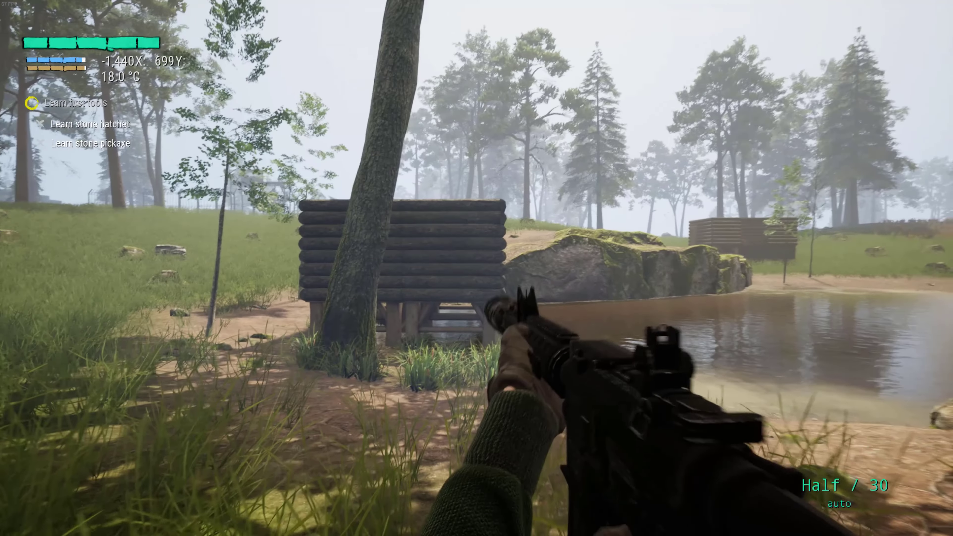
# - Fire the rifle at the log building, reload it, aim down sights, and fire from the hip
pyautogui.click(477, 268)
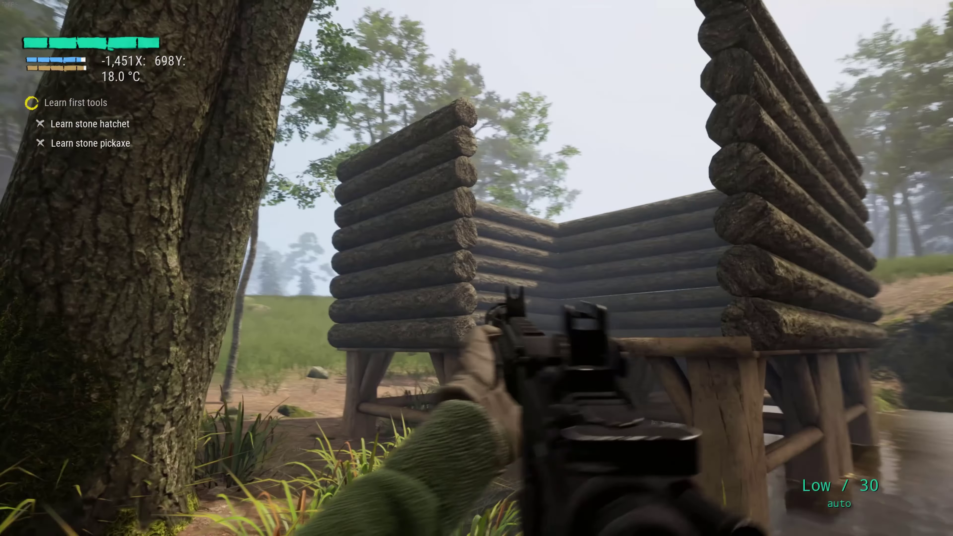
pyautogui.press('r')
pyautogui.click(477, 268)
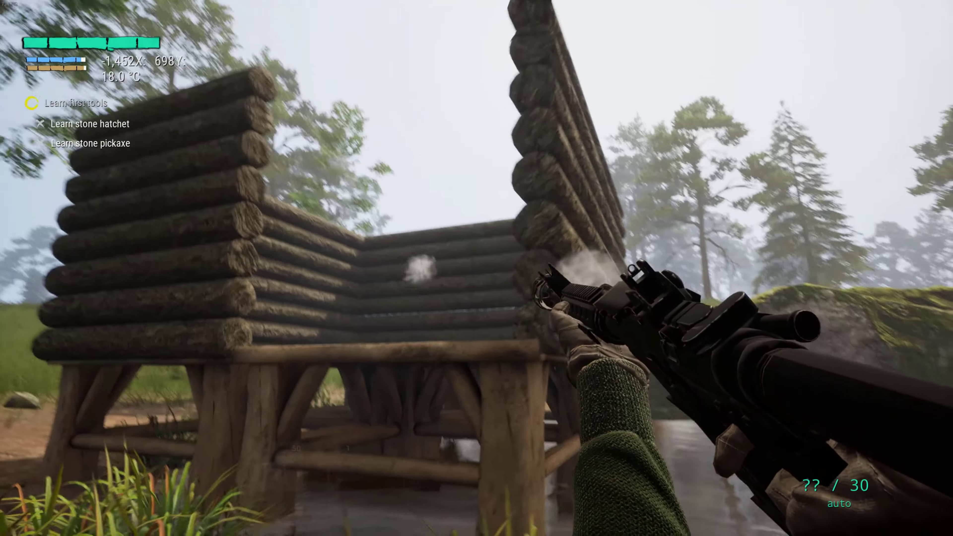
pyautogui.click(477, 268)
pyautogui.rightClick(476, 268)
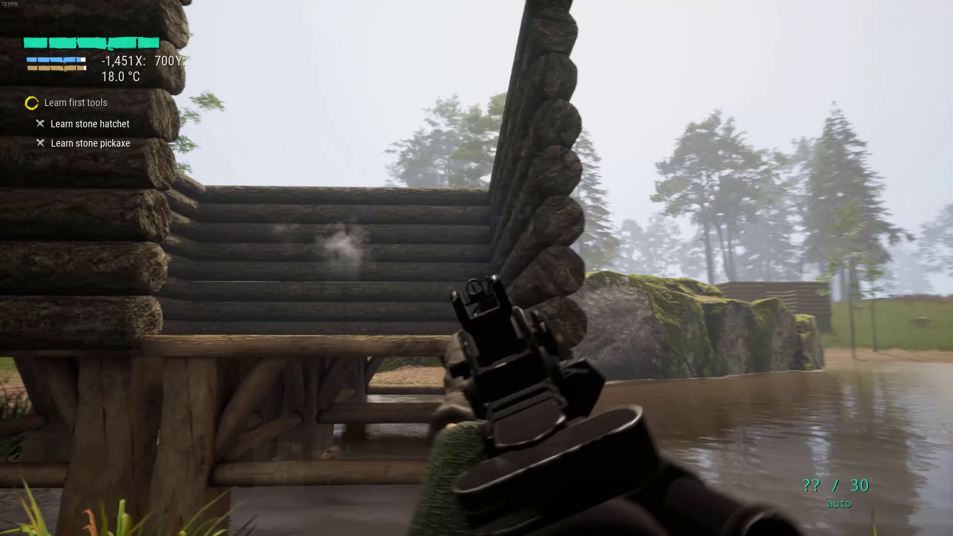
pyautogui.press('w')
pyautogui.click(477, 268)
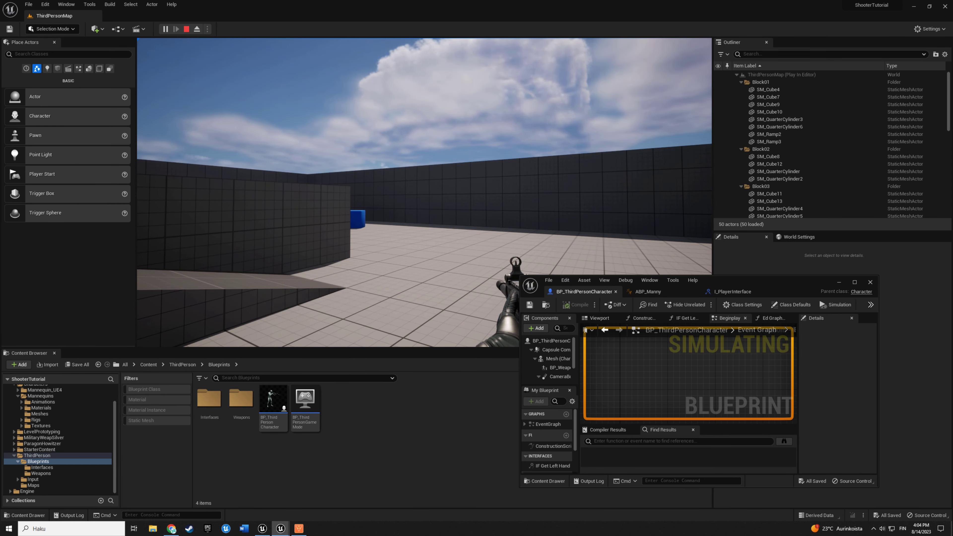
# - Stop play mode, maximize the BP_ThirdPersonCharacter editor and show its Class Settings
pyautogui.press('Escape')
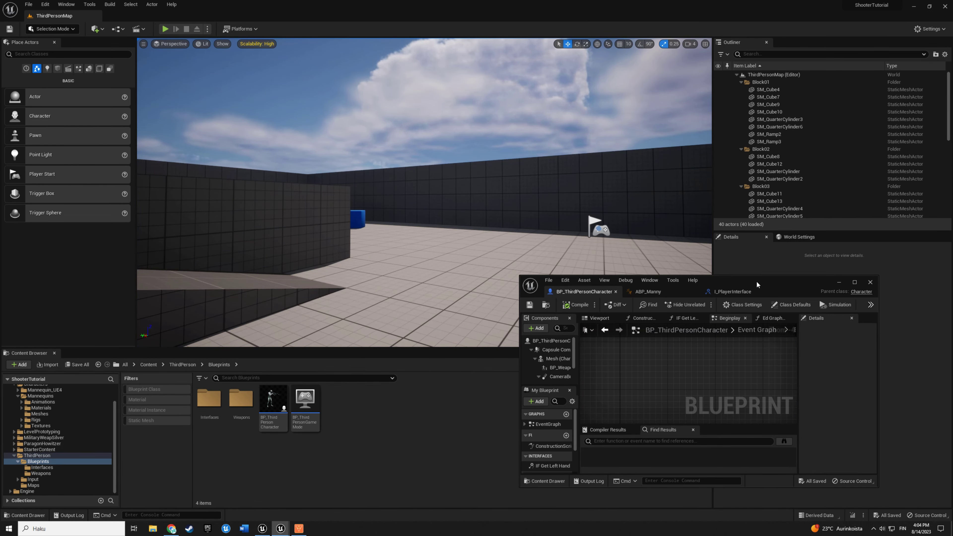
pyautogui.moveTo(757, 284); pyautogui.dragTo(533, 237)
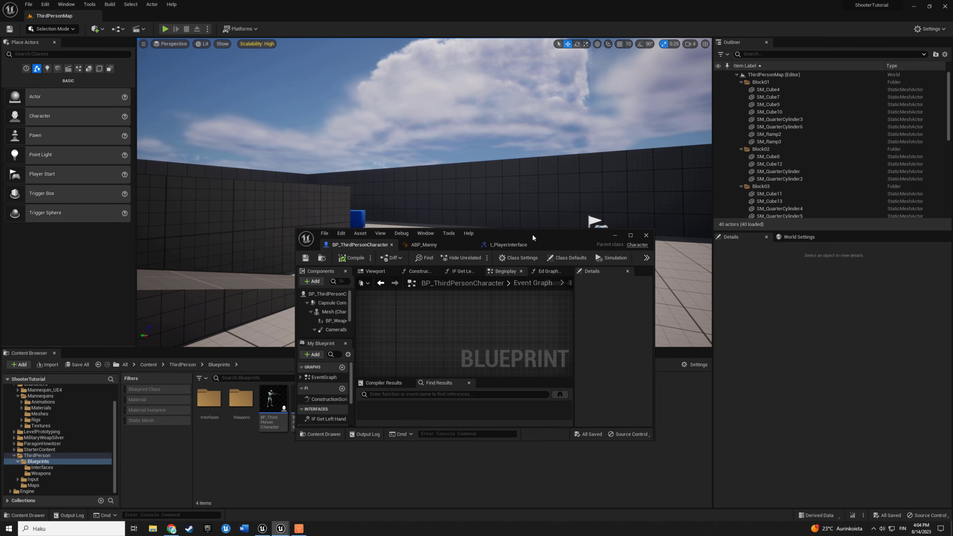
pyautogui.click(504, 246)
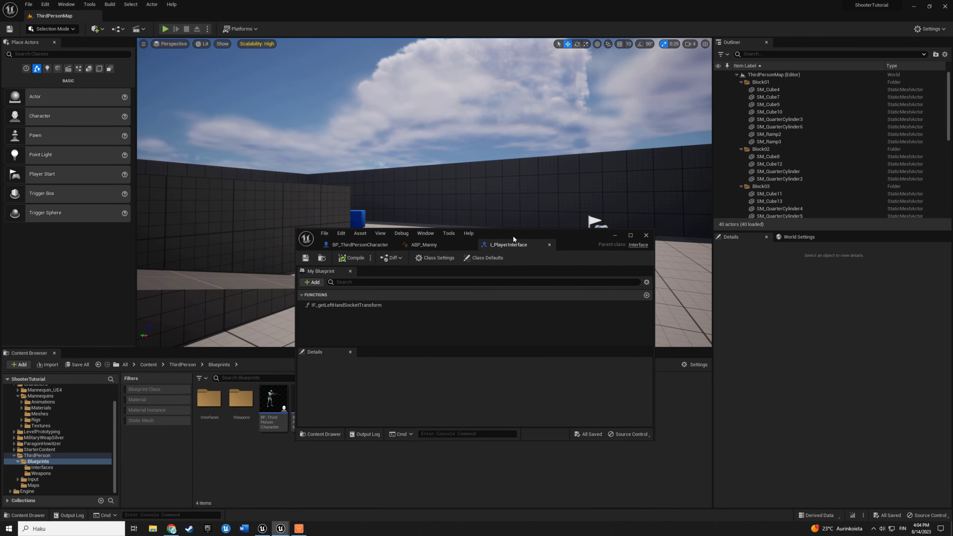
pyautogui.doubleClick(512, 232)
pyautogui.click(64, 15)
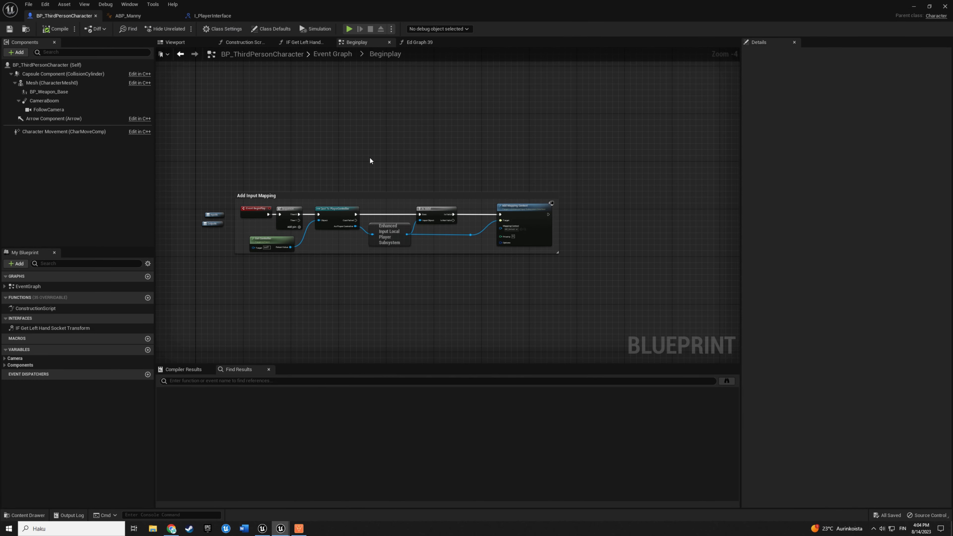
pyautogui.click(222, 28)
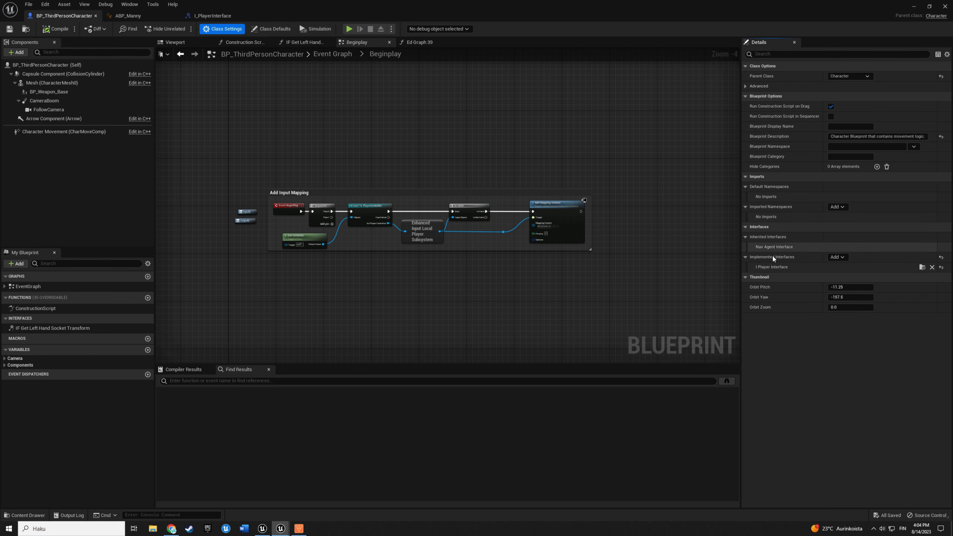
# - Add a new function named IF_GetHandSwayFloats to I_PlayerInterface
pyautogui.click(921, 267)
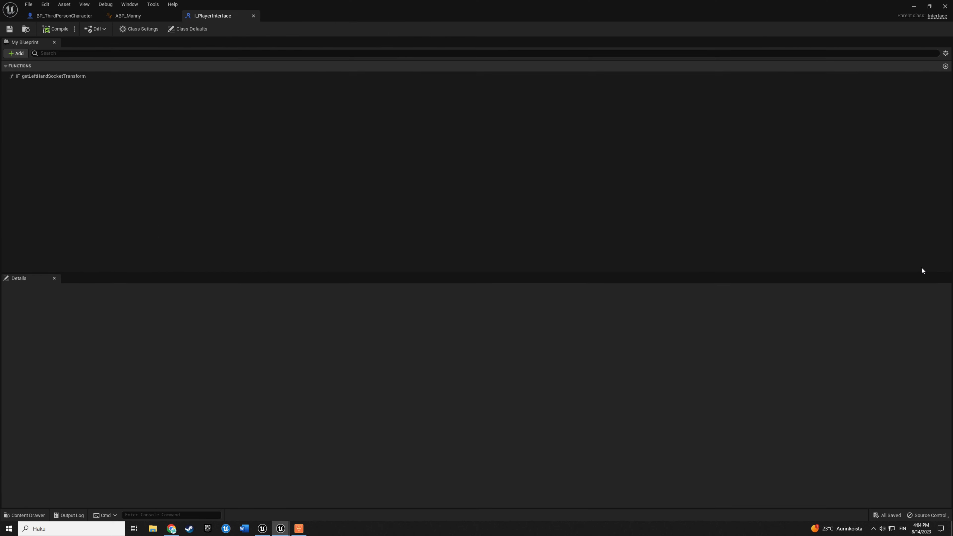
pyautogui.click(18, 55)
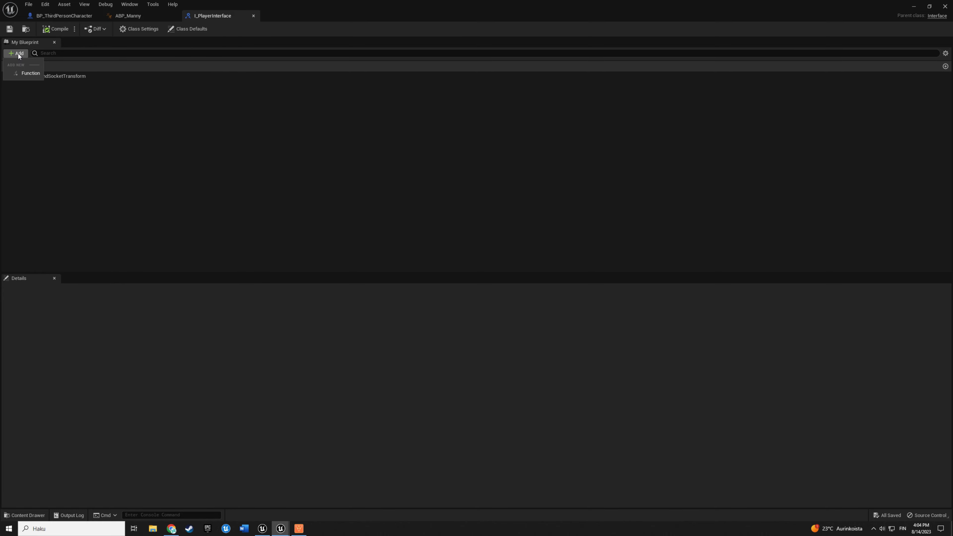
pyautogui.click(24, 74)
pyautogui.write('IF_GetHandSwayFloats')
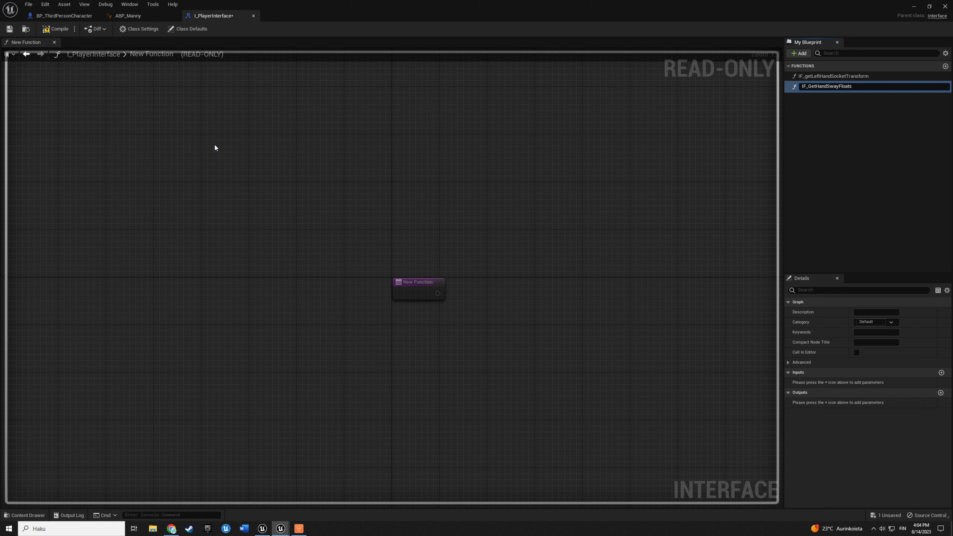
pyautogui.press('Return')
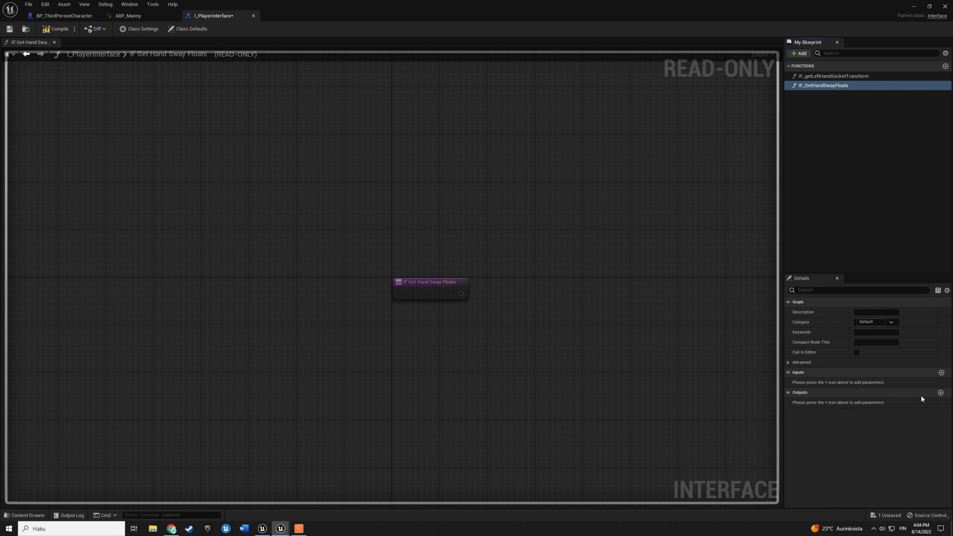
# - Give IF_GetHandSwayFloats three outputs of type Float
pyautogui.click(940, 393)
pyautogui.click(940, 393)
pyautogui.click(941, 393)
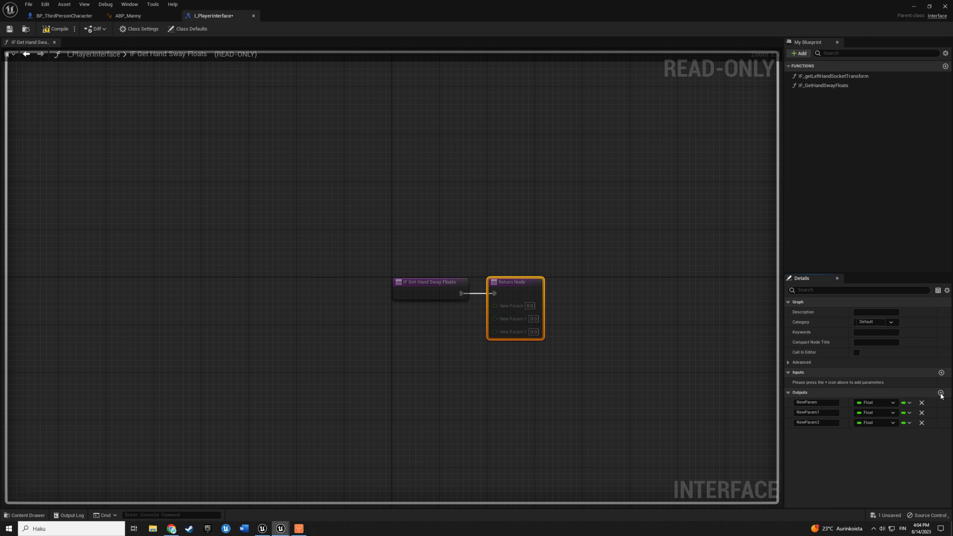
pyautogui.click(884, 404)
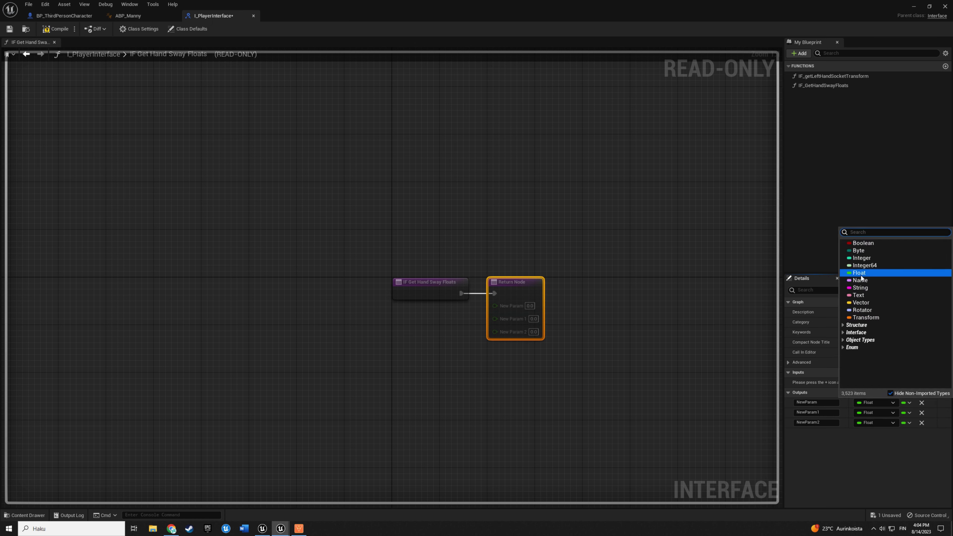
pyautogui.click(860, 276)
pyautogui.click(879, 412)
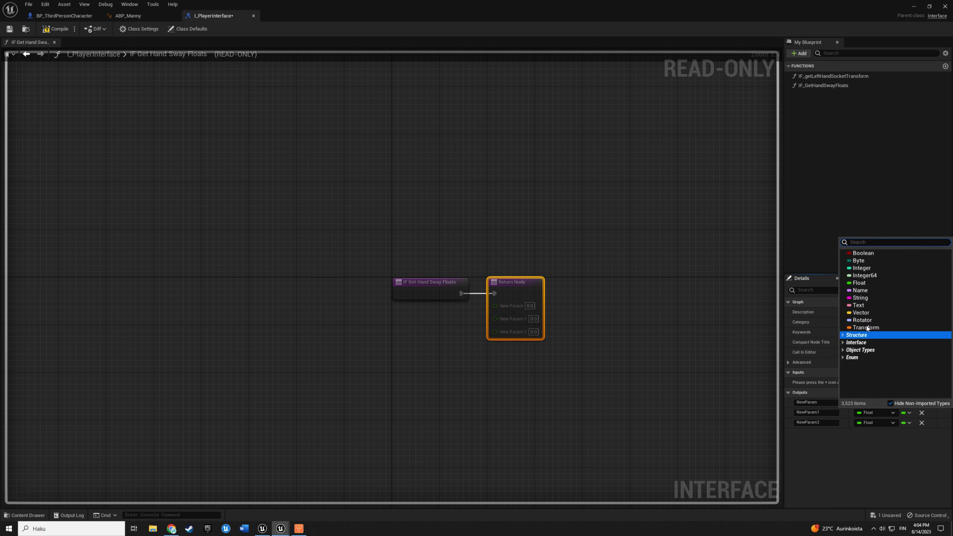
pyautogui.click(863, 284)
# - Name the outputs SideMov, MouseX and MouseY, then compile and save the interface
pyautogui.doubleClick(824, 402)
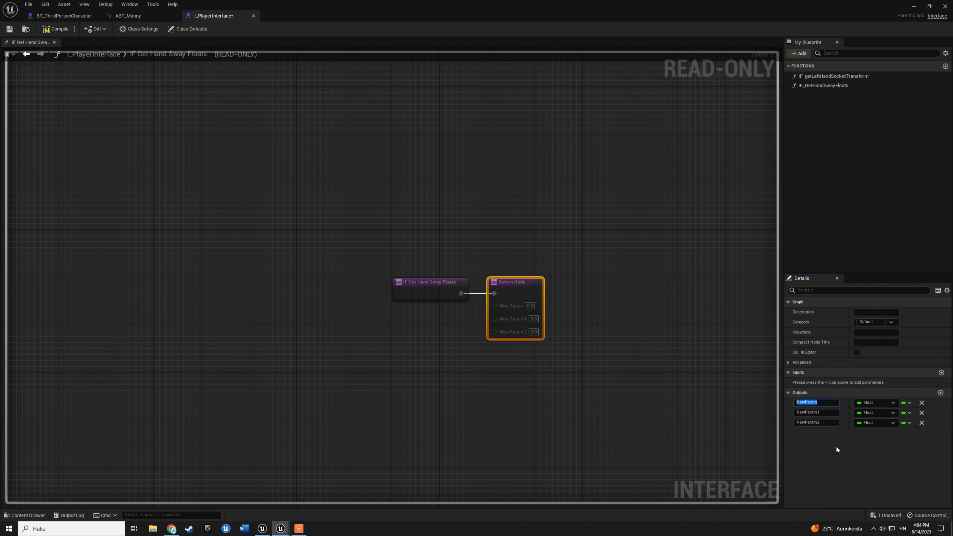
pyautogui.write('Side')
pyautogui.write('Mov')
pyautogui.press('Return')
pyautogui.doubleClick(808, 413)
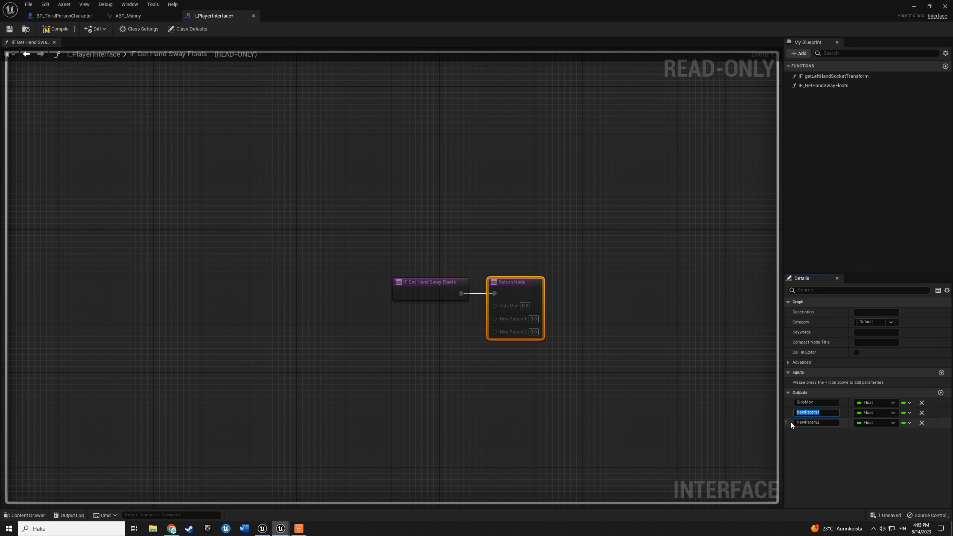
pyautogui.write('Mouse')
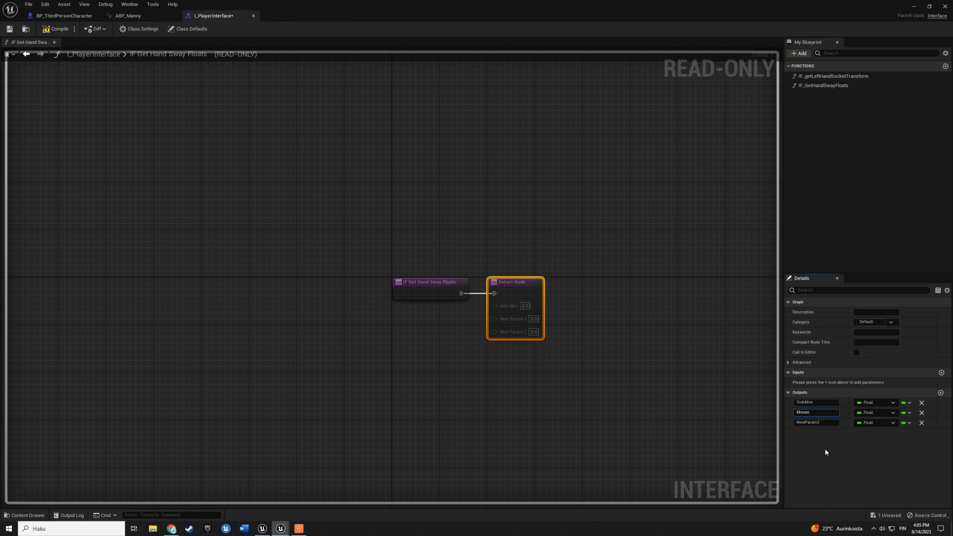
pyautogui.write('X')
pyautogui.press('Return')
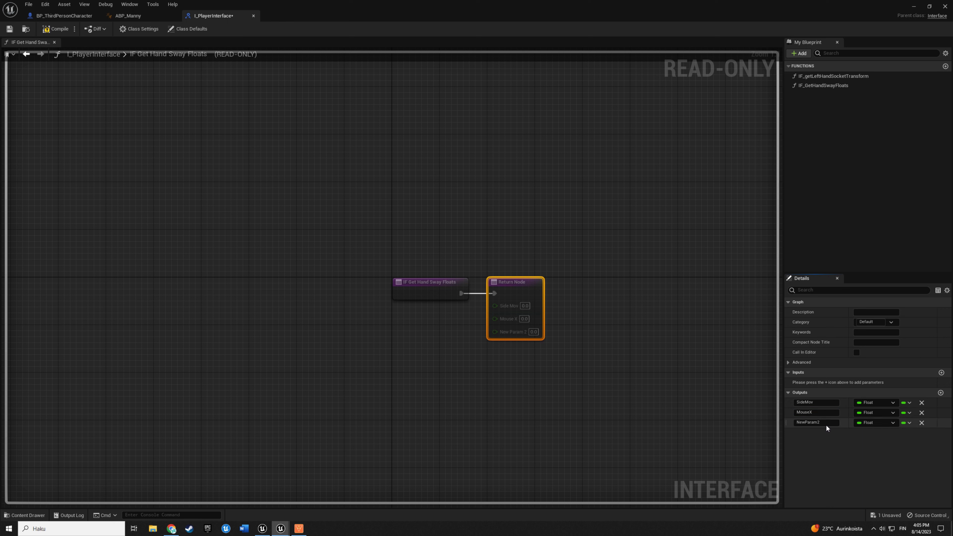
pyautogui.doubleClick(827, 425)
pyautogui.write('MouseY')
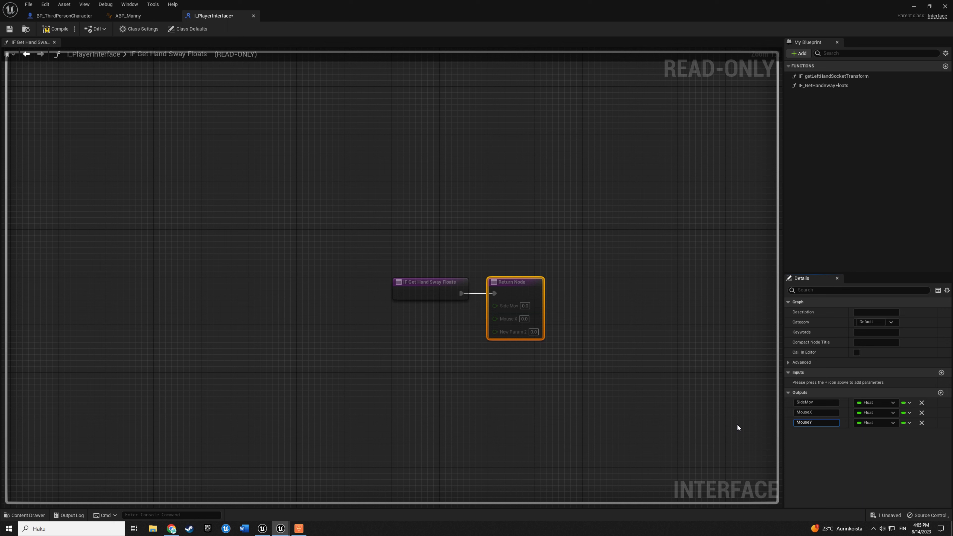
pyautogui.press('Return')
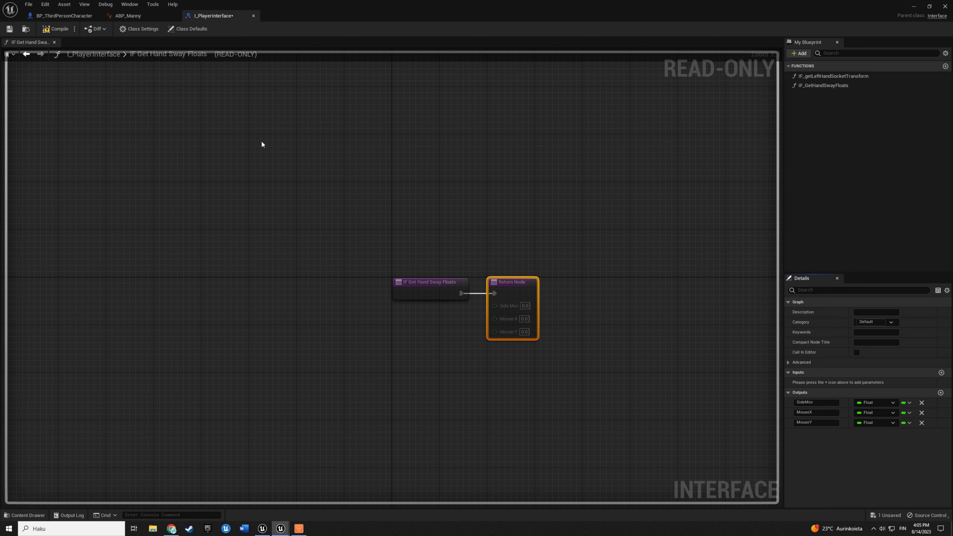
pyautogui.click(56, 29)
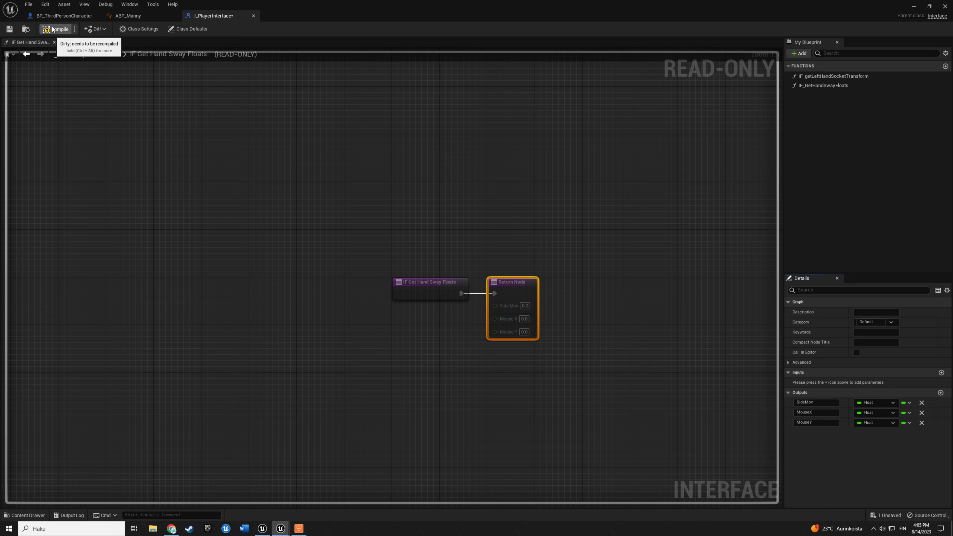
pyautogui.click(10, 29)
# - In BP_ThirdPersonCharacter, add a Set Timer by Event node after the Sequence's Then 1 output
pyautogui.click(61, 15)
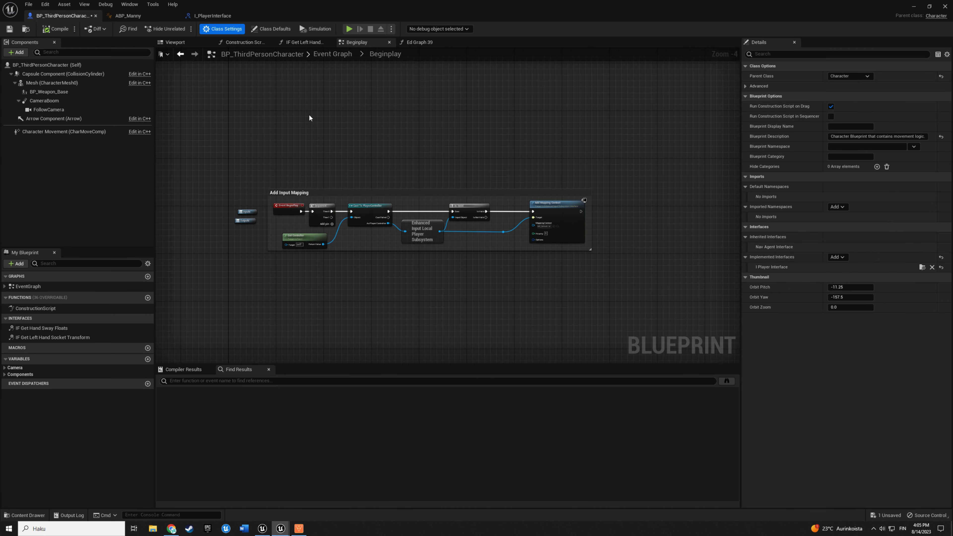
pyautogui.moveTo(356, 141); pyautogui.dragTo(390, 122, button='right')
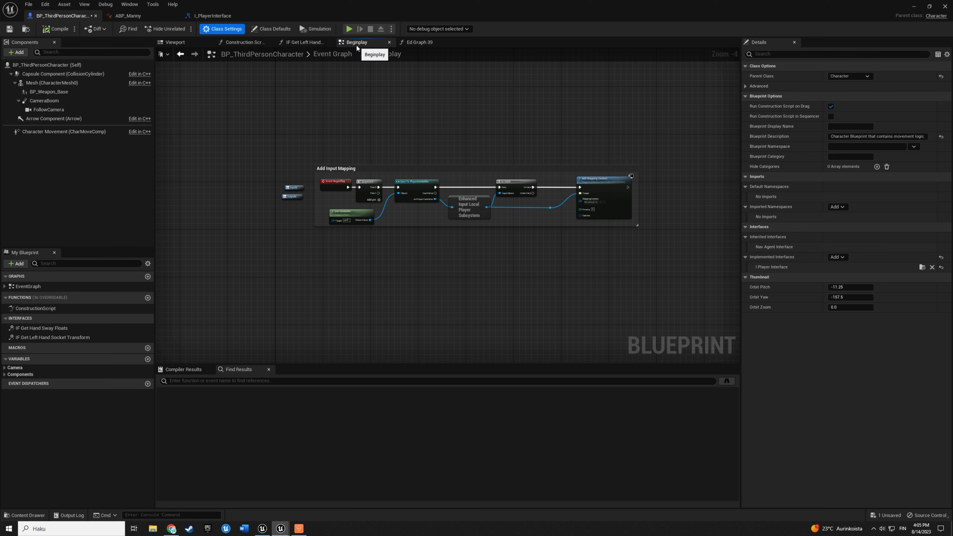
pyautogui.scroll(3, 365, 185)
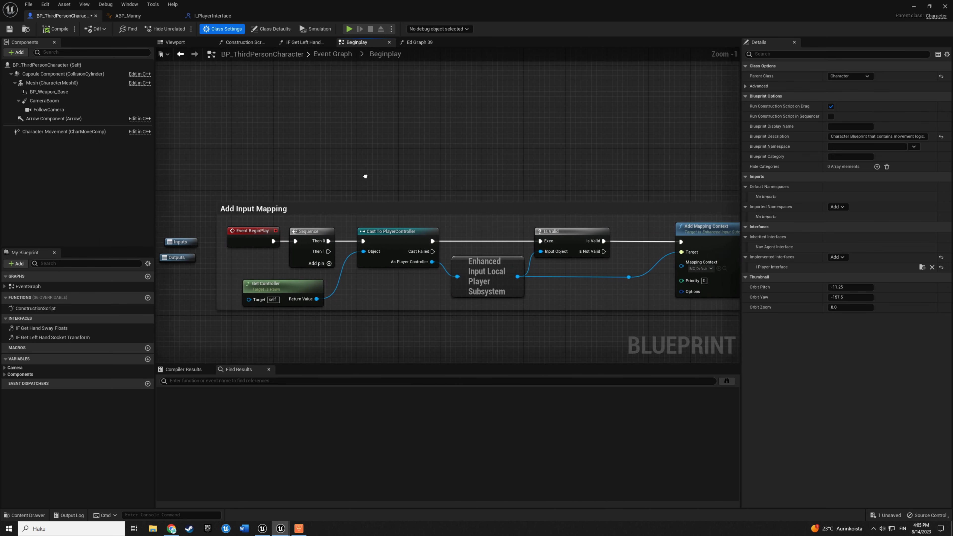
pyautogui.moveTo(394, 156)
pyautogui.mouseDown(button='right')
pyautogui.moveTo(386, 142)
pyautogui.moveTo(423, 178)
pyautogui.mouseUp(button='right')
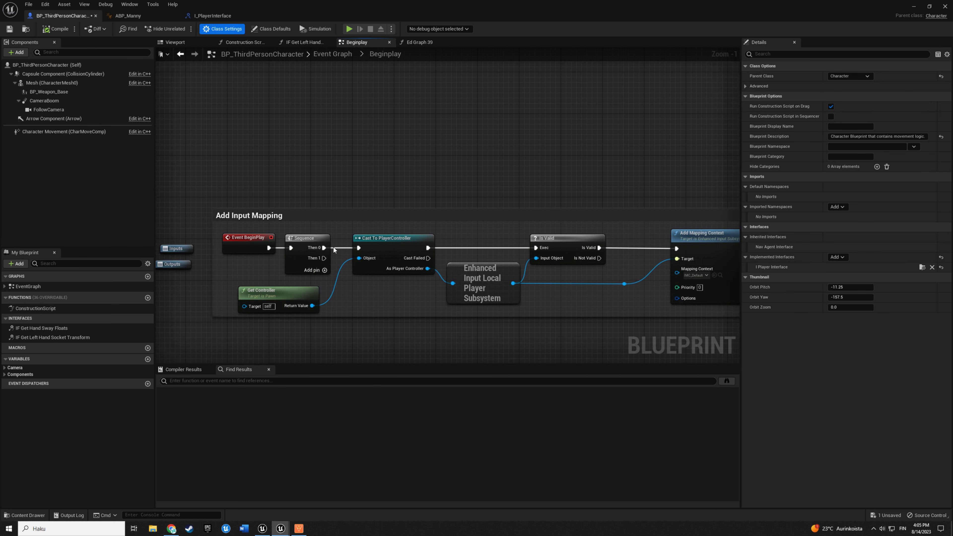
pyautogui.moveTo(354, 208); pyautogui.dragTo(395, 139)
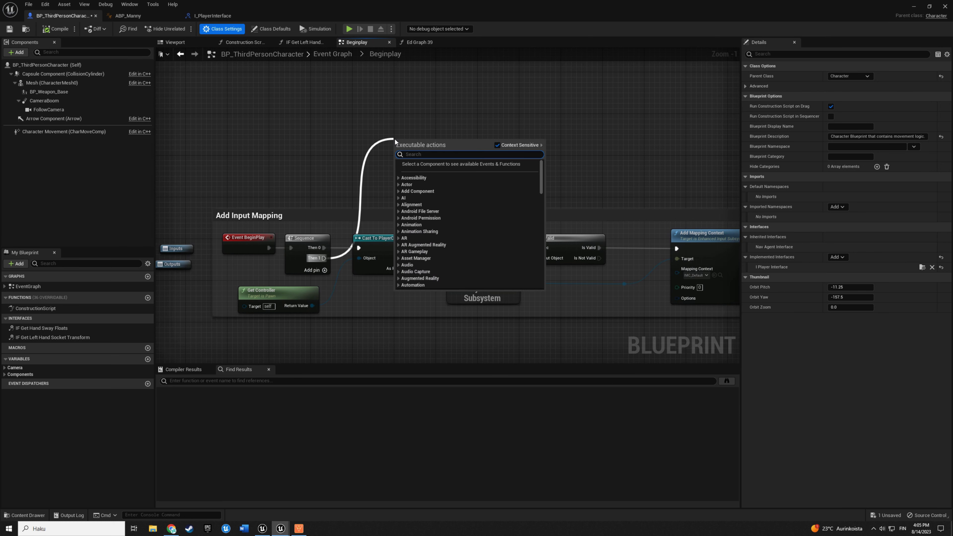
pyautogui.write('timer')
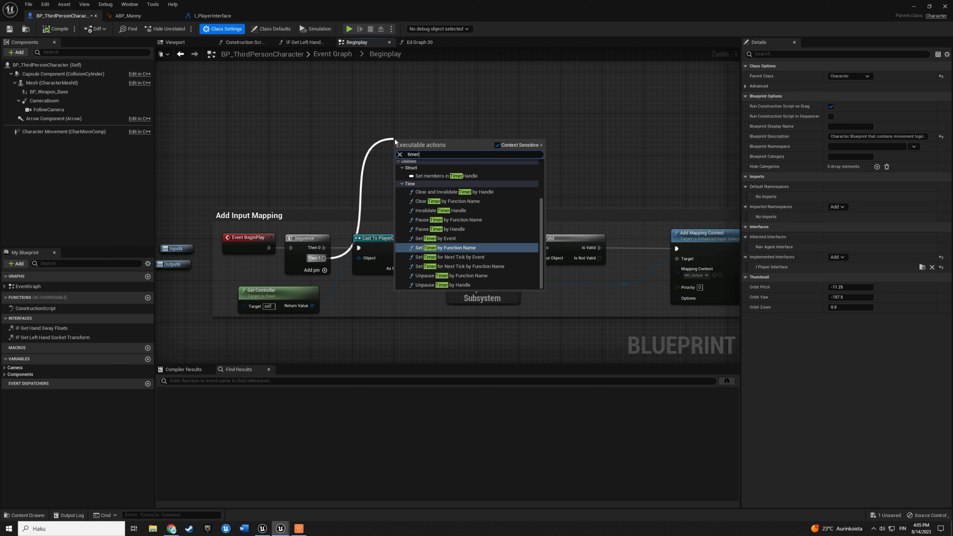
pyautogui.write(' event')
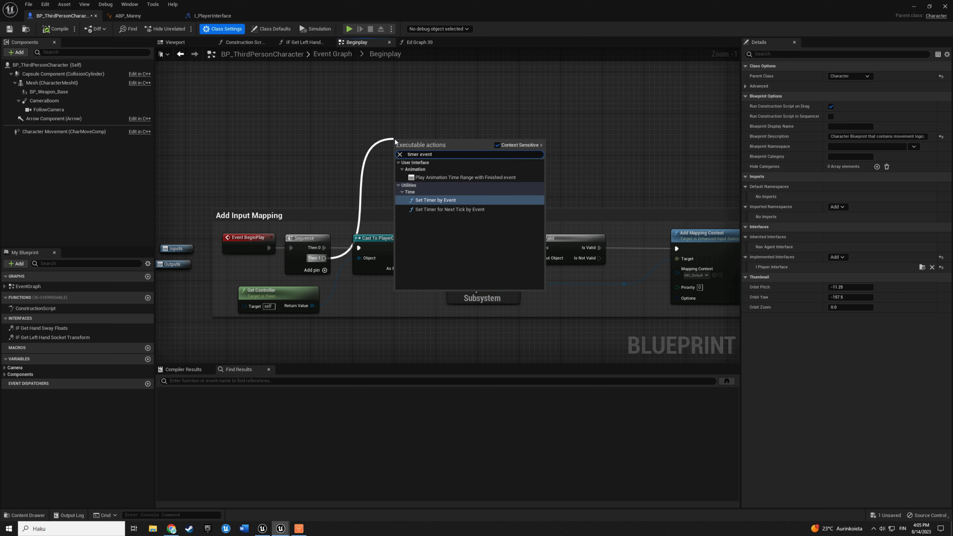
pyautogui.press('Return')
# - Wire a new custom event named SetHandSwayFloats into the timer's Event pin
pyautogui.click(356, 129)
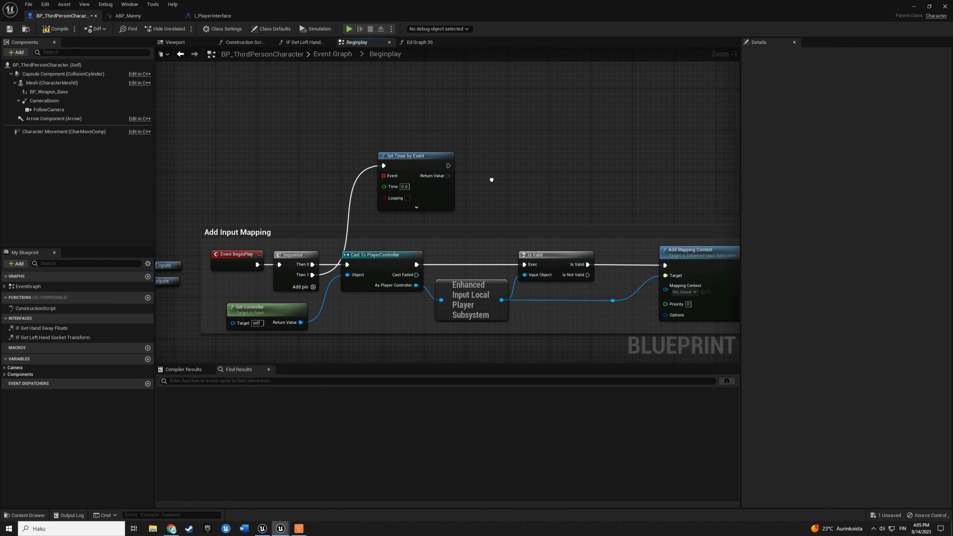
pyautogui.moveTo(503, 163); pyautogui.dragTo(494, 189, button='right')
pyautogui.moveTo(448, 196); pyautogui.dragTo(449, 169)
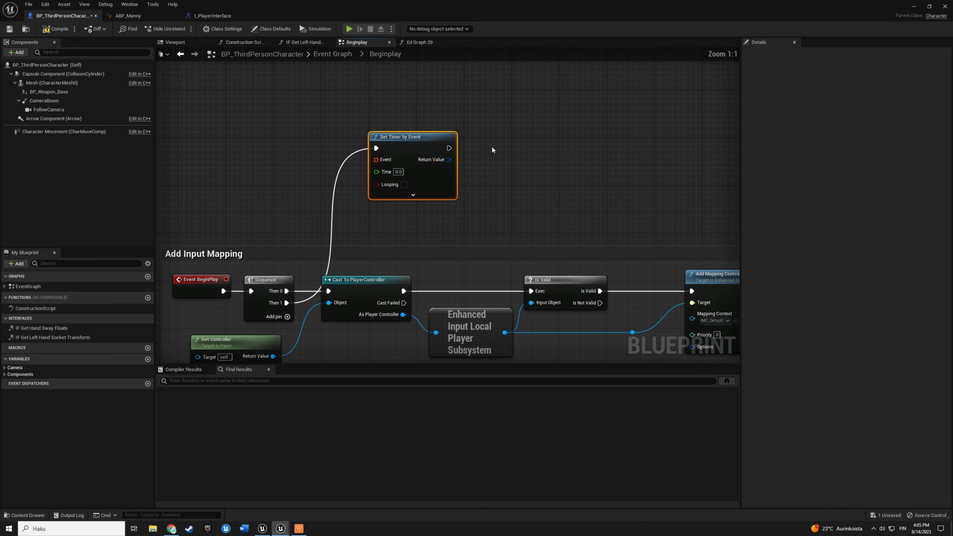
pyautogui.scroll(1, 432, 210)
pyautogui.moveTo(399, 216); pyautogui.dragTo(359, 155)
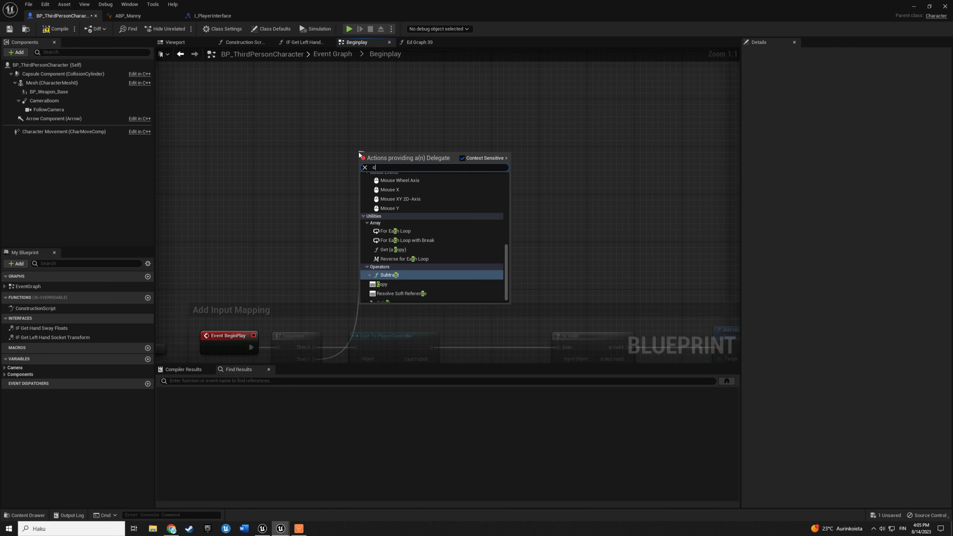
pyautogui.write('custom')
pyautogui.press('Return')
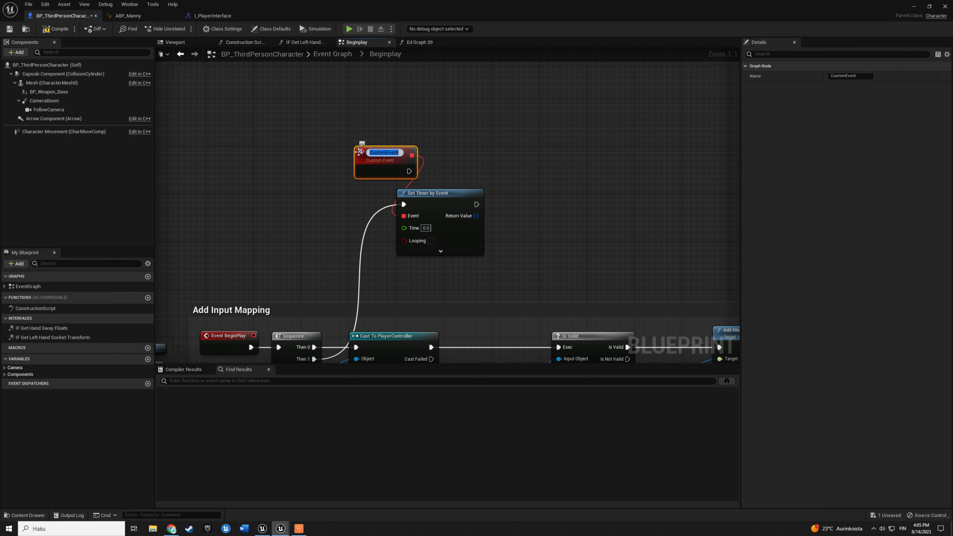
pyautogui.write('SetHand')
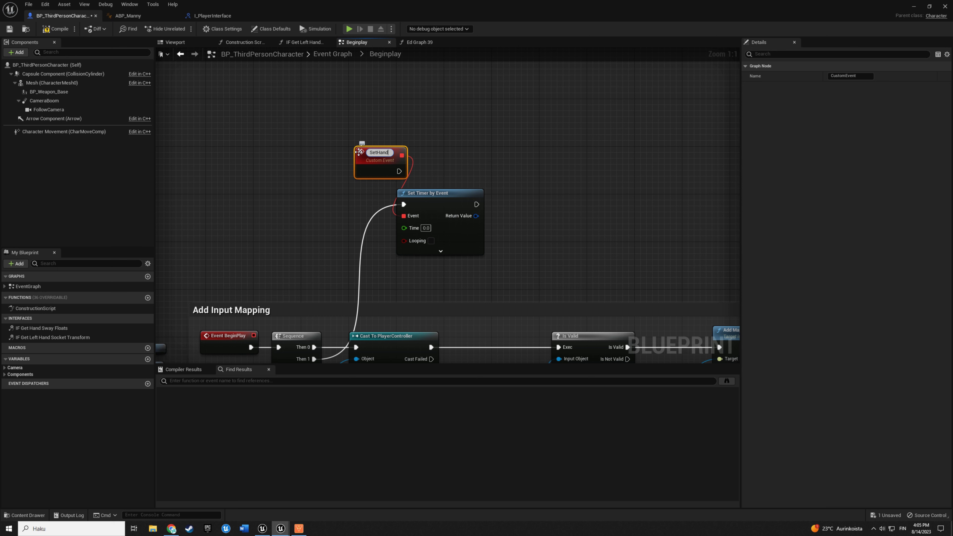
pyautogui.write('SwayFloa')
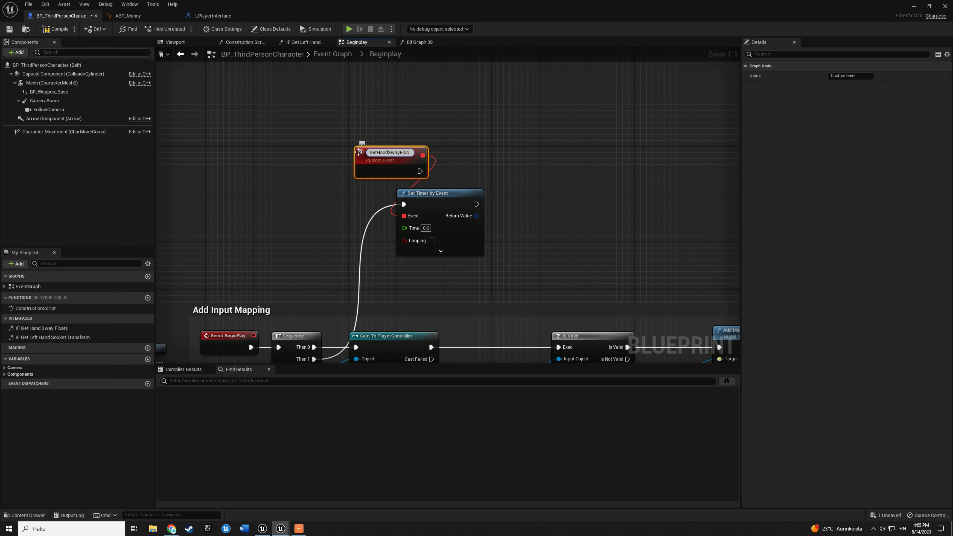
pyautogui.write('ts')
pyautogui.press('Return')
pyautogui.moveTo(393, 166); pyautogui.dragTo(322, 118)
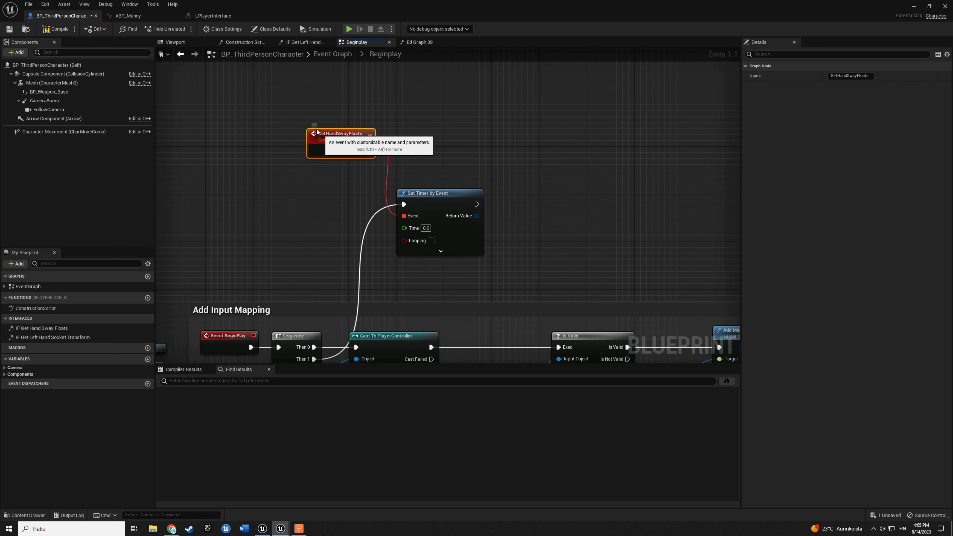
pyautogui.click(499, 163)
pyautogui.moveTo(498, 164); pyautogui.dragTo(553, 135, button='right')
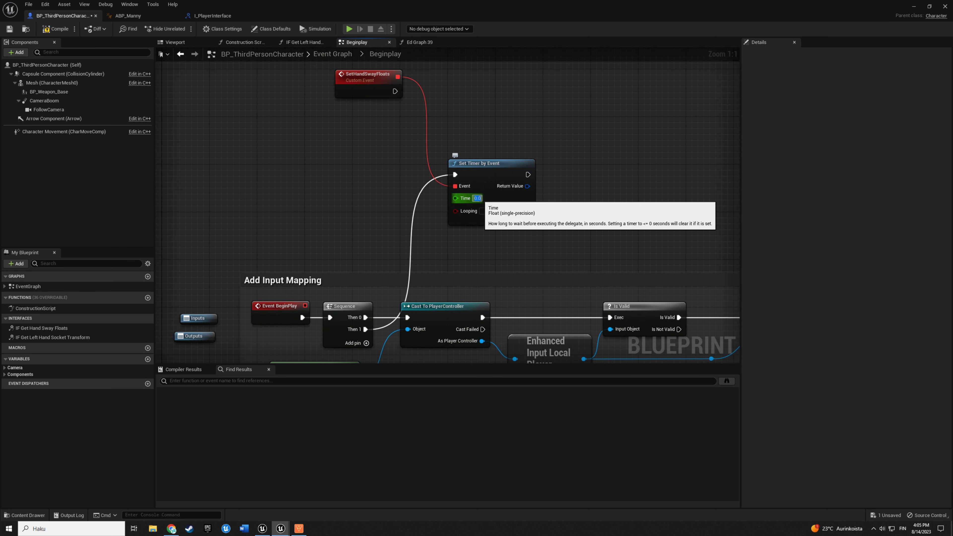
# - Enter 10 as the timer's Time and move the SetHandSwayFloats event further left
pyautogui.click(478, 198)
pyautogui.write('10')
pyautogui.press('Return')
pyautogui.moveTo(480, 358); pyautogui.dragTo(495, 315, button='right')
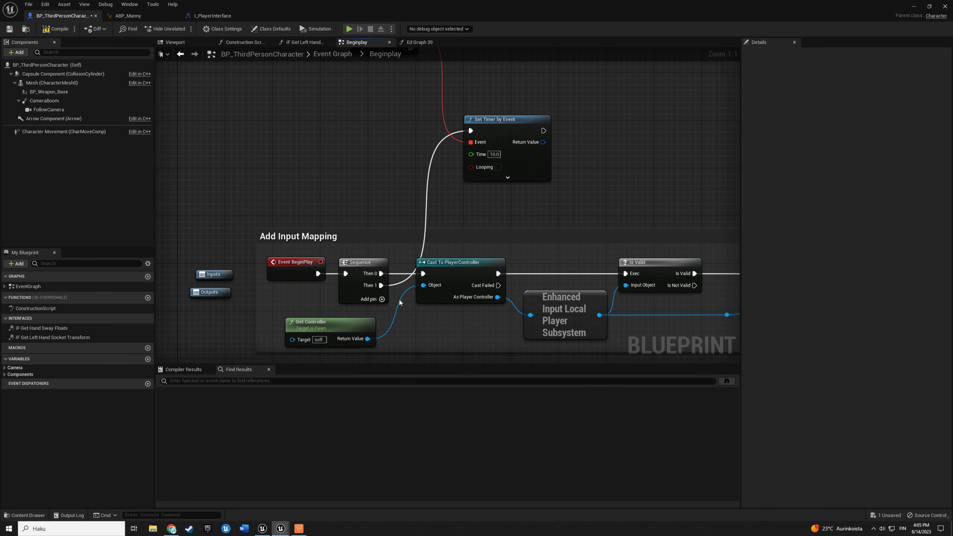
pyautogui.moveTo(470, 112); pyautogui.dragTo(448, 158, button='right')
pyautogui.click(482, 172)
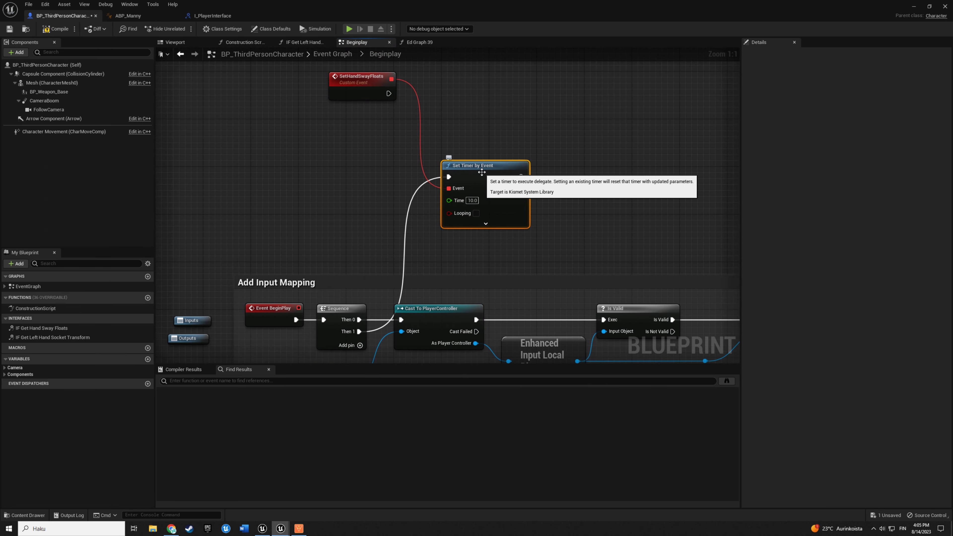
pyautogui.moveTo(363, 89); pyautogui.dragTo(334, 86)
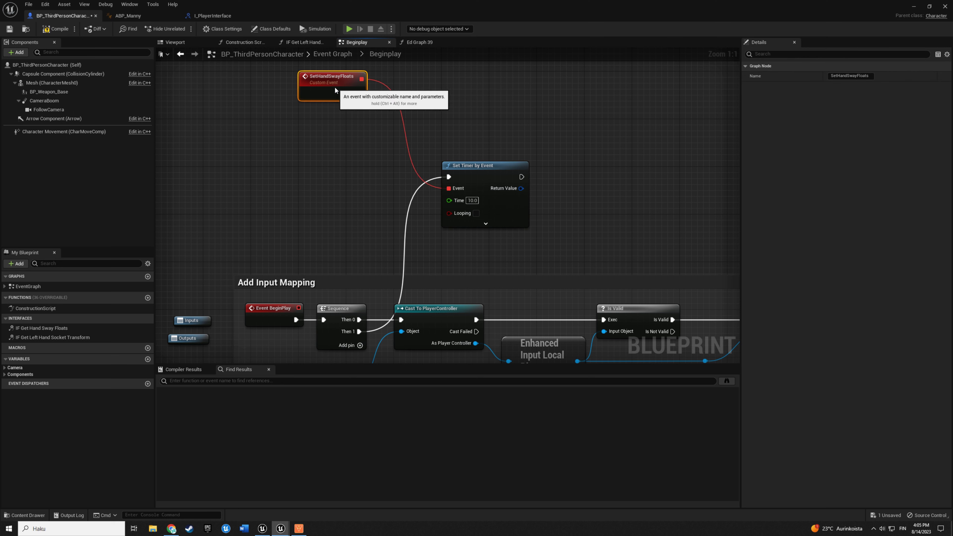
pyautogui.click(508, 126)
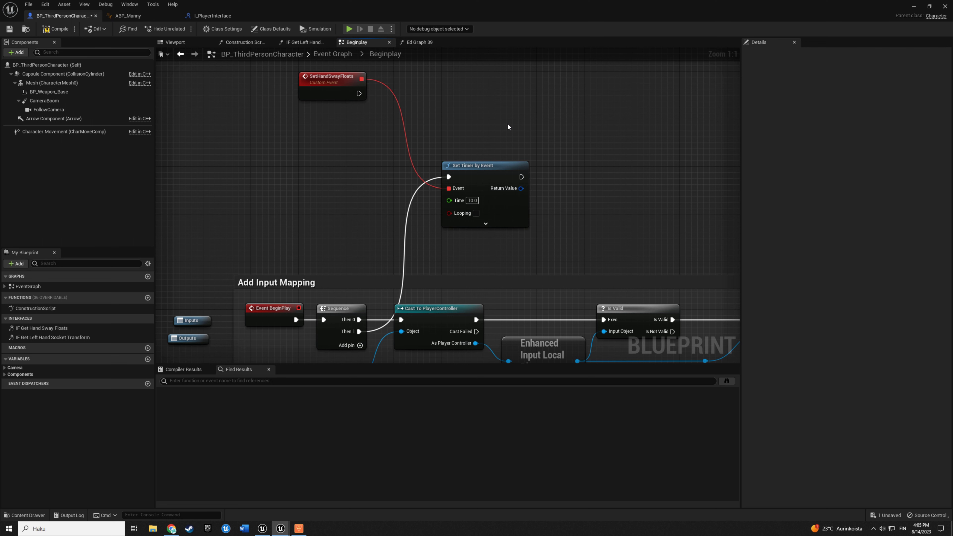
# - Enable Looping, change the timer Time to 0.015, then compile and save
pyautogui.click(476, 213)
pyautogui.moveTo(399, 178); pyautogui.dragTo(361, 188, button='right')
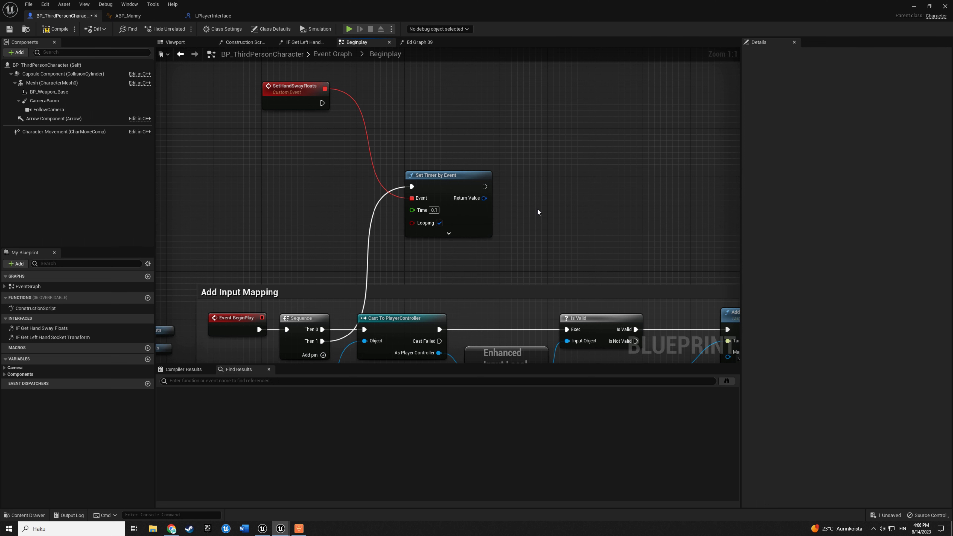
pyautogui.moveTo(537, 213); pyautogui.dragTo(552, 159, button='right')
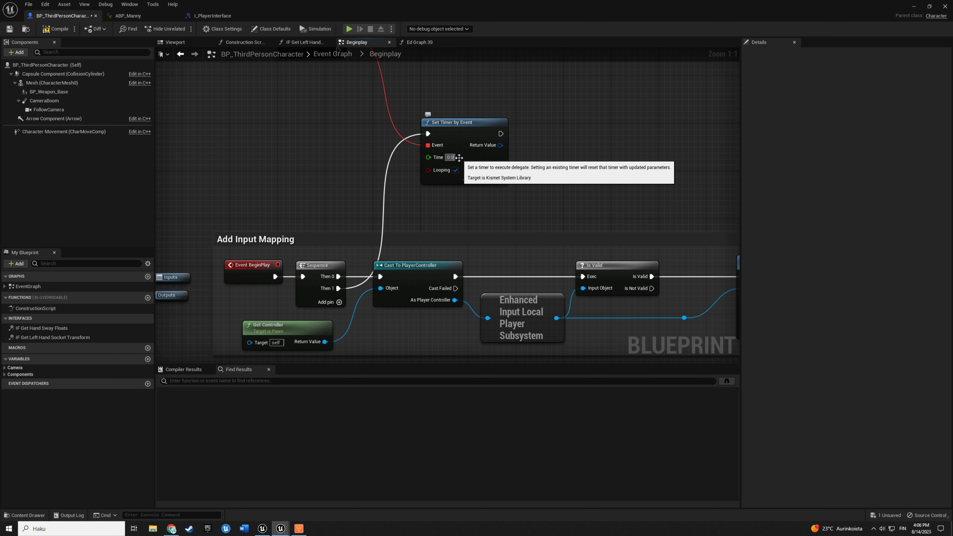
pyautogui.write('15')
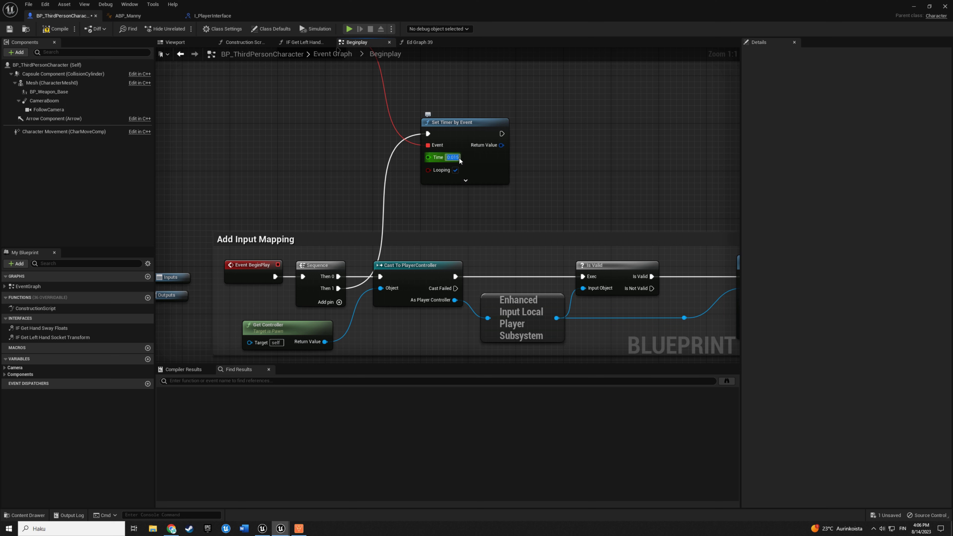
pyautogui.press('Return')
pyautogui.scroll(-1, 587, 162)
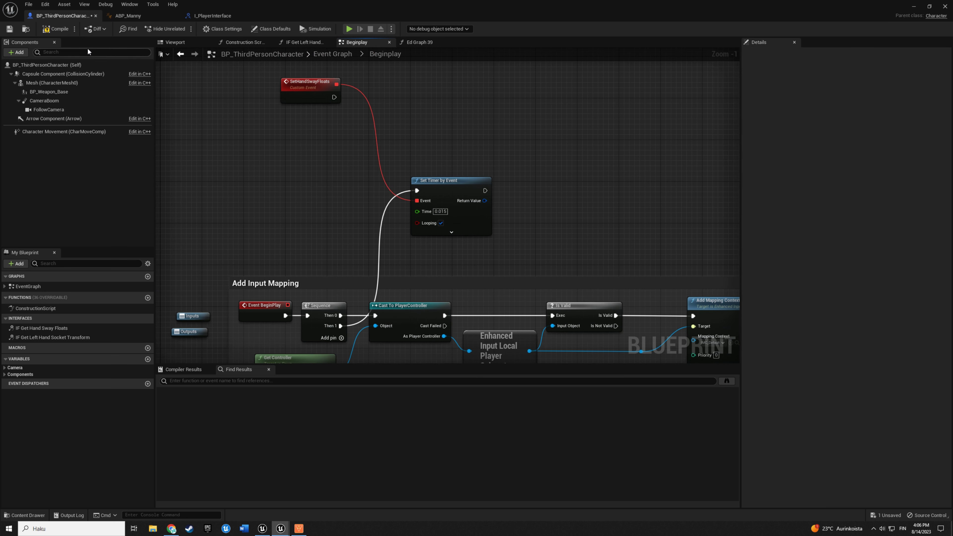
pyautogui.click(55, 29)
pyautogui.click(9, 29)
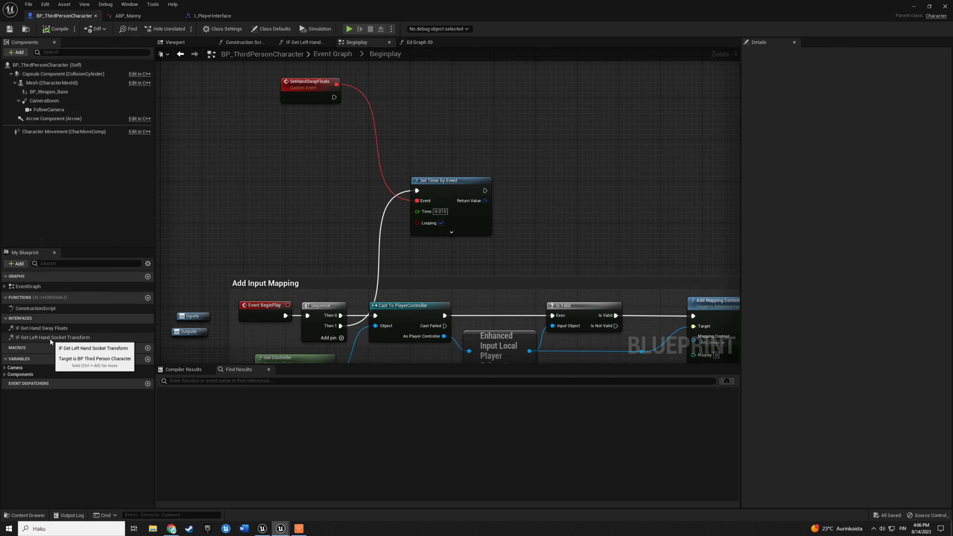
# - In IF Get Hand Sway Floats, promote the Side Mov, Mouse X and Mouse Y return pins to variables
pyautogui.doubleClick(37, 329)
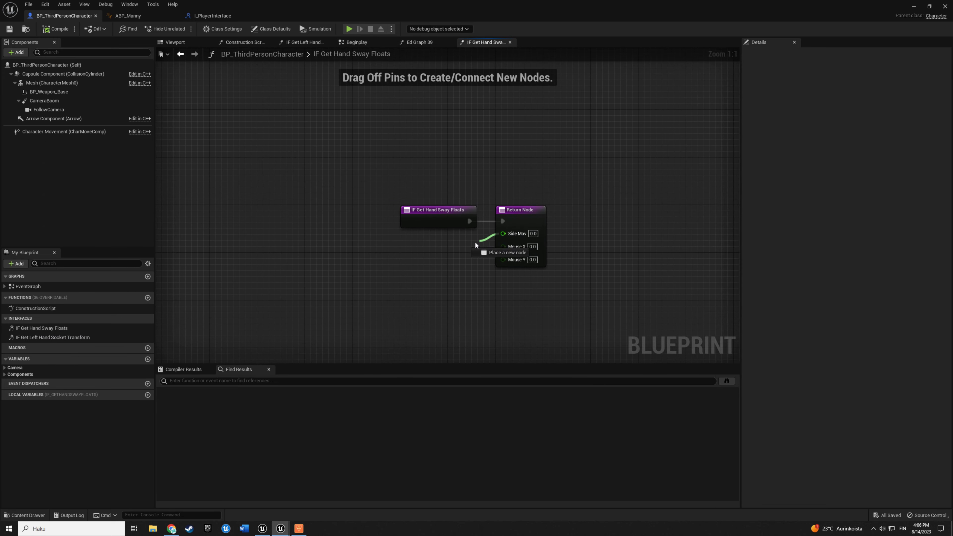
pyautogui.moveTo(503, 234); pyautogui.dragTo(452, 251)
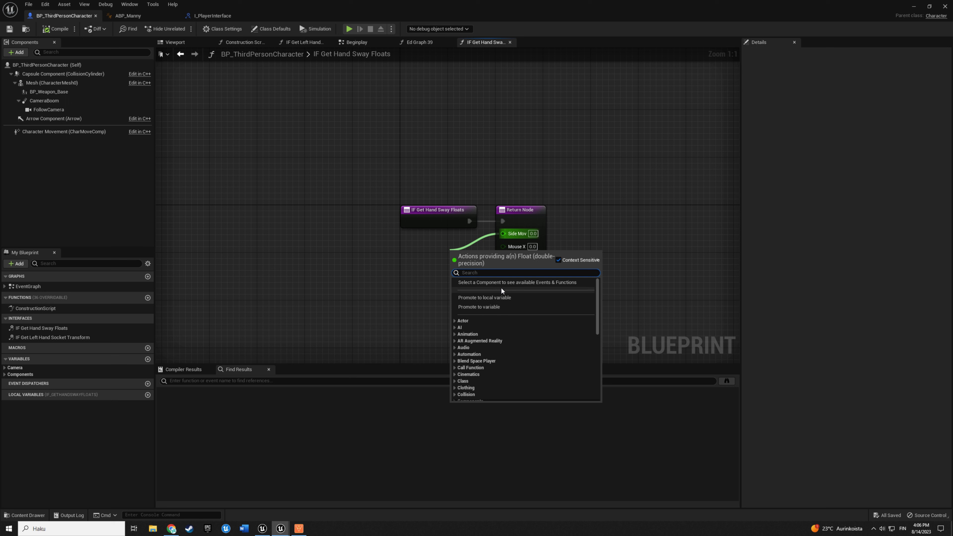
pyautogui.click(483, 312)
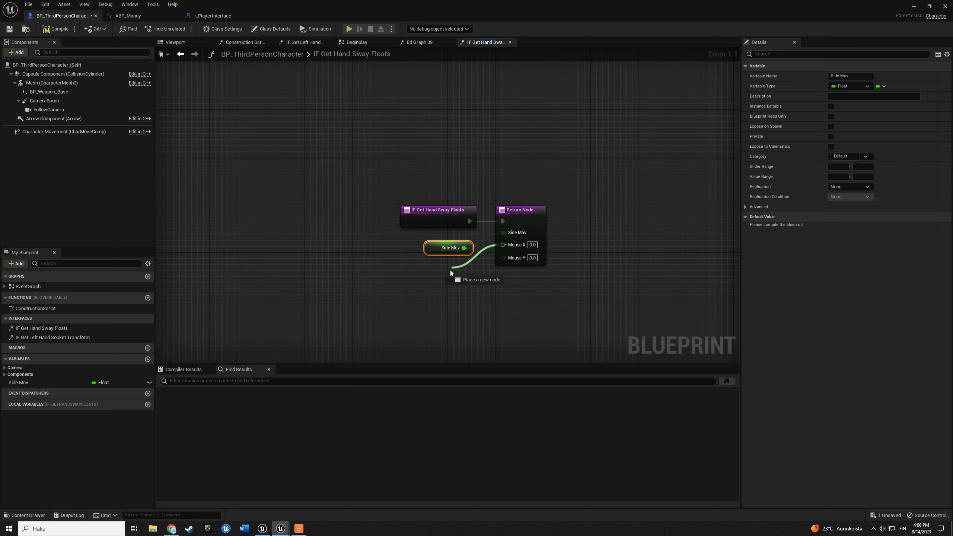
pyautogui.moveTo(503, 245)
pyautogui.mouseDown()
pyautogui.moveTo(449, 274)
pyautogui.moveTo(430, 263)
pyautogui.mouseUp()
pyautogui.click(464, 336)
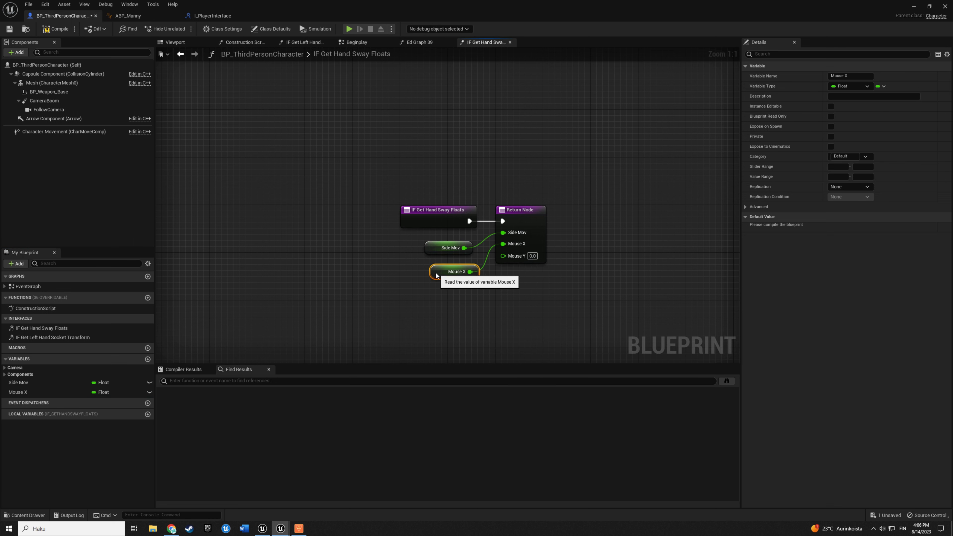
pyautogui.moveTo(503, 256)
pyautogui.mouseDown()
pyautogui.moveTo(456, 294)
pyautogui.moveTo(433, 286)
pyautogui.mouseUp()
pyautogui.click(466, 338)
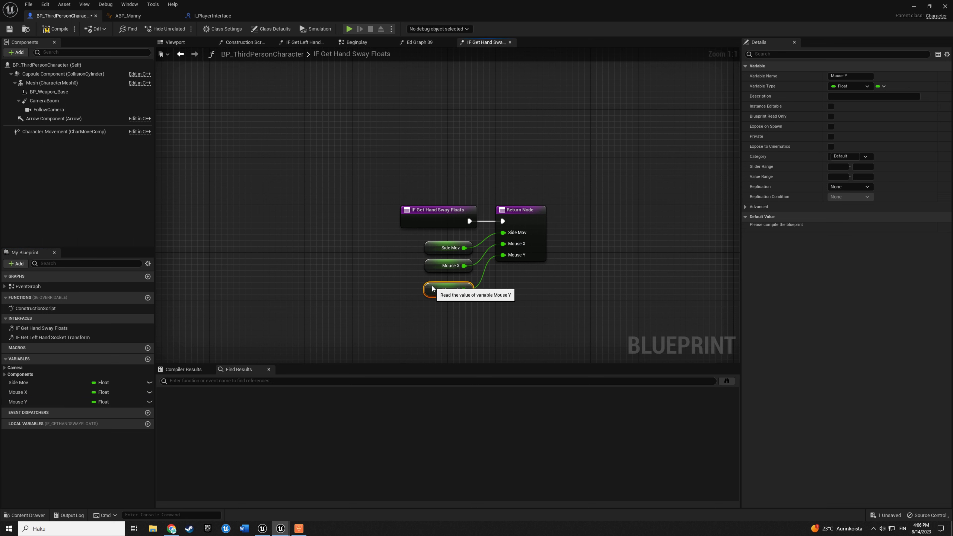
pyautogui.click(489, 314)
pyautogui.press('Home')
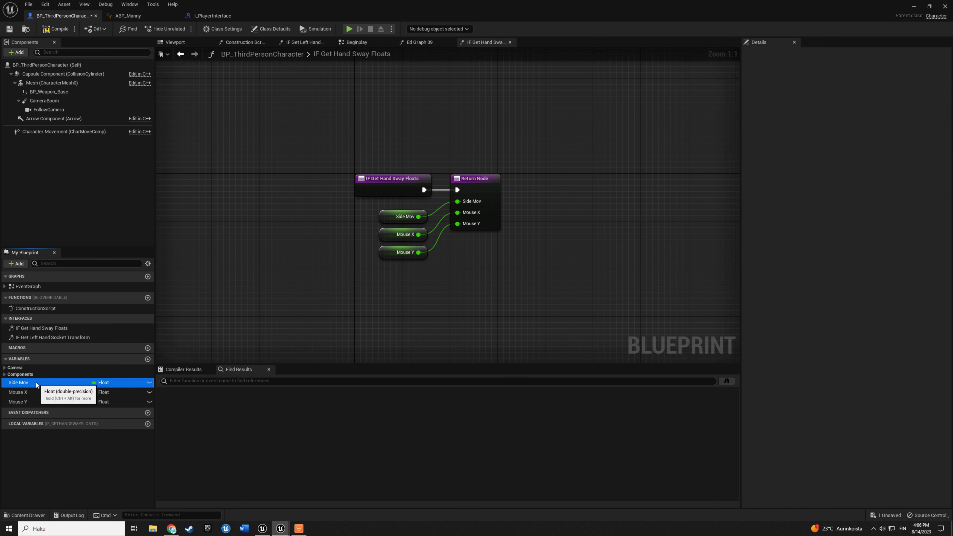
# - Put the Side Mov variable into a new category named HandSway
pyautogui.click(35, 382)
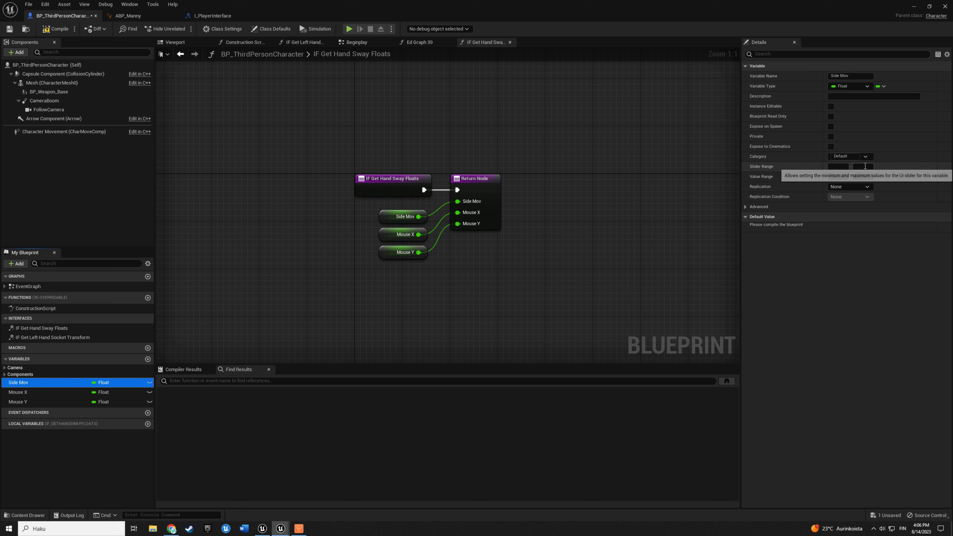
pyautogui.click(844, 156)
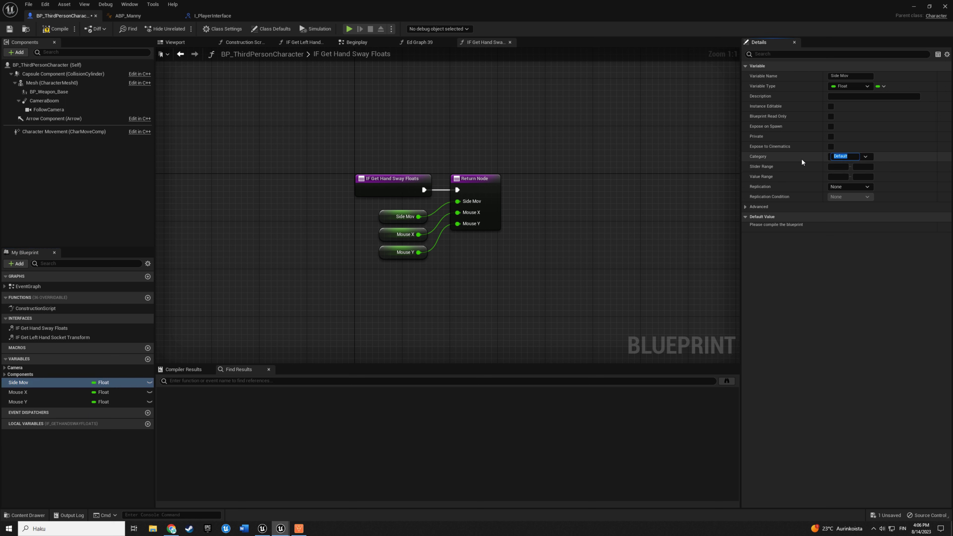
pyautogui.write('HandSway')
pyautogui.press('Return')
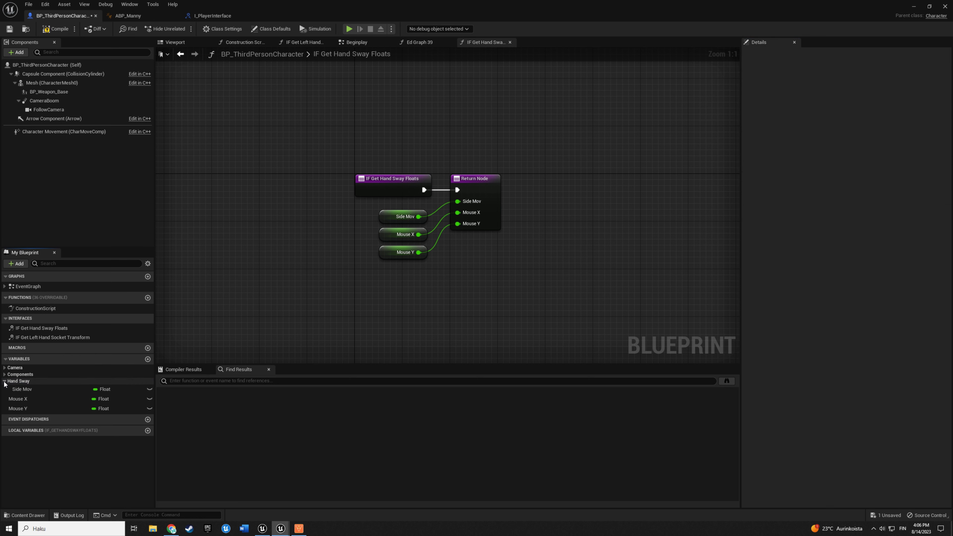
# - Assign Mouse X and Mouse Y to the HandSway category, then compile and save
pyautogui.click(18, 398)
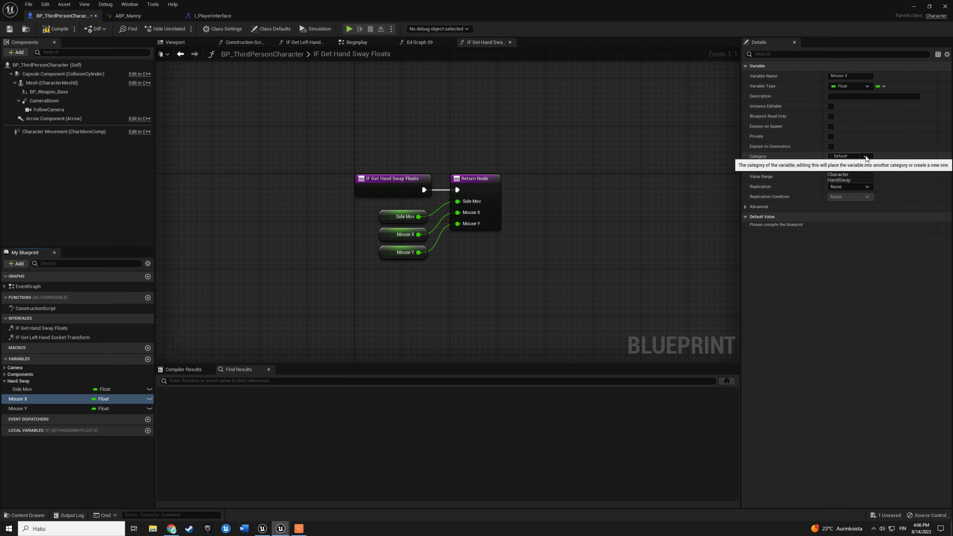
pyautogui.click(865, 156)
pyautogui.click(848, 176)
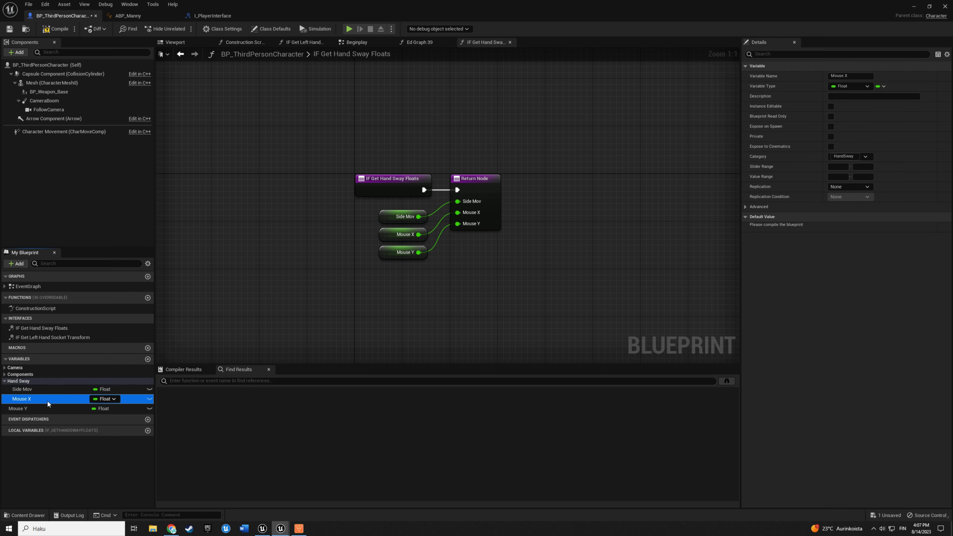
pyautogui.click(45, 408)
pyautogui.click(852, 156)
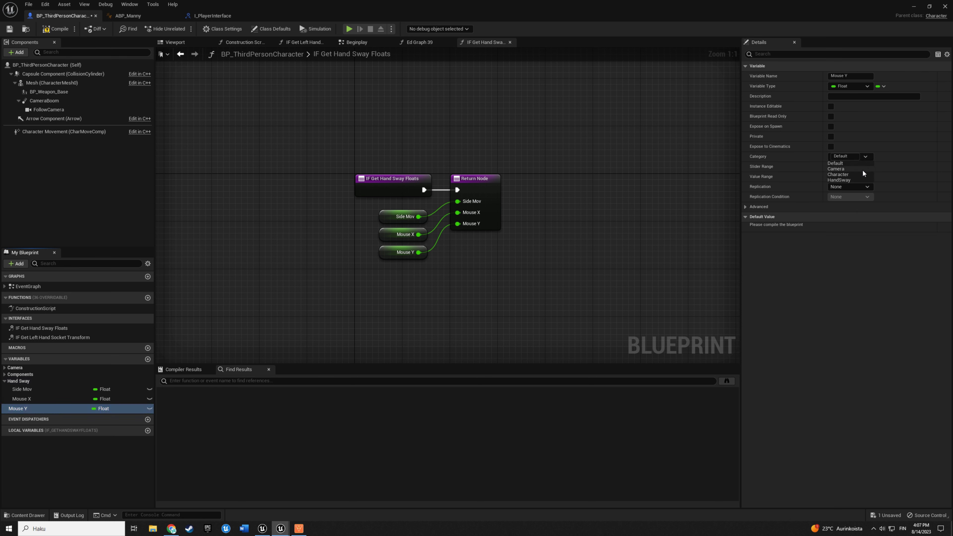
pyautogui.click(849, 180)
pyautogui.click(4, 381)
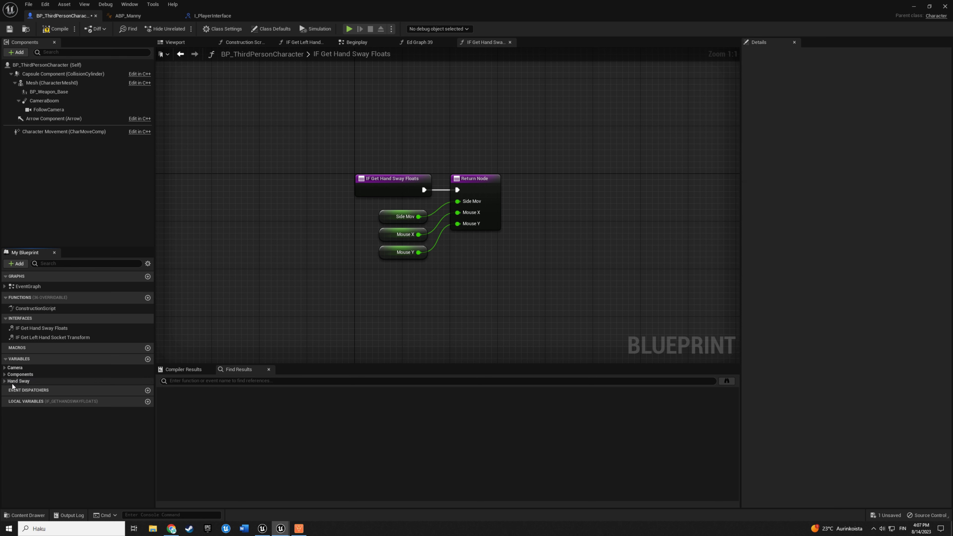
pyautogui.click(4, 381)
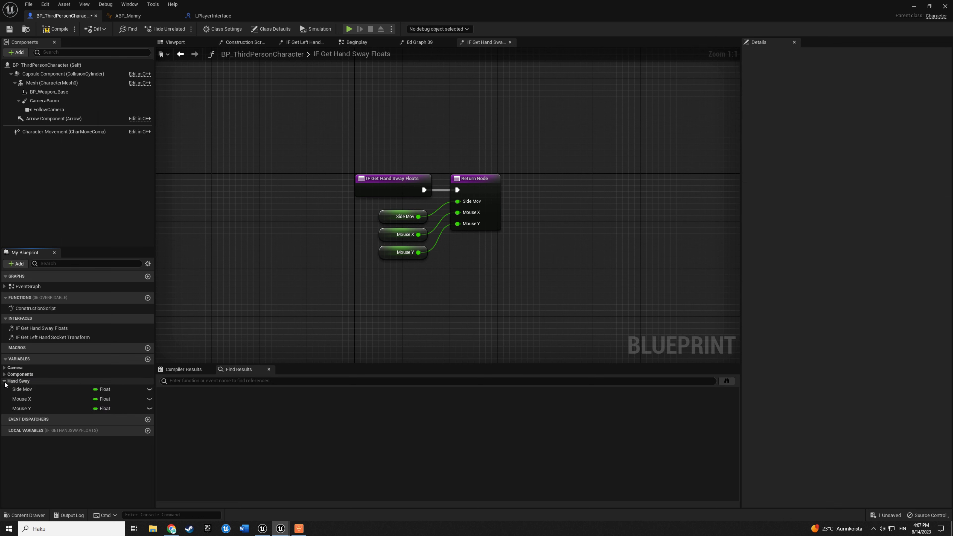
pyautogui.click(14, 31)
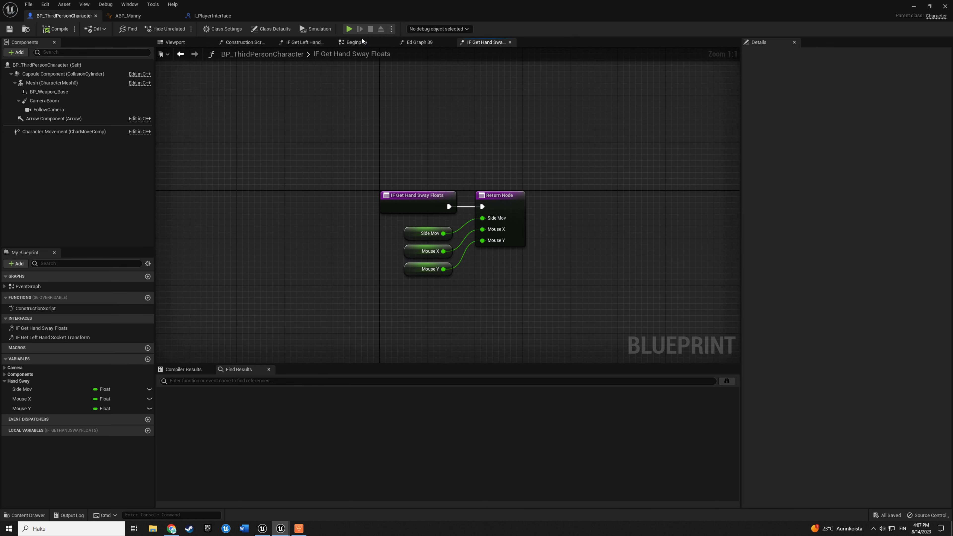
pyautogui.click(362, 41)
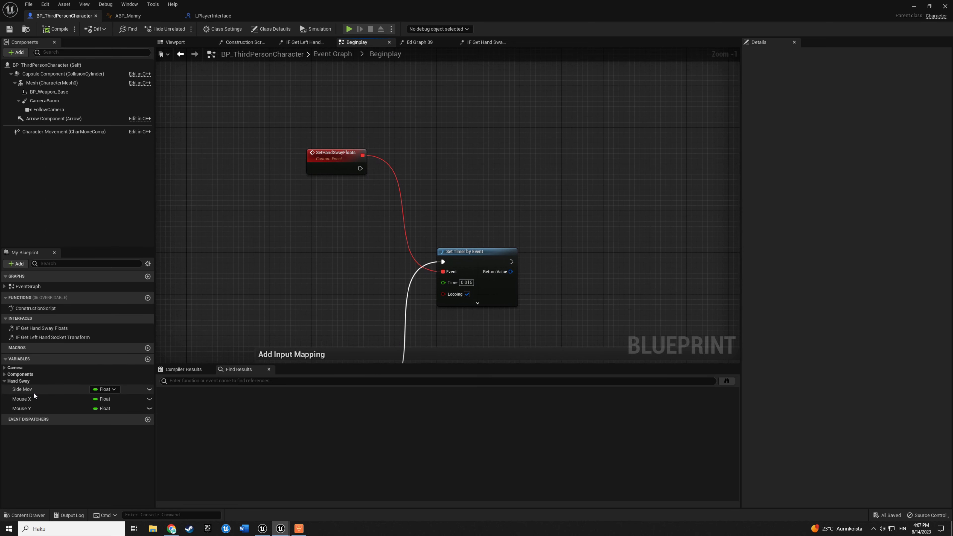
# - Drop setters for Side Mov, Mouse X and Mouse Y into Beginplay and wire them after SetHandSwayFloats
pyautogui.keyDown('alt'); pyautogui.moveTo(34, 395); pyautogui.dragTo(431, 162); pyautogui.keyUp('alt')
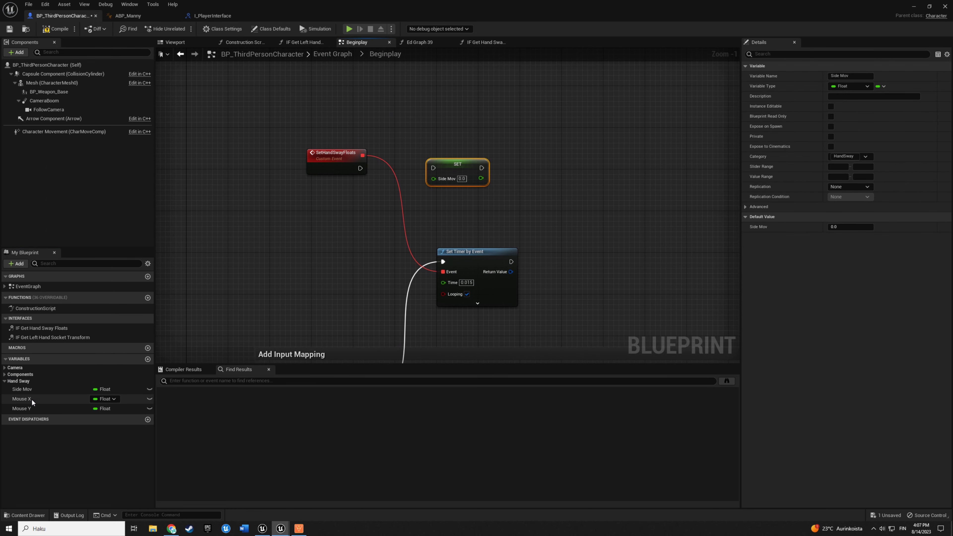
pyautogui.keyDown('alt'); pyautogui.moveTo(32, 400); pyautogui.dragTo(507, 162); pyautogui.keyUp('alt')
pyautogui.keyDown('alt'); pyautogui.moveTo(23, 408); pyautogui.dragTo(589, 168); pyautogui.keyUp('alt')
pyautogui.moveTo(512, 168); pyautogui.dragTo(361, 168)
pyautogui.moveTo(423, 133); pyautogui.dragTo(651, 191)
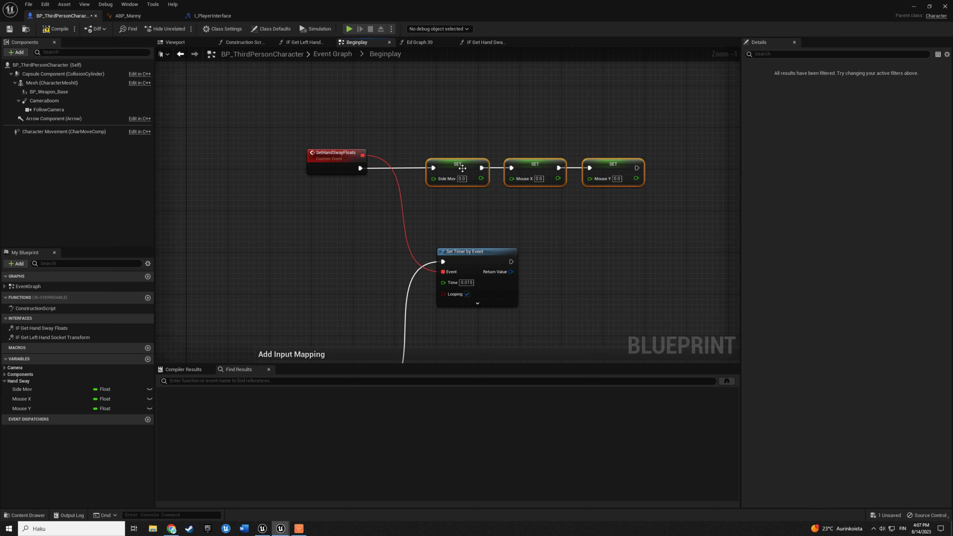
pyautogui.moveTo(462, 168); pyautogui.dragTo(525, 168)
pyautogui.moveTo(581, 152); pyautogui.dragTo(504, 158, button='right')
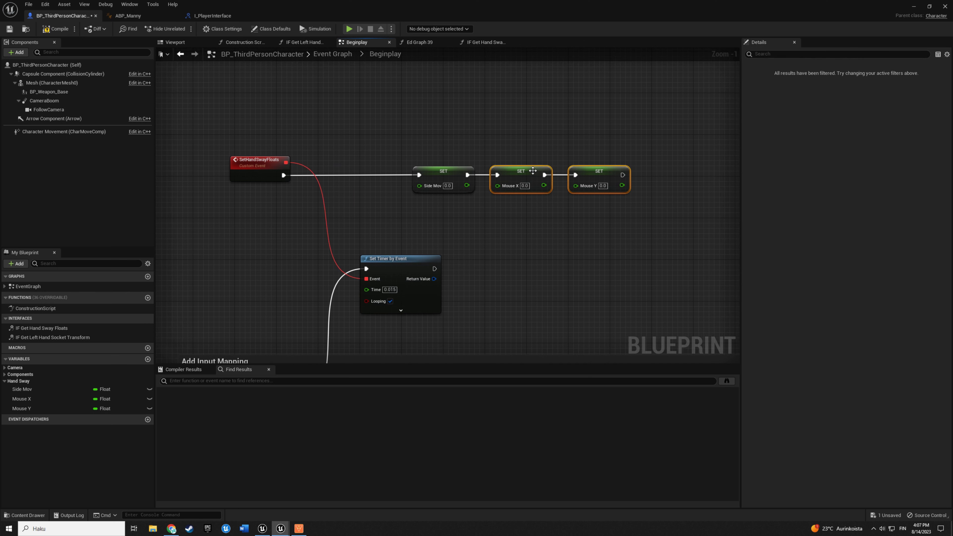
pyautogui.moveTo(533, 171); pyautogui.dragTo(548, 171)
pyautogui.moveTo(610, 171); pyautogui.dragTo(642, 173)
pyautogui.click(539, 209)
pyautogui.moveTo(539, 210); pyautogui.dragTo(501, 233, button='right')
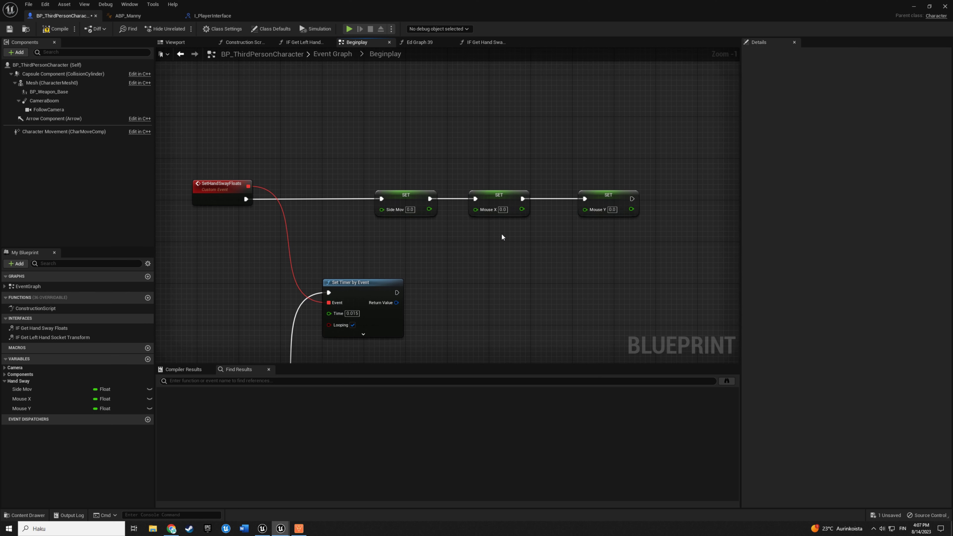
pyautogui.scroll(1, 476, 247)
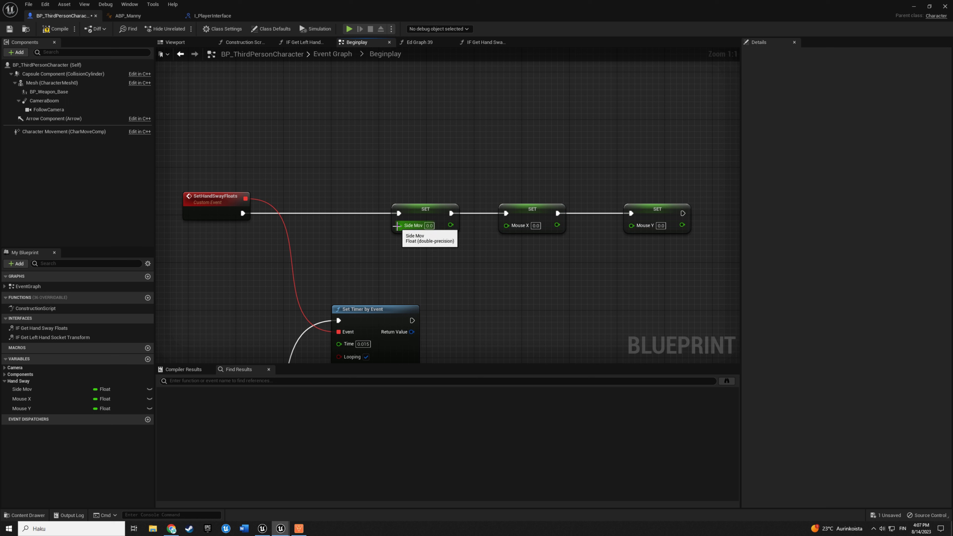
# - Add a Get IA_Move node, split its Return Value, and feed X into SET Side Mov
pyautogui.rightClick(336, 156)
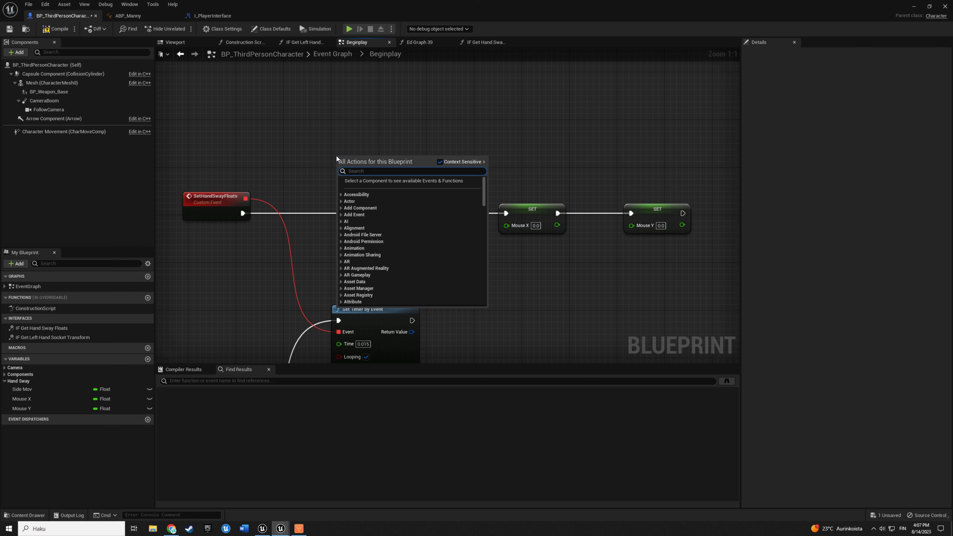
pyautogui.write('get ia')
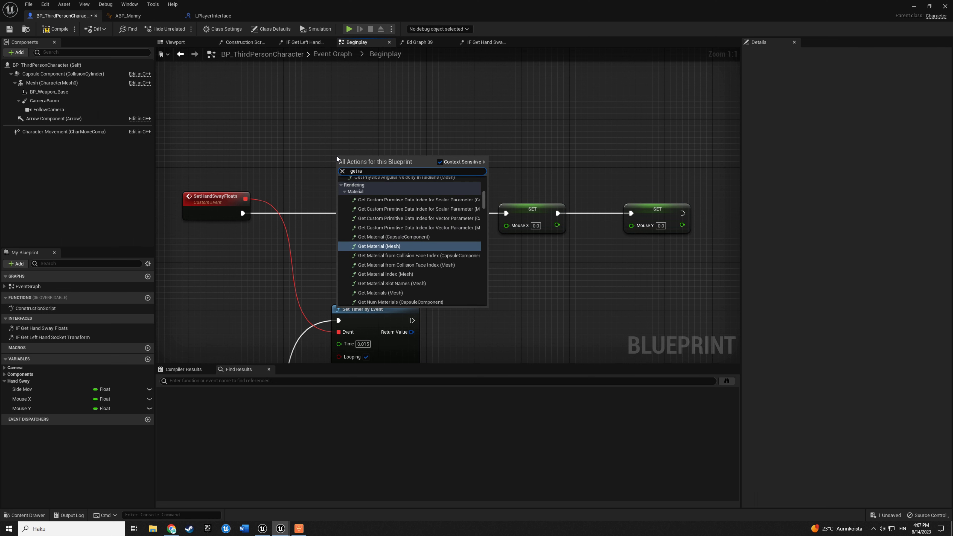
pyautogui.write(' move')
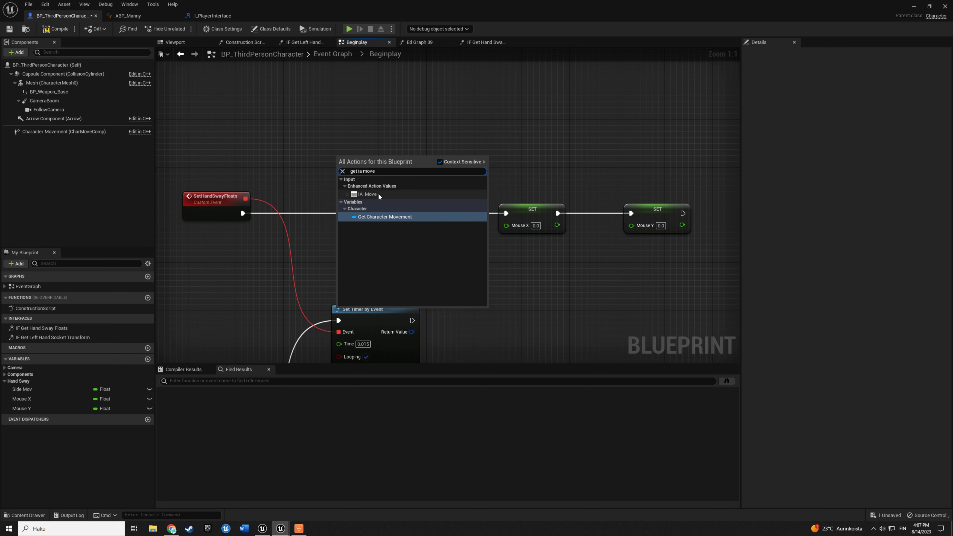
pyautogui.click(381, 200)
pyautogui.moveTo(414, 158); pyautogui.dragTo(462, 175, button='right')
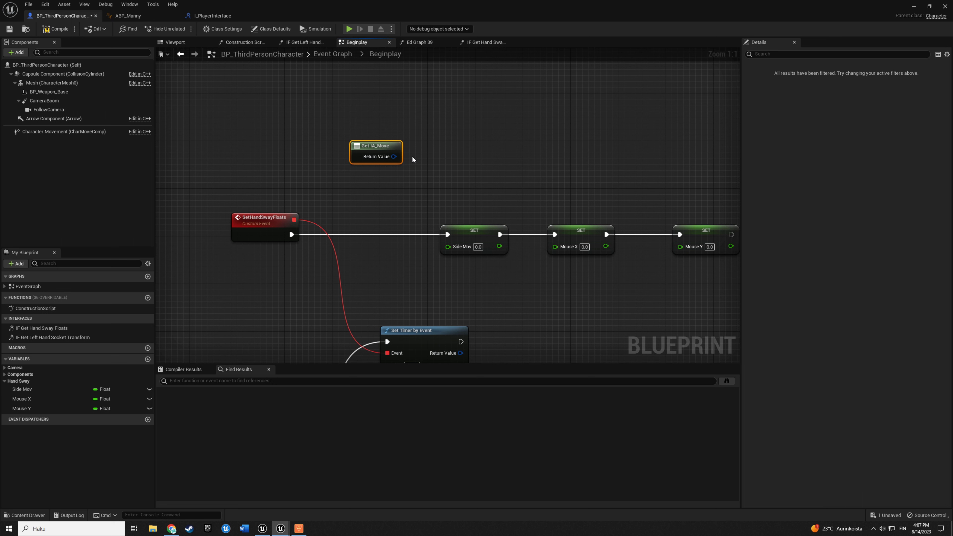
pyautogui.moveTo(412, 159); pyautogui.dragTo(408, 163, button='right')
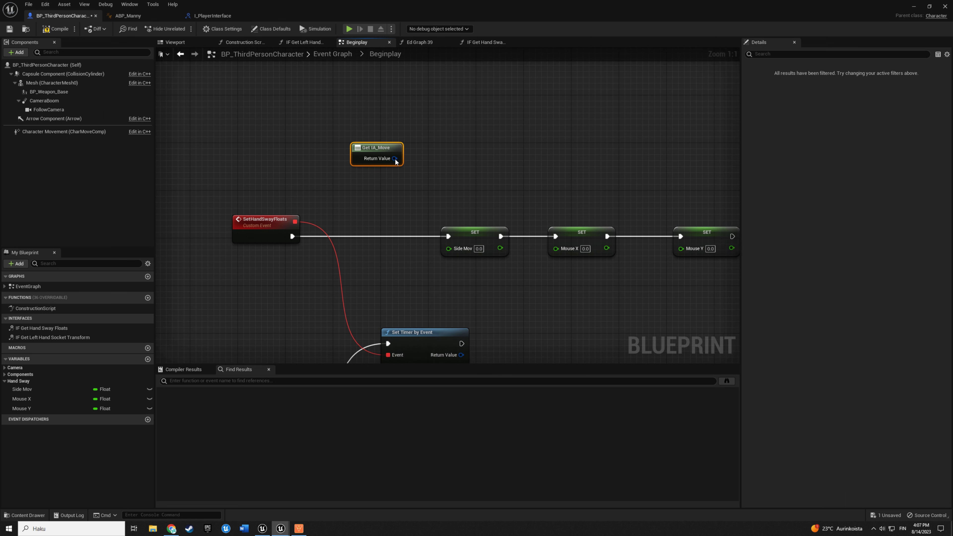
pyautogui.rightClick(396, 160)
pyautogui.click(411, 182)
pyautogui.click(398, 196)
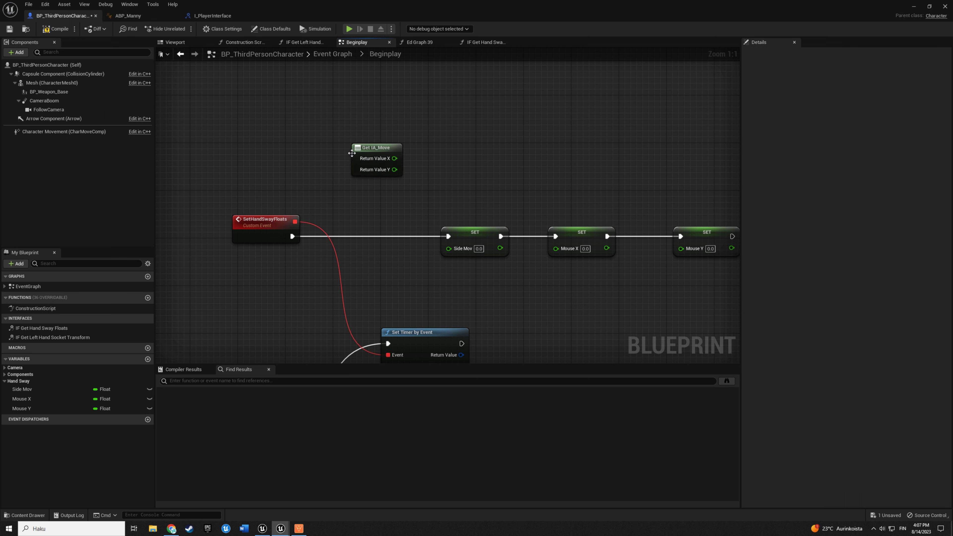
pyautogui.moveTo(352, 153)
pyautogui.mouseDown()
pyautogui.moveTo(334, 153)
pyautogui.moveTo(451, 254)
pyautogui.mouseUp()
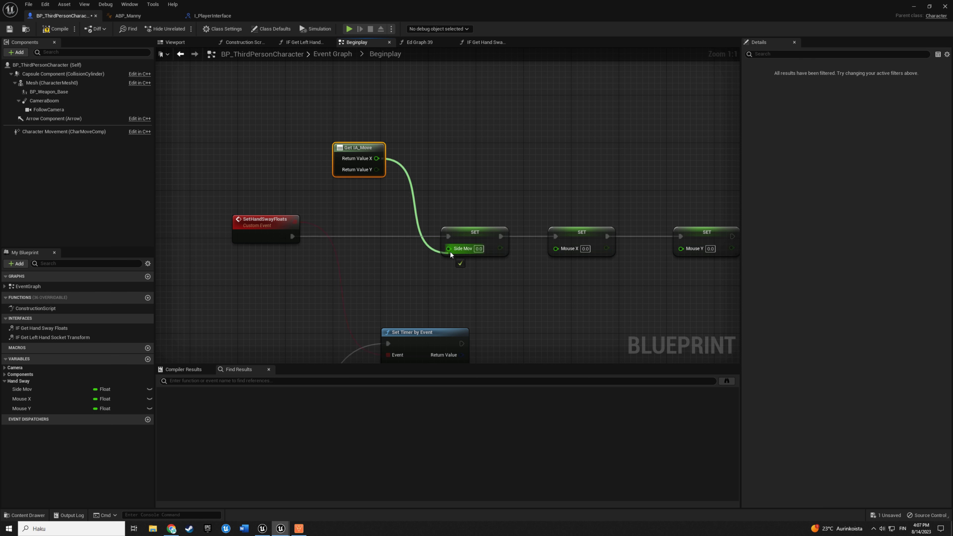
pyautogui.click(481, 179)
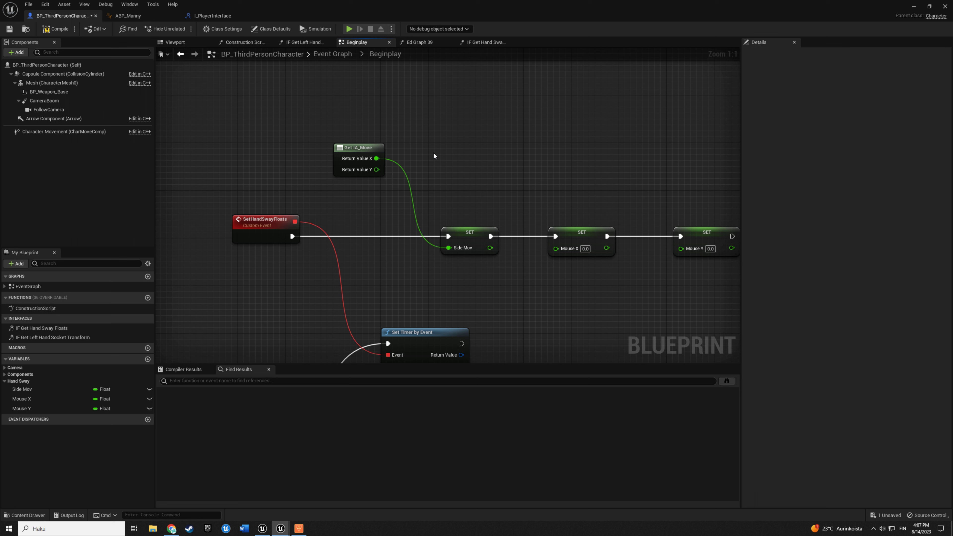
# - Add Get Mouse X and Get Mouse Y nodes and wire them into SET Mouse X and SET Mouse Y
pyautogui.rightClick(333, 109)
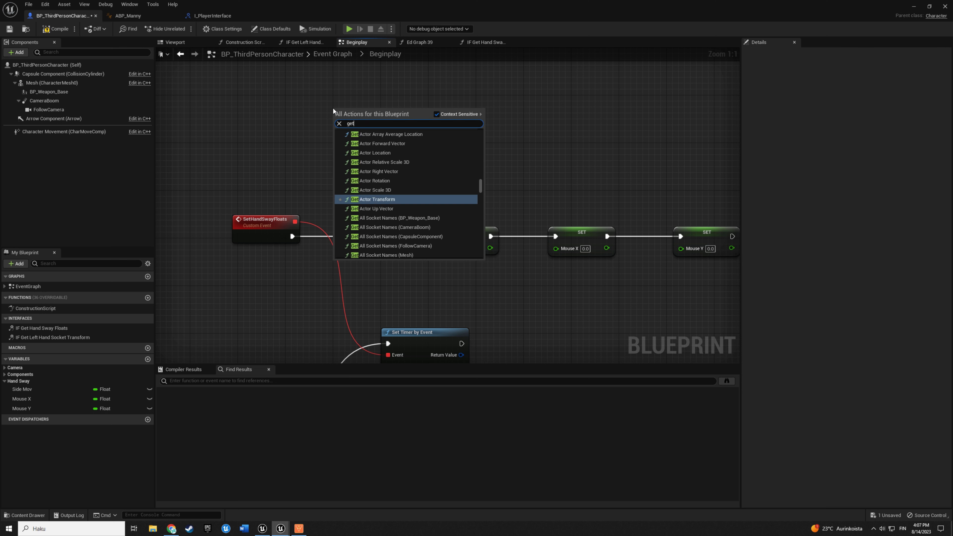
pyautogui.write('get mouse x')
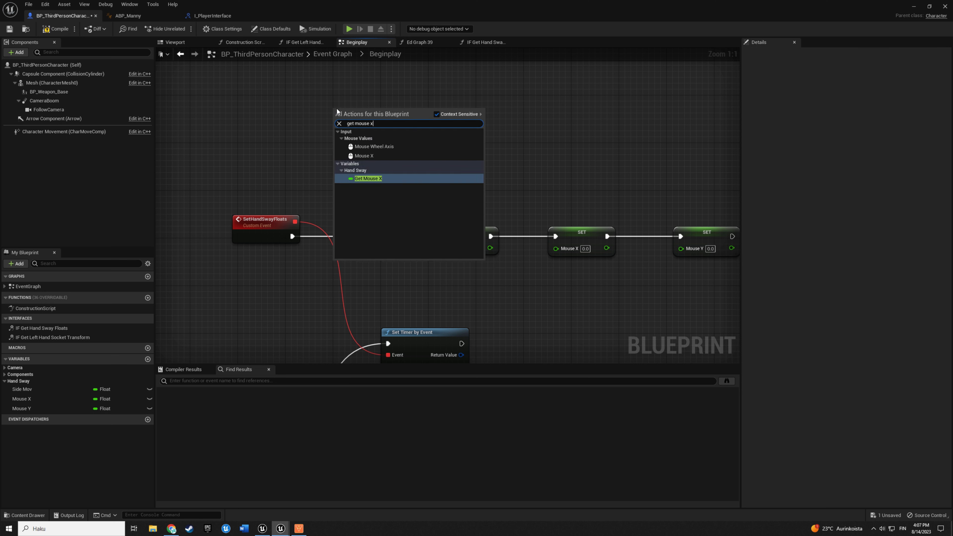
pyautogui.click(362, 156)
pyautogui.moveTo(346, 112); pyautogui.dragTo(343, 148, button='right')
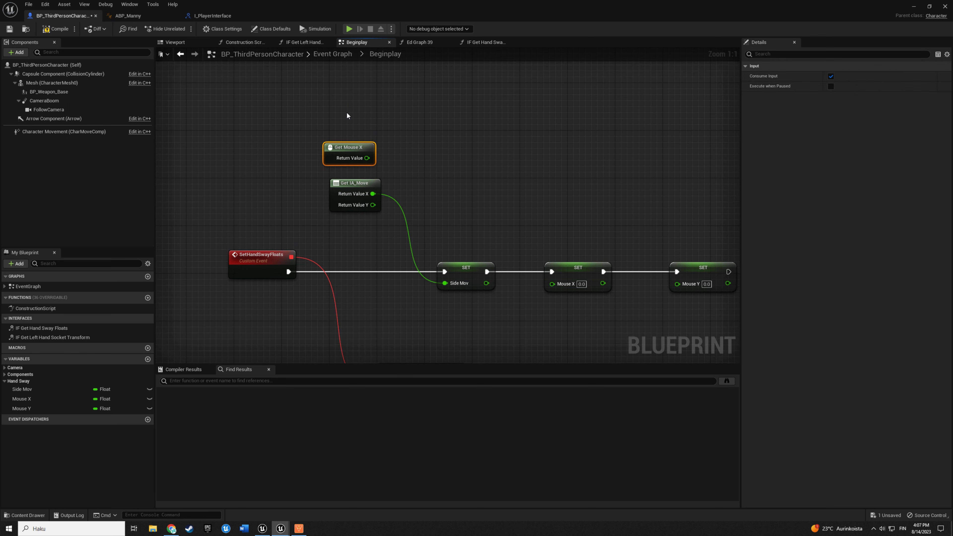
pyautogui.rightClick(346, 113)
pyautogui.write('get mouse y')
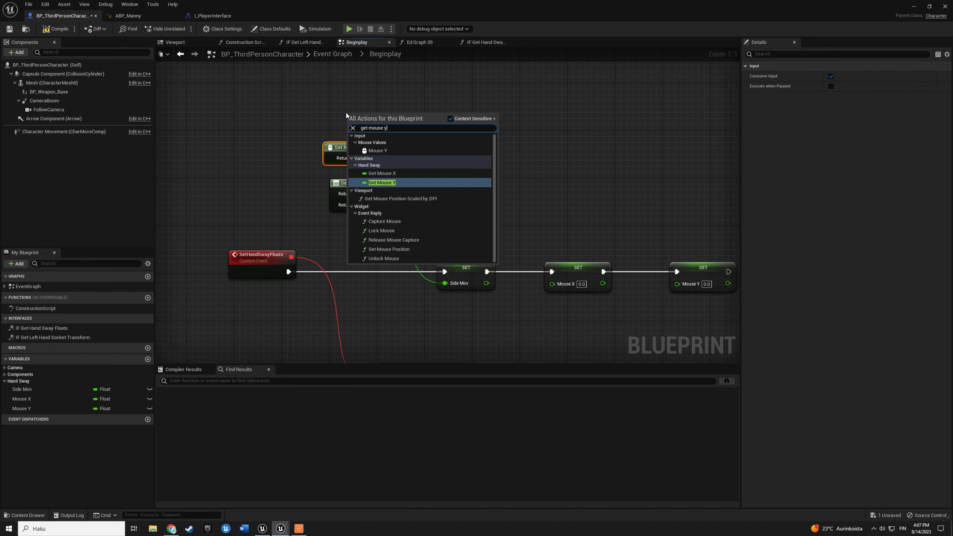
pyautogui.click(375, 150)
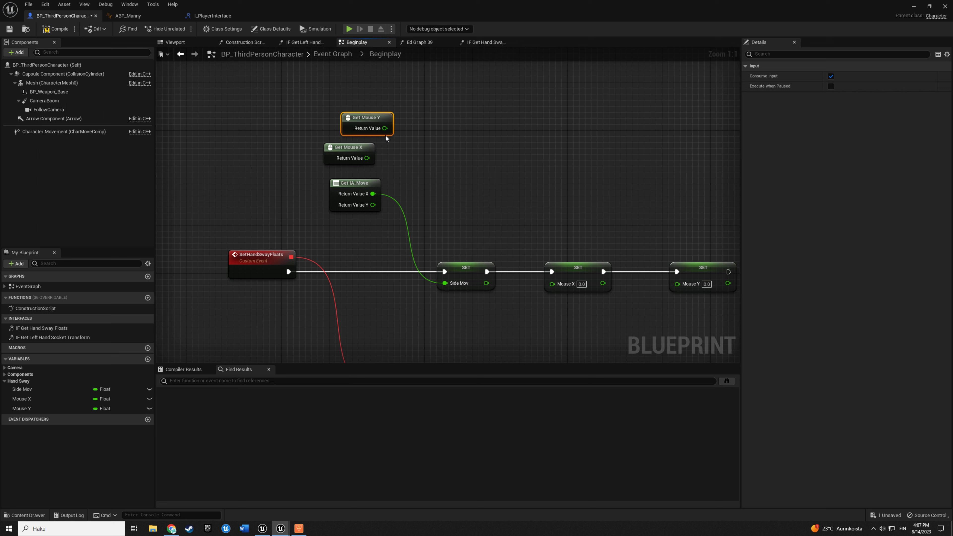
pyautogui.moveTo(374, 119); pyautogui.dragTo(362, 118)
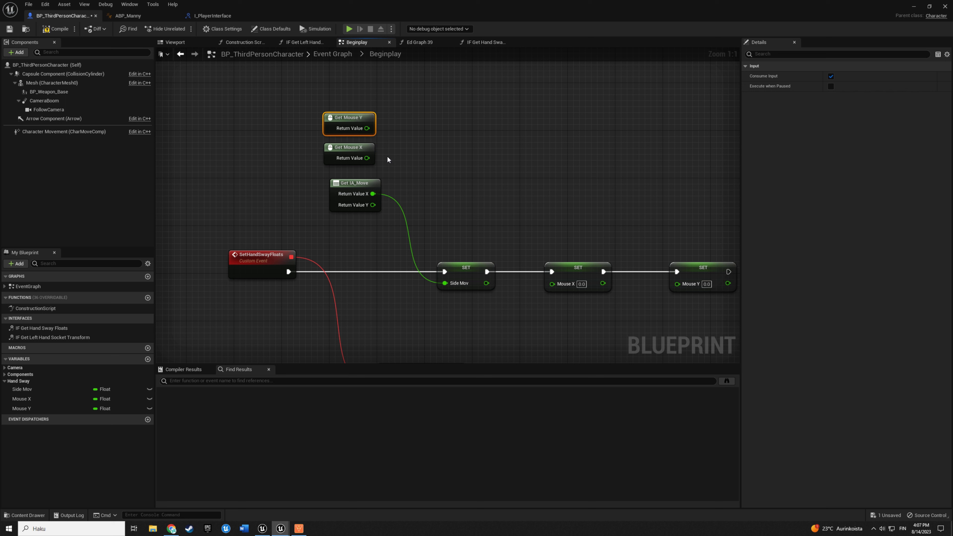
pyautogui.moveTo(367, 158); pyautogui.dragTo(552, 284)
pyautogui.moveTo(678, 284)
pyautogui.mouseDown()
pyautogui.moveTo(430, 151)
pyautogui.moveTo(367, 128)
pyautogui.mouseUp()
pyautogui.moveTo(498, 238); pyautogui.dragTo(471, 164, button='right')
# - Compile and save BP_ThirdPersonCharacter, then switch to ABP_Manny's Event Graph
pyautogui.scroll(-1, 355, 185)
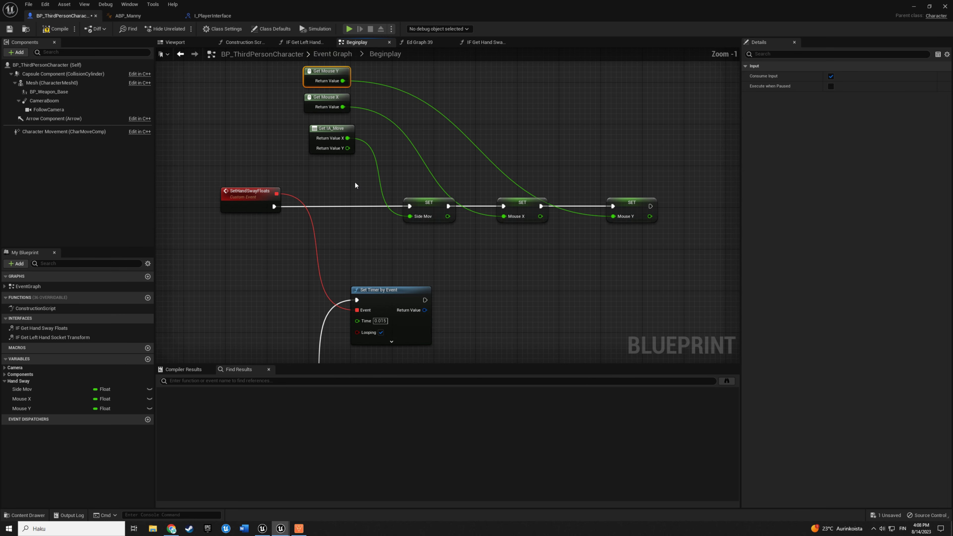
pyautogui.click(53, 29)
pyautogui.hotkey('ctrl', 's')
pyautogui.moveTo(315, 208); pyautogui.dragTo(342, 144, button='right')
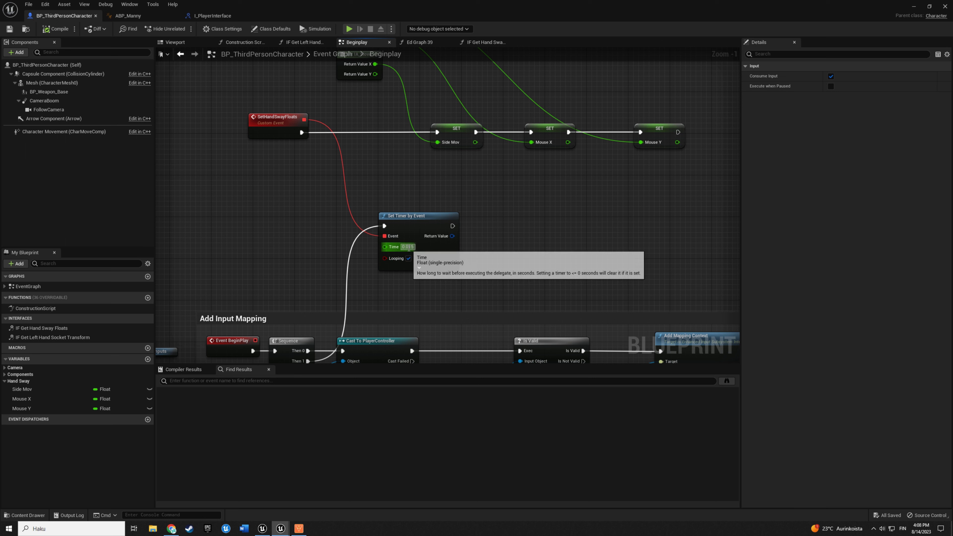
pyautogui.moveTo(402, 164)
pyautogui.mouseDown(button='right')
pyautogui.moveTo(405, 217)
pyautogui.moveTo(392, 250)
pyautogui.mouseUp(button='right')
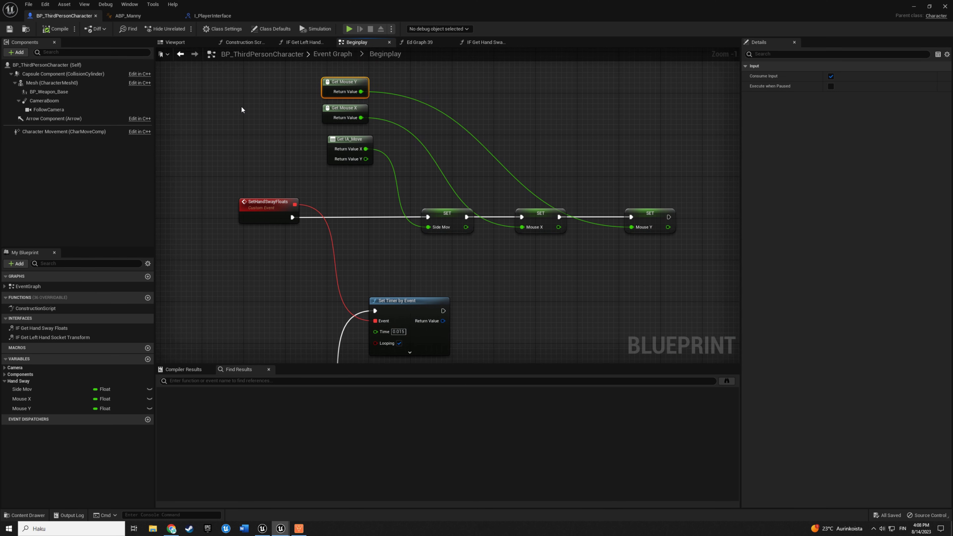
pyautogui.click(127, 15)
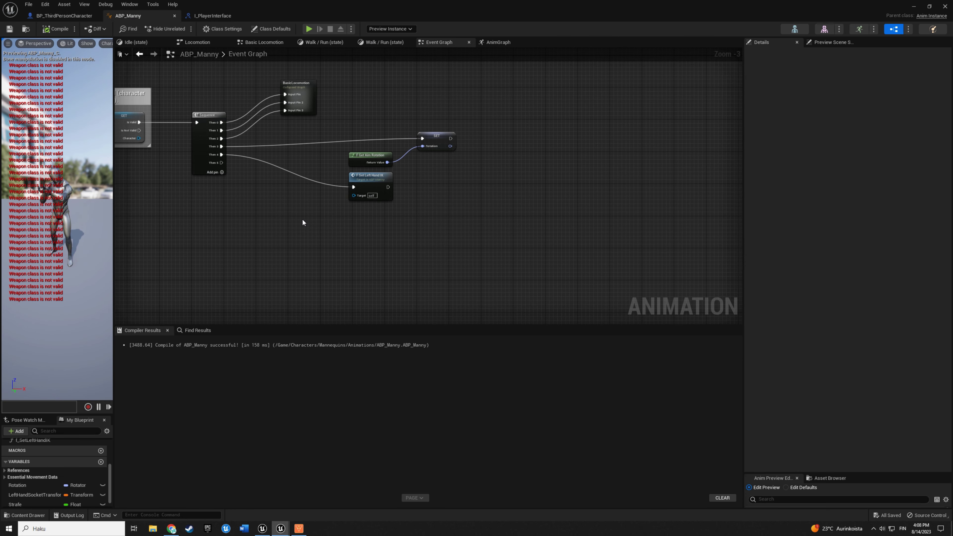
# - Add a getter for the Character variable beside the Sequence node
pyautogui.moveTo(304, 222)
pyautogui.mouseDown(button='right')
pyautogui.moveTo(397, 234)
pyautogui.moveTo(346, 217)
pyautogui.mouseUp(button='right')
pyautogui.scroll(2, 397, 235)
pyautogui.rightClick(249, 213)
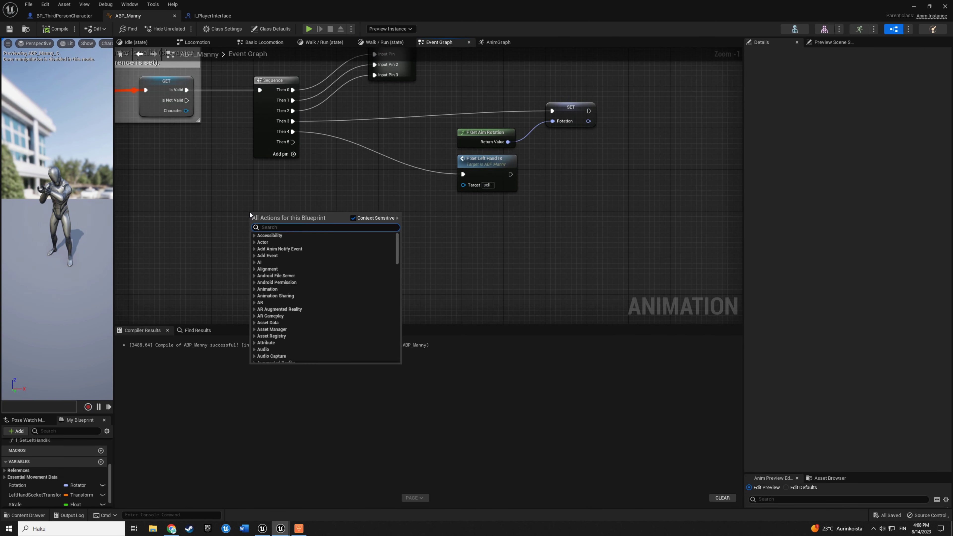
pyautogui.write('get chara')
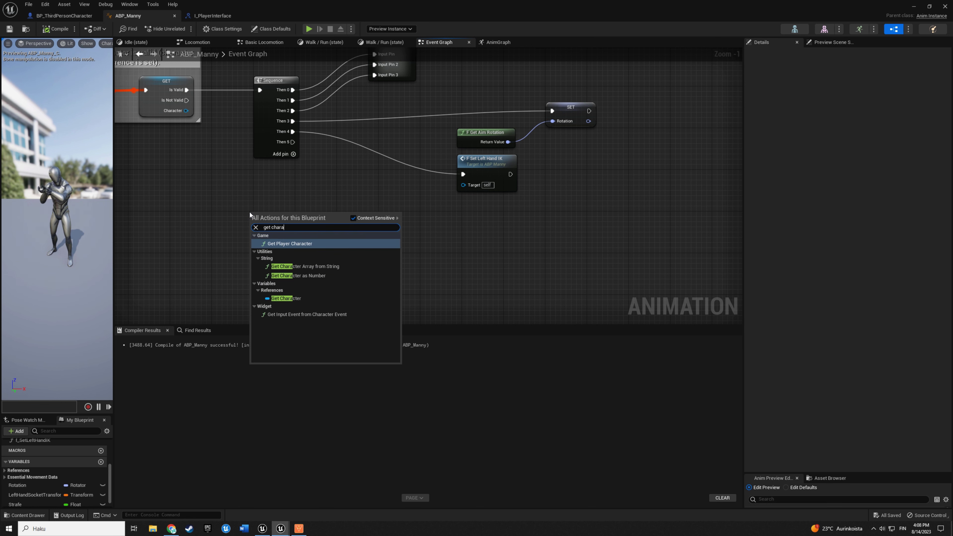
pyautogui.click(286, 298)
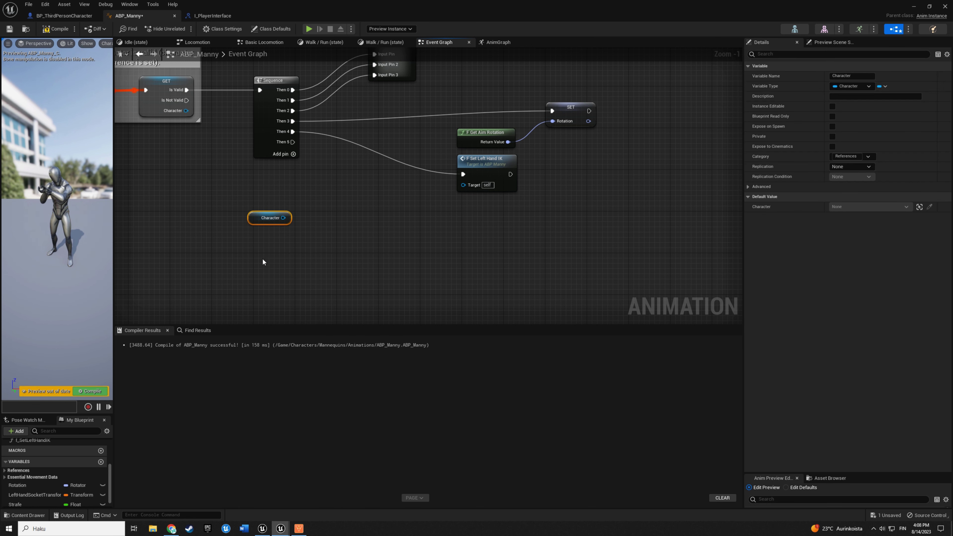
# - Add a Try Get Pawn Owner node, then delete it again
pyautogui.rightClick(263, 261)
pyautogui.write('try get')
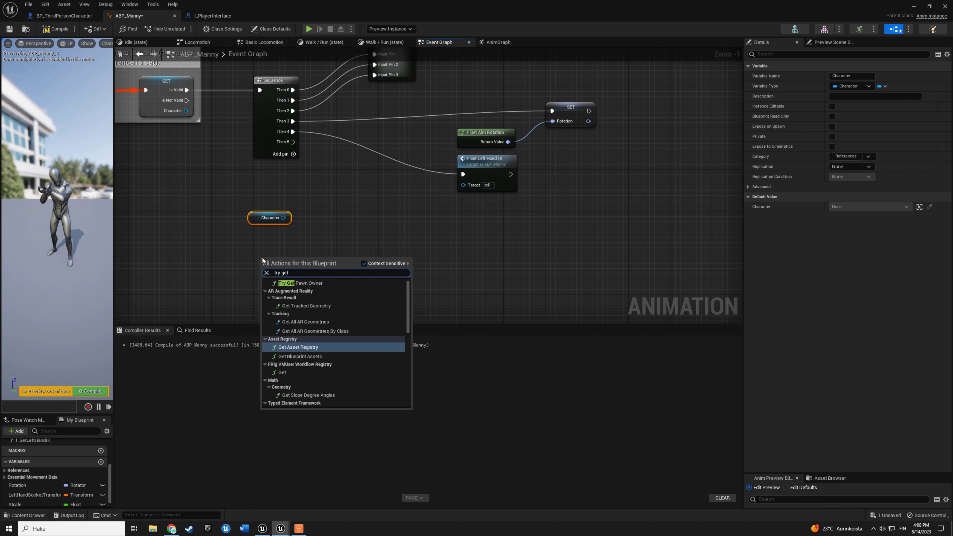
pyautogui.write(' paw')
pyautogui.press('Return')
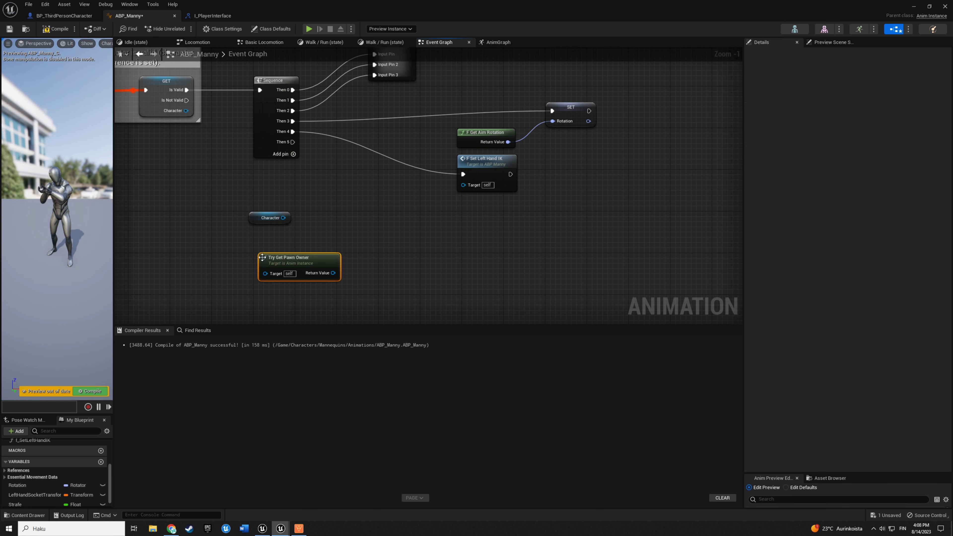
pyautogui.scroll(-1, 234, 259)
pyautogui.press('Delete')
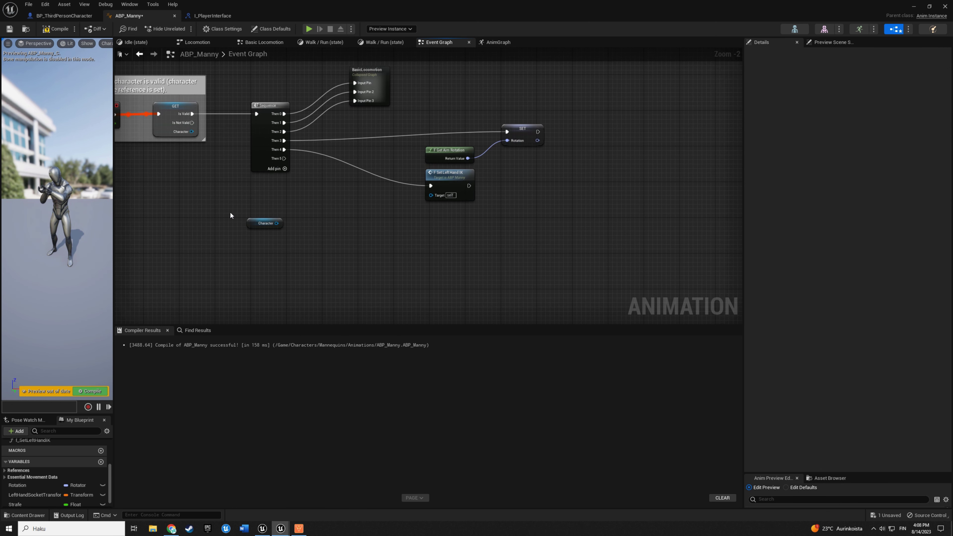
# - Branch off the Character reference to place an IF Get Hand Sway Floats call
pyautogui.click(263, 223)
pyautogui.moveTo(279, 197); pyautogui.dragTo(448, 328, button='right')
pyautogui.moveTo(340, 164); pyautogui.dragTo(363, 203, button='right')
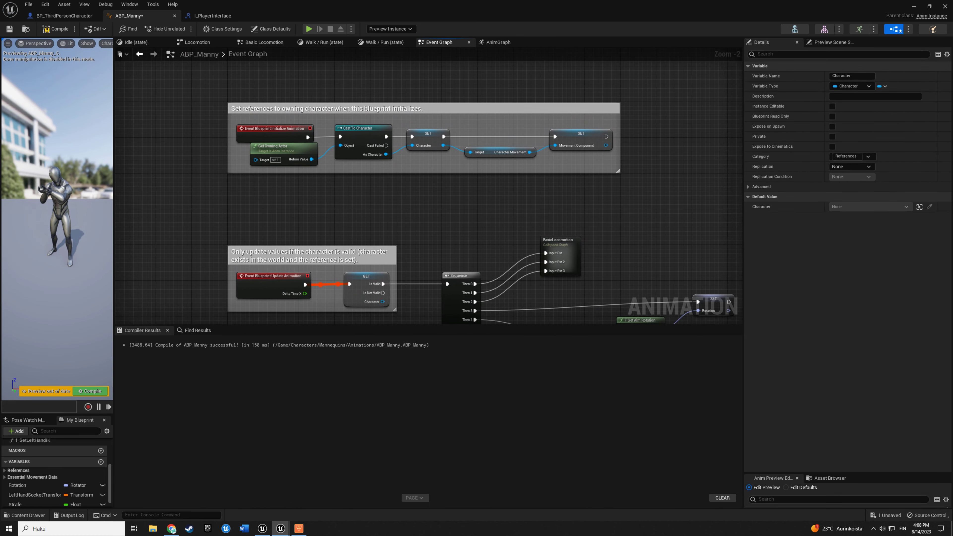
pyautogui.scroll(2, 364, 203)
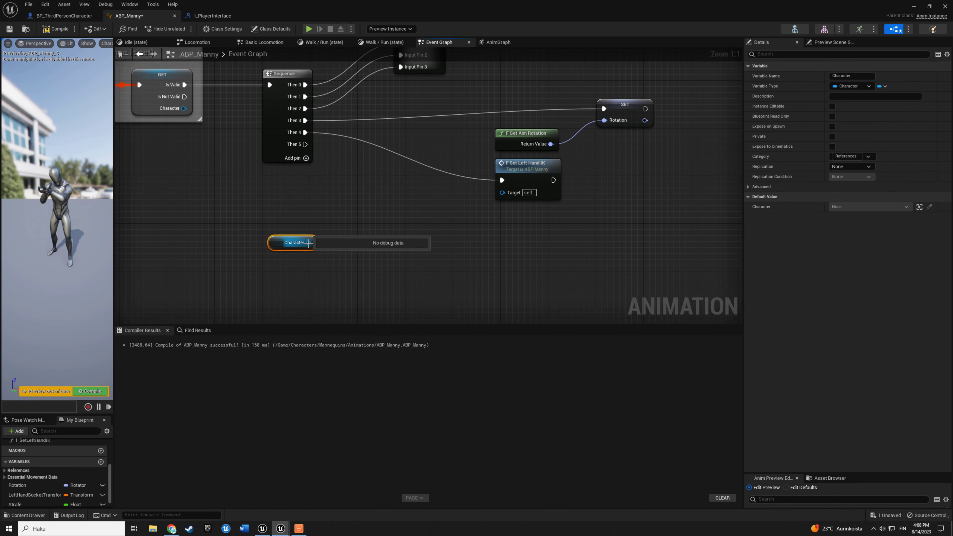
pyautogui.moveTo(309, 243); pyautogui.dragTo(351, 235)
pyautogui.write('if hand')
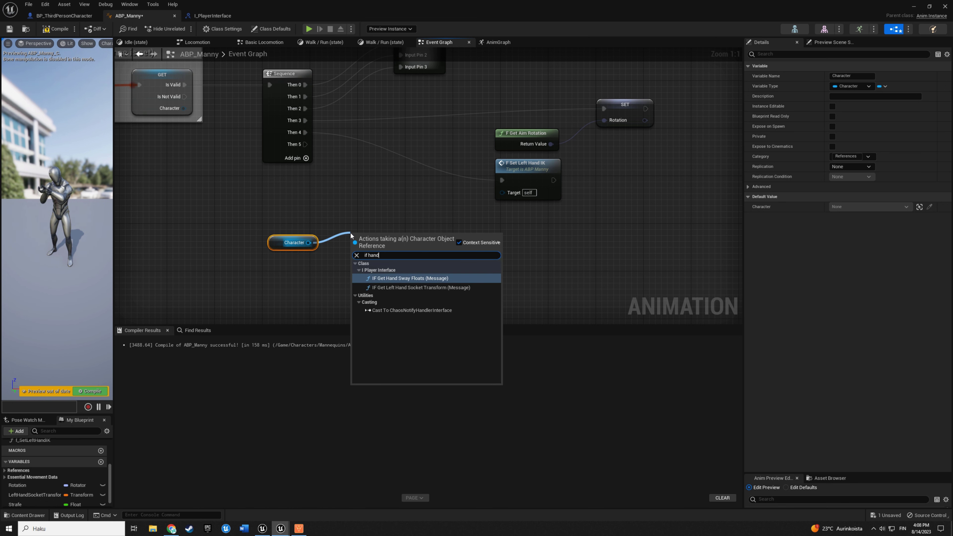
pyautogui.press('Return')
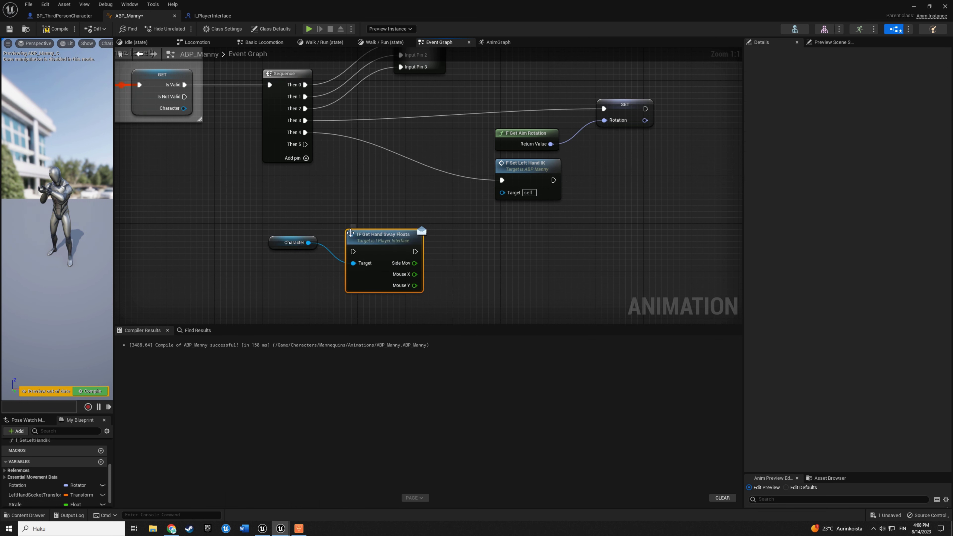
# - Wire the Sequence's Then 5 into the hand sway call and select it with Character
pyautogui.moveTo(305, 144)
pyautogui.mouseDown()
pyautogui.moveTo(353, 251)
pyautogui.moveTo(373, 231)
pyautogui.mouseUp()
pyautogui.moveTo(276, 249); pyautogui.dragTo(282, 278)
pyautogui.moveTo(309, 228); pyautogui.dragTo(285, 195, button='right')
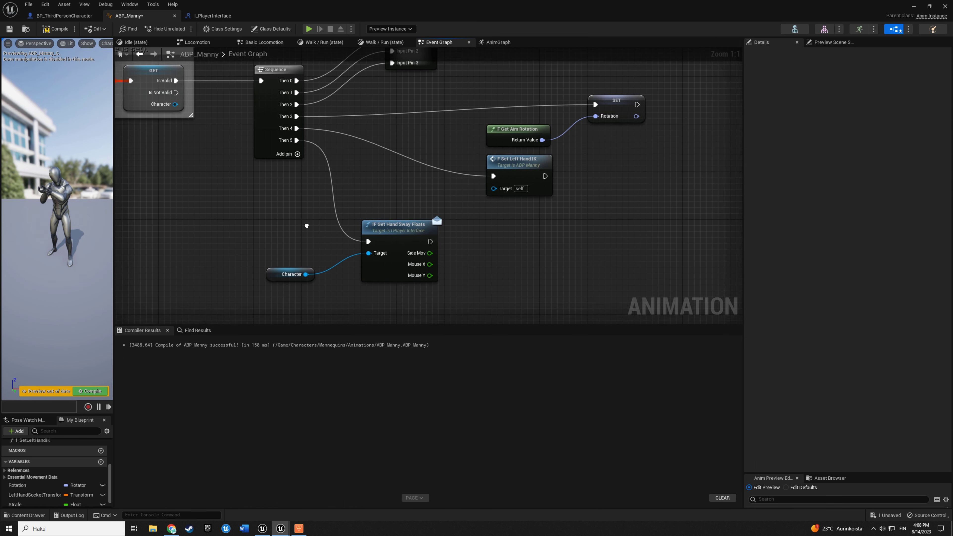
pyautogui.keyDown('ctrl'); pyautogui.click(389, 250); pyautogui.keyUp('ctrl')
# - Collapse the selected nodes into a function named f_HandSway, place it under Set Left Hand IK, and open it
pyautogui.rightClick(371, 241)
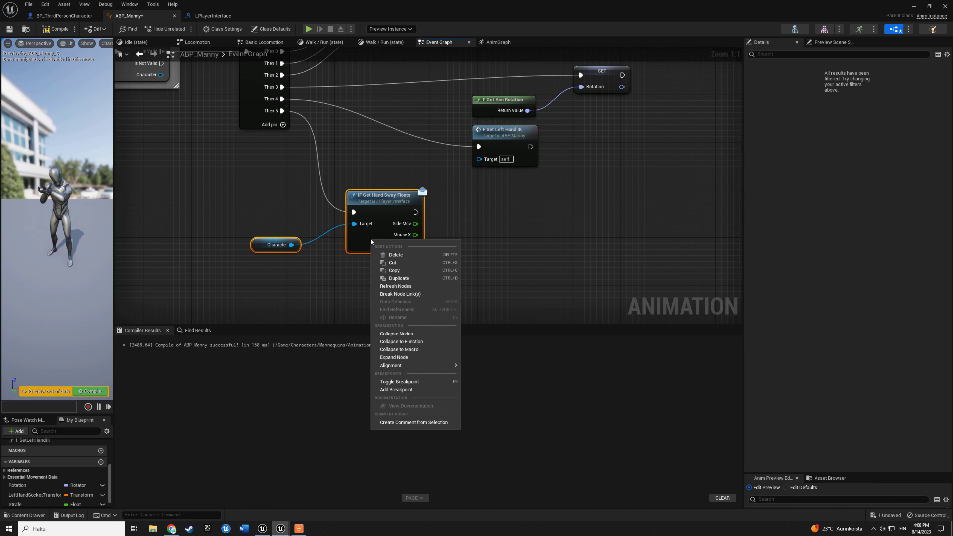
pyautogui.click(407, 342)
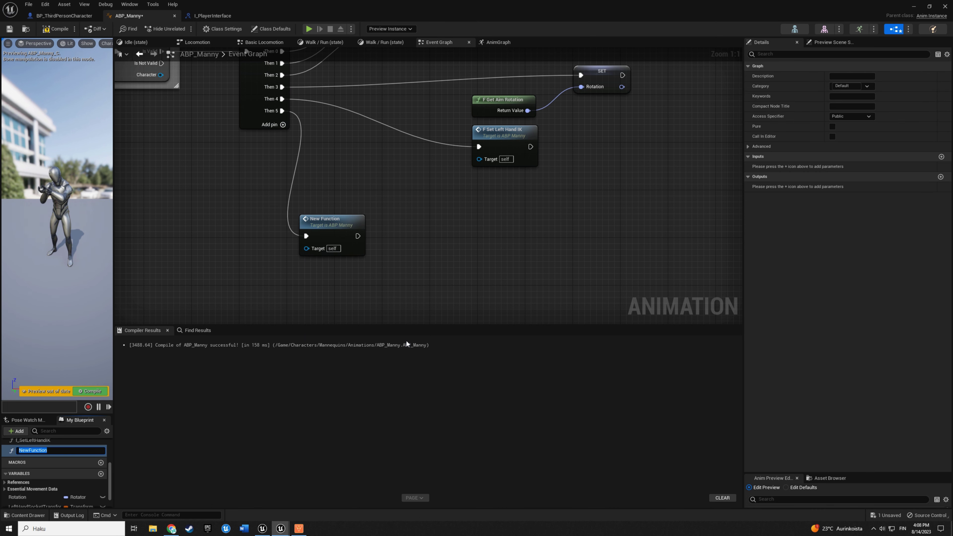
pyautogui.write('f_HandSwa')
pyautogui.write('y')
pyautogui.press('Return')
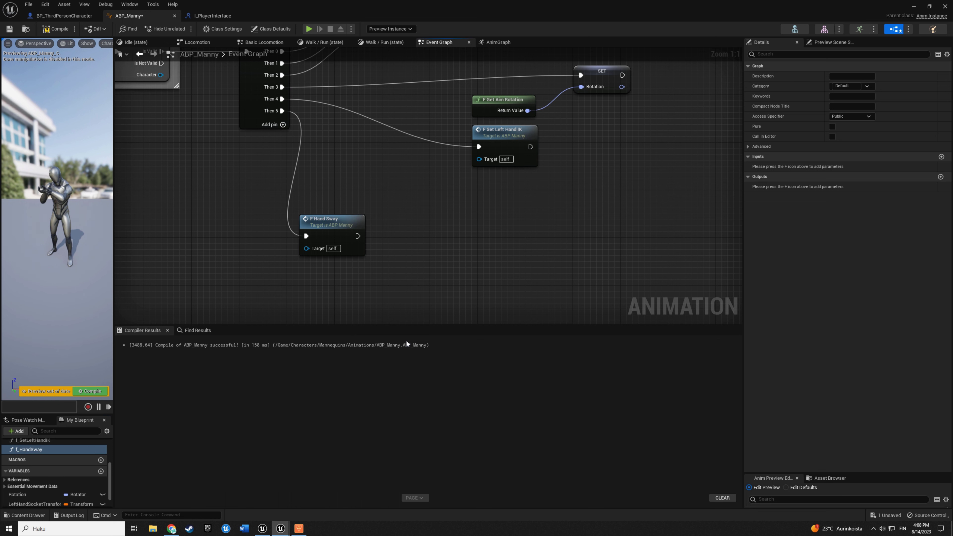
pyautogui.moveTo(367, 227); pyautogui.dragTo(514, 185)
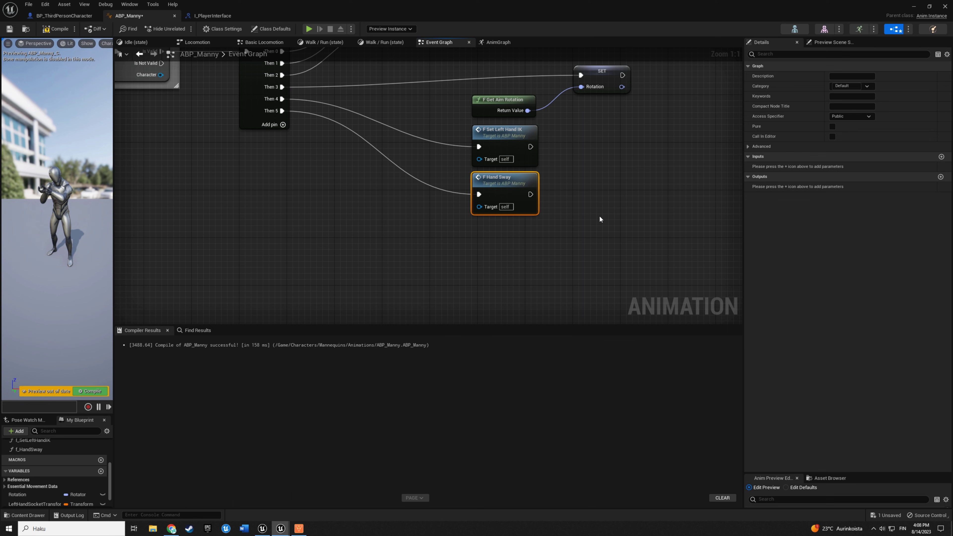
pyautogui.doubleClick(503, 203)
# - Rearrange the Character and IF Get Hand Sway Floats nodes inside the function graph
pyautogui.moveTo(457, 226); pyautogui.dragTo(457, 204, button='right')
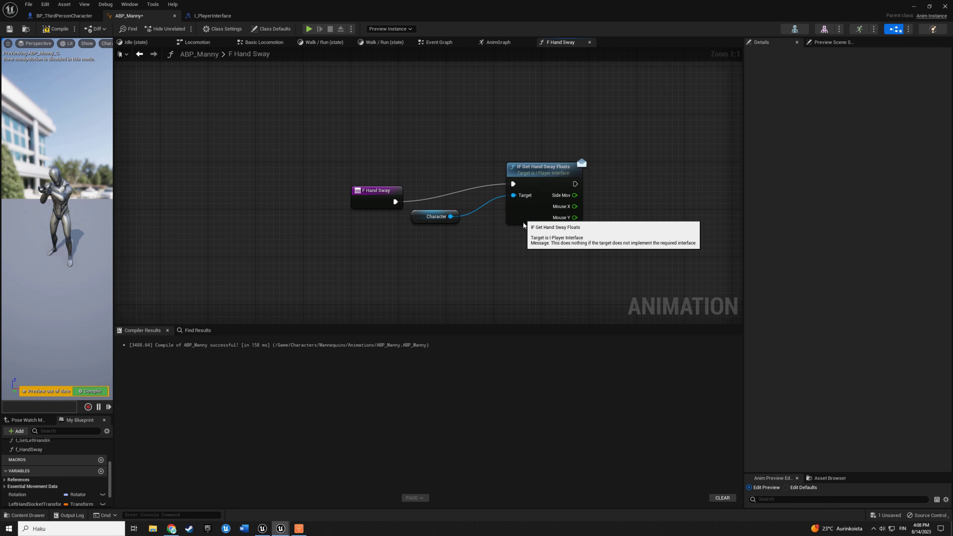
pyautogui.moveTo(521, 220); pyautogui.dragTo(533, 237)
pyautogui.moveTo(419, 219); pyautogui.dragTo(420, 249)
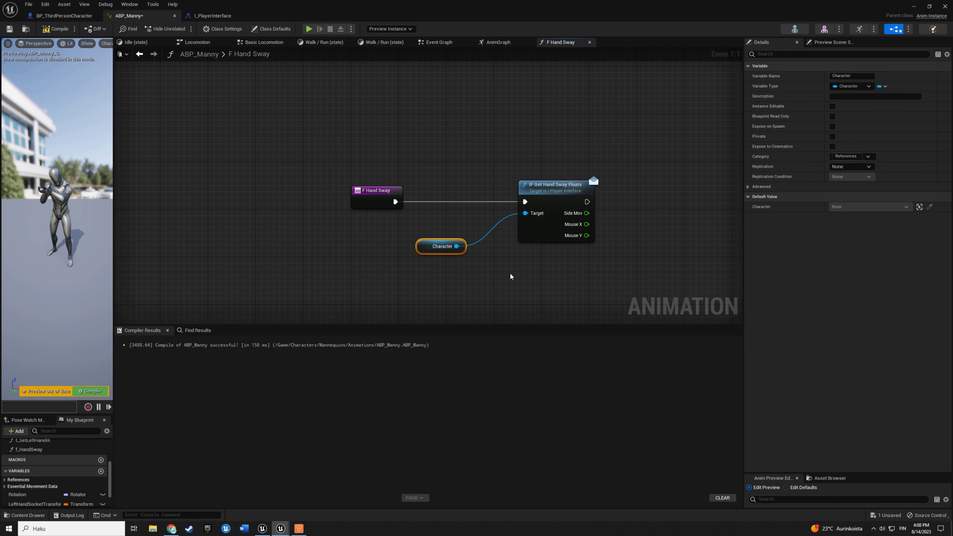
pyautogui.click(517, 273)
pyautogui.moveTo(649, 269)
pyautogui.mouseDown(button='right')
pyautogui.moveTo(529, 219)
pyautogui.moveTo(404, 212)
pyautogui.mouseUp(button='right')
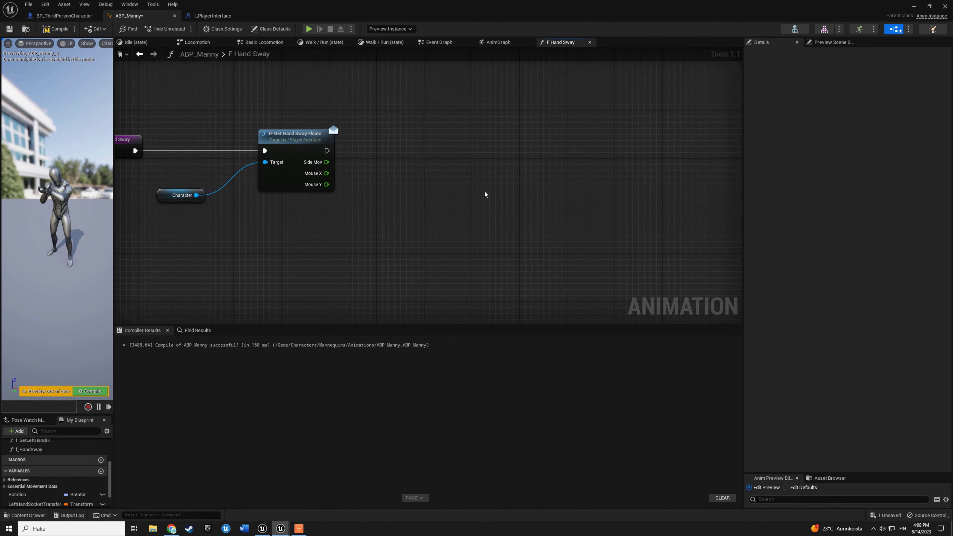
pyautogui.moveTo(484, 149); pyautogui.dragTo(500, 205, button='right')
# - Feed Side Mov into a new Map Range Clamped node and frame all nodes
pyautogui.moveTo(344, 219)
pyautogui.mouseDown()
pyautogui.moveTo(457, 203)
pyautogui.moveTo(472, 181)
pyautogui.mouseUp()
pyautogui.write('map')
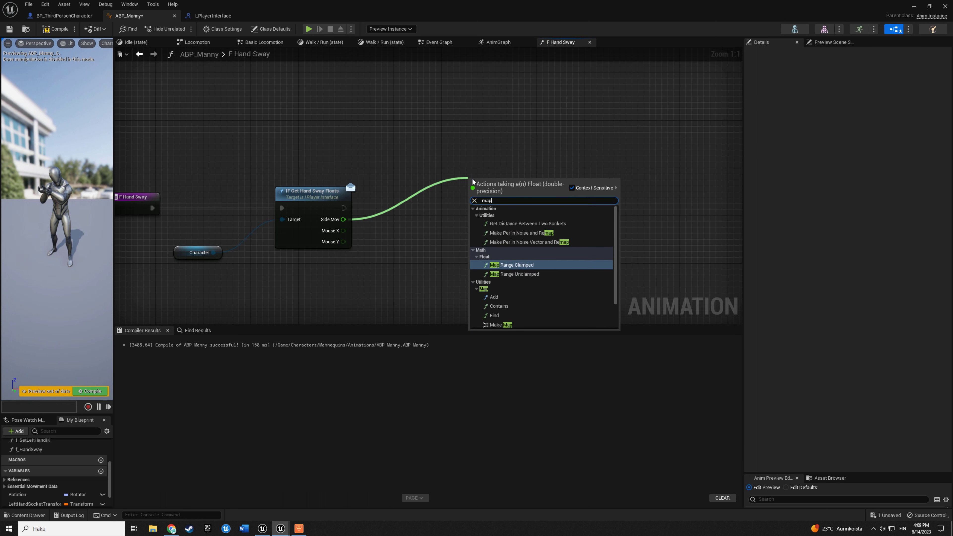
pyautogui.write(' range')
pyautogui.press('Return')
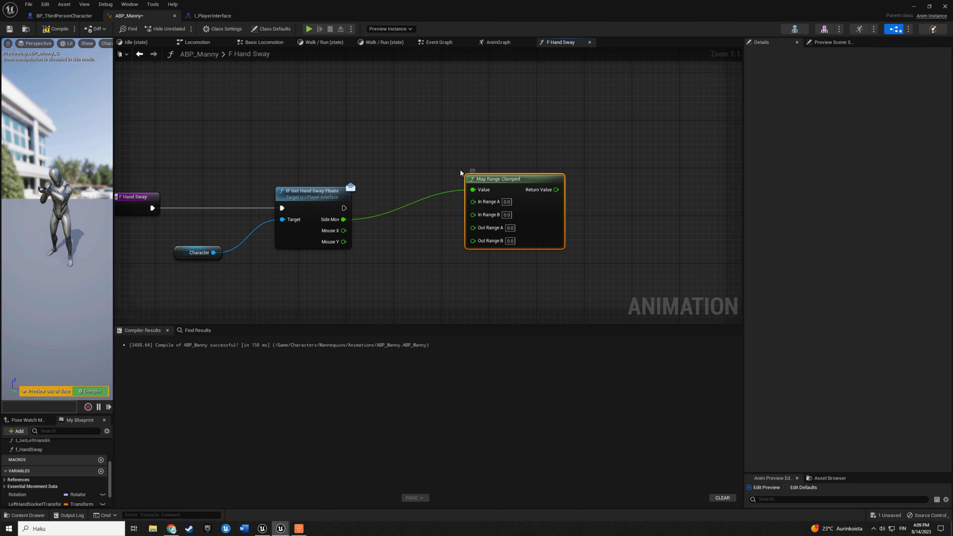
pyautogui.moveTo(530, 158); pyautogui.dragTo(472, 160, button='right')
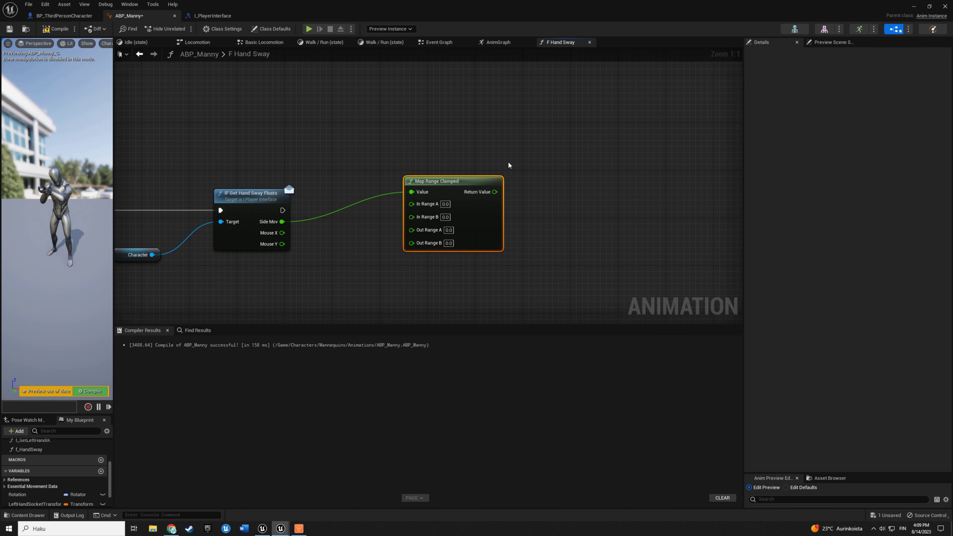
pyautogui.press('Home')
pyautogui.click(494, 147)
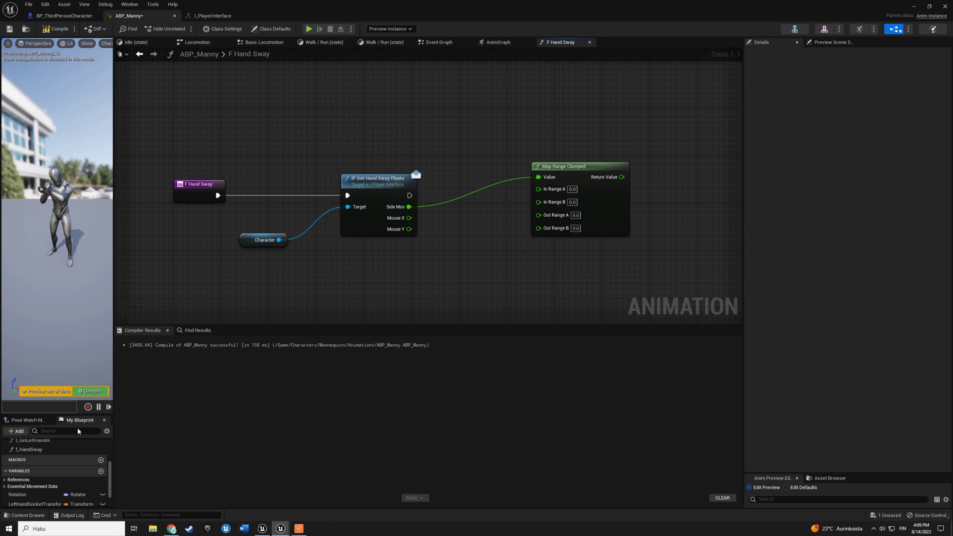
# - Add a HandSwayRotator variable of type Rotator, then compile and save
pyautogui.scroll(-2, 56, 481)
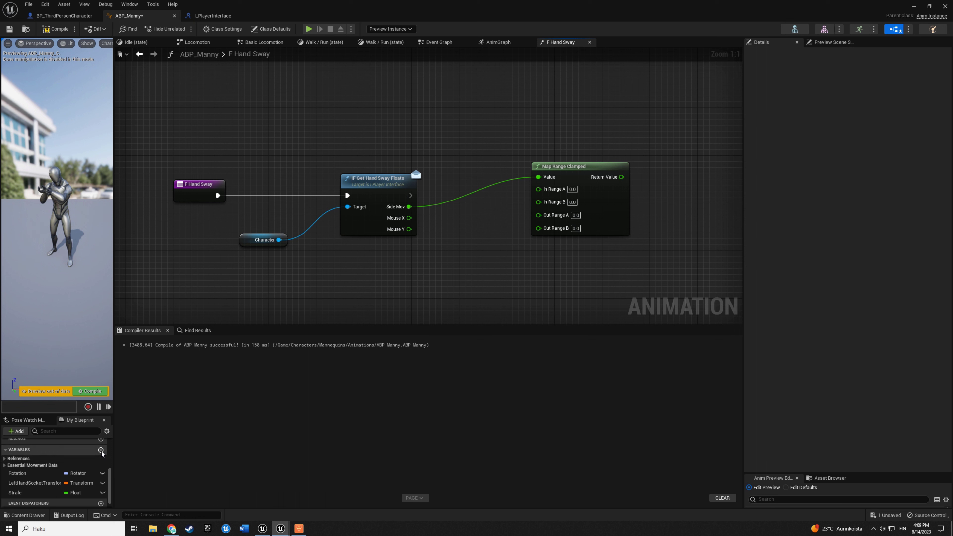
pyautogui.click(100, 451)
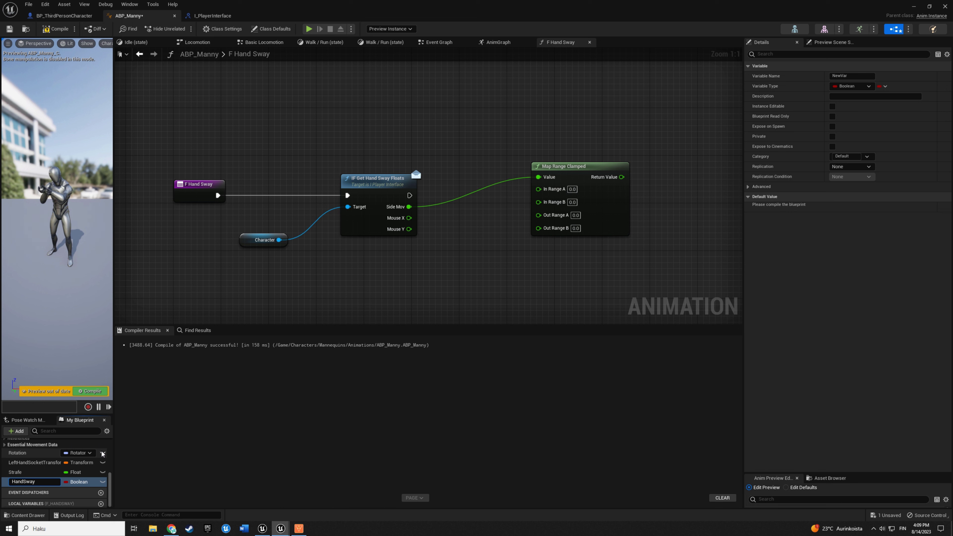
pyautogui.write('Rotator')
pyautogui.press('Return')
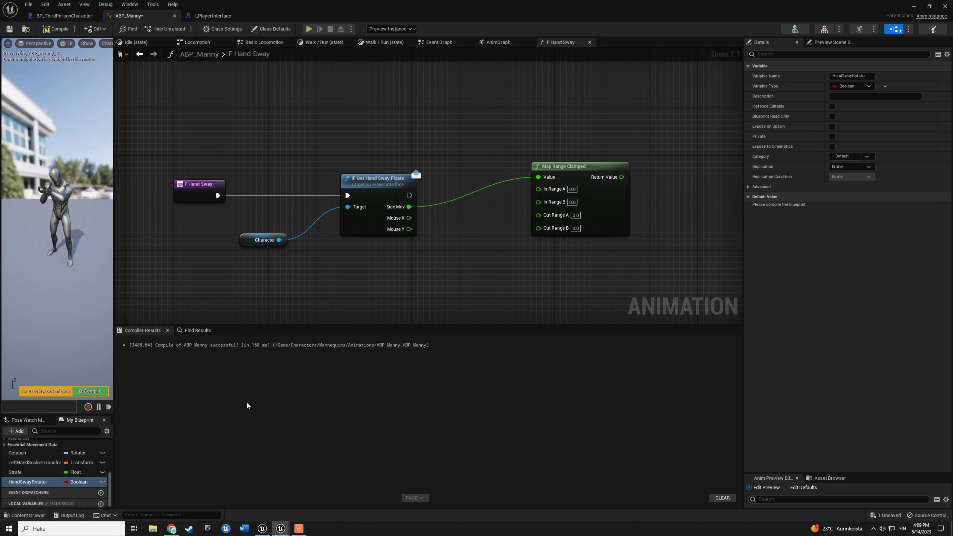
pyautogui.click(851, 85)
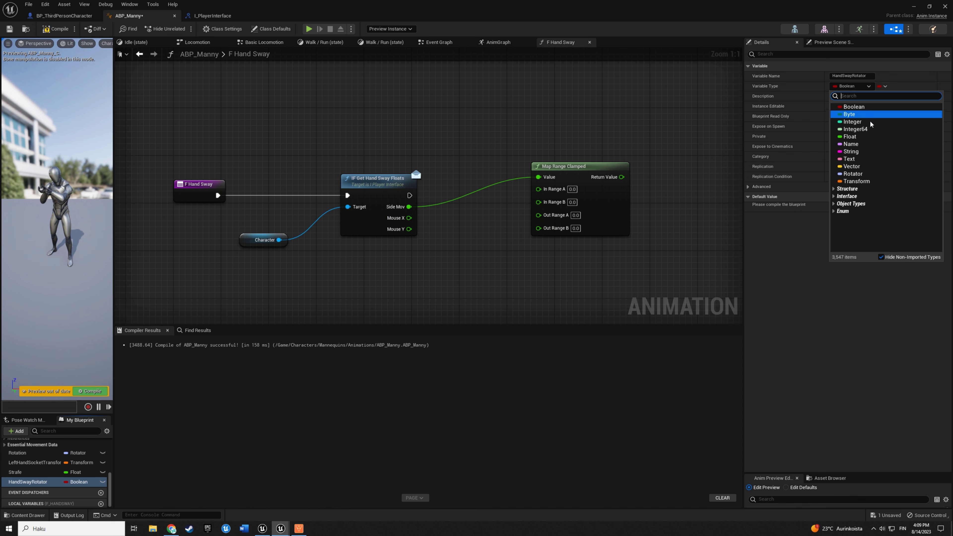
pyautogui.click(861, 175)
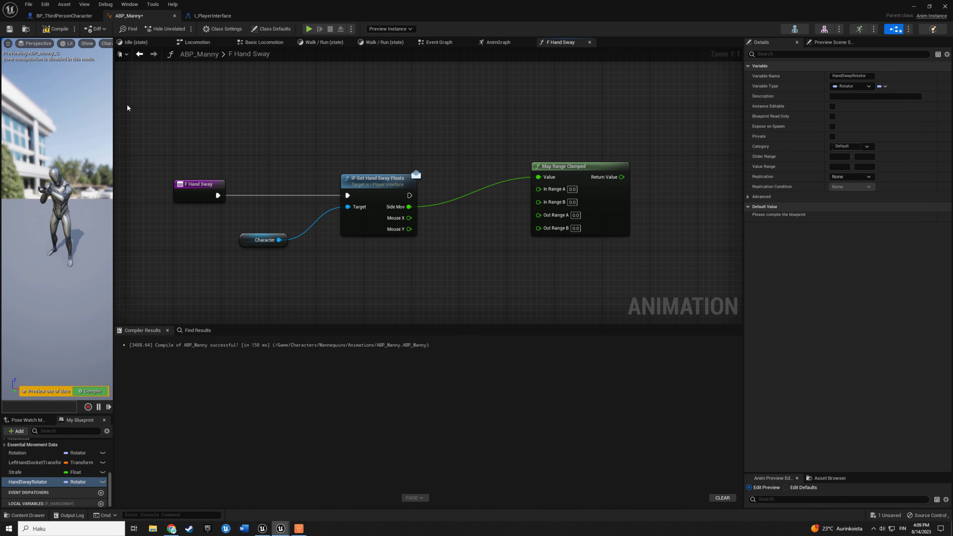
pyautogui.press('F7')
pyautogui.hotkey('ctrl', 's')
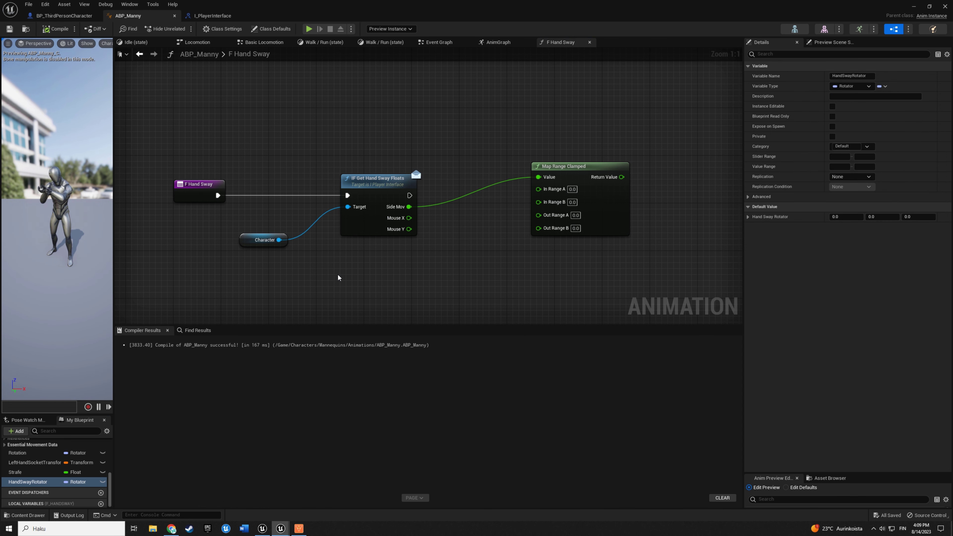
# - Place a HandSwayRotator getter in F Hand Sway and split it into Roll, Pitch and Yaw
pyautogui.moveTo(440, 271); pyautogui.dragTo(379, 300, button='right')
pyautogui.moveTo(28, 482); pyautogui.dragTo(381, 142)
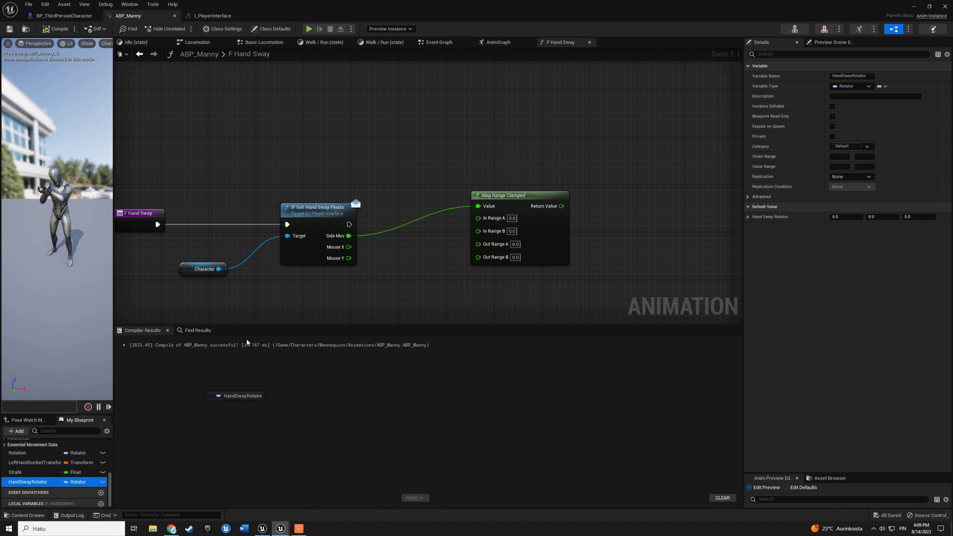
pyautogui.click(398, 135)
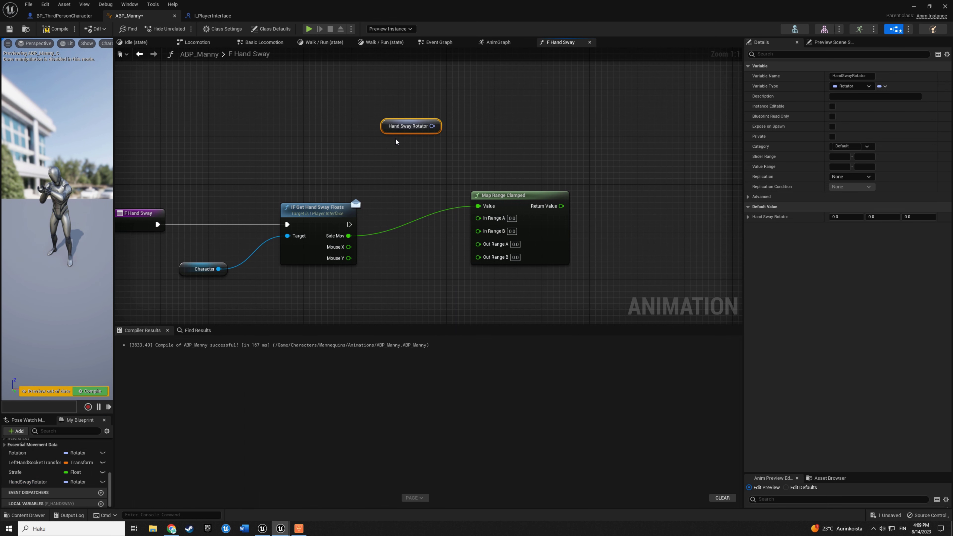
pyautogui.moveTo(384, 125); pyautogui.dragTo(320, 106)
pyautogui.rightClick(370, 106)
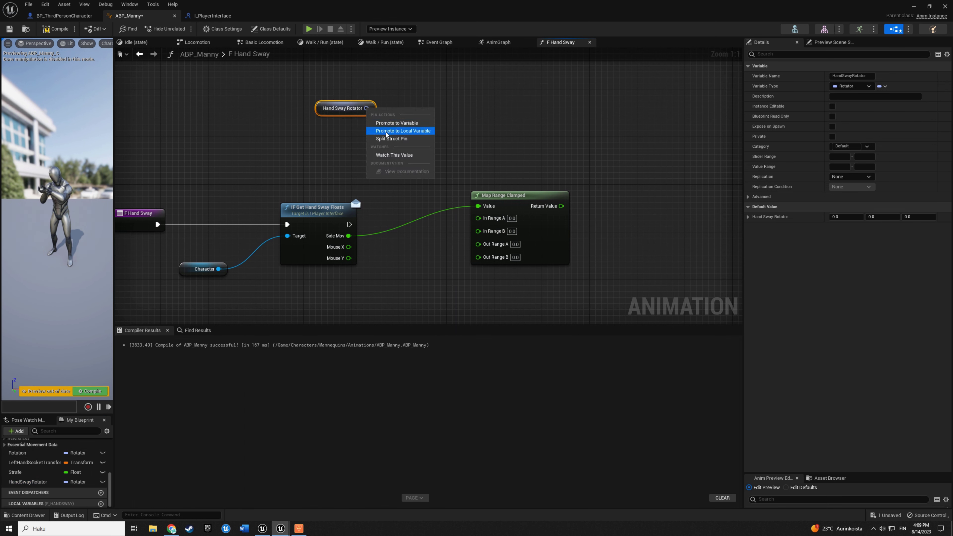
pyautogui.click(386, 131)
pyautogui.click(457, 150)
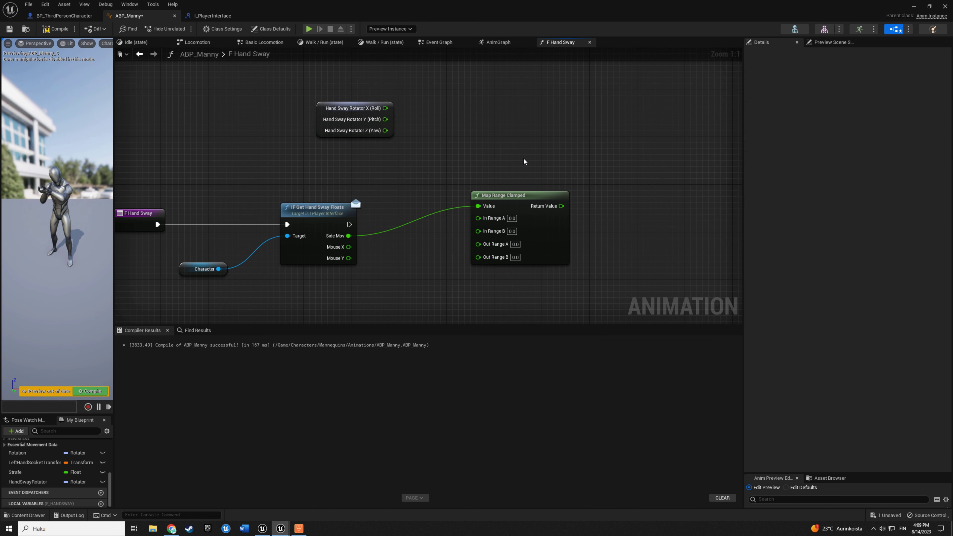
pyautogui.moveTo(525, 161); pyautogui.dragTo(476, 158, button='right')
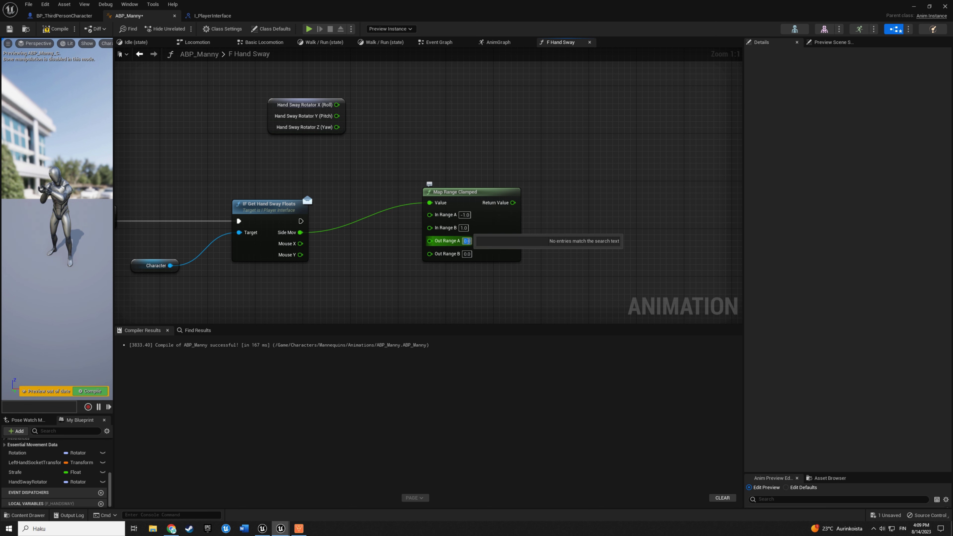
# - Set Map Range Clamped to map -1–1 onto -10–10 and pull a wire from its Return Value
pyautogui.write('10.0')
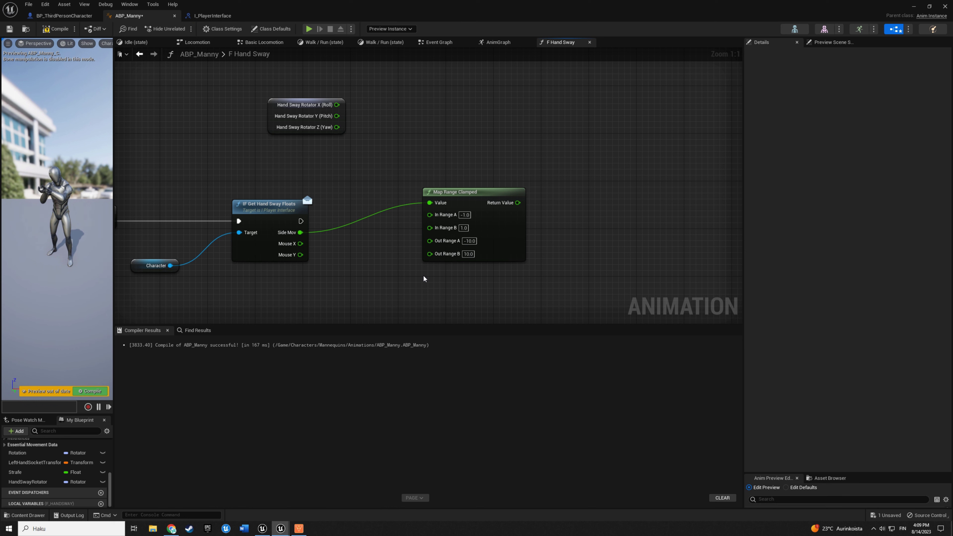
pyautogui.moveTo(425, 278); pyautogui.dragTo(382, 266, button='right')
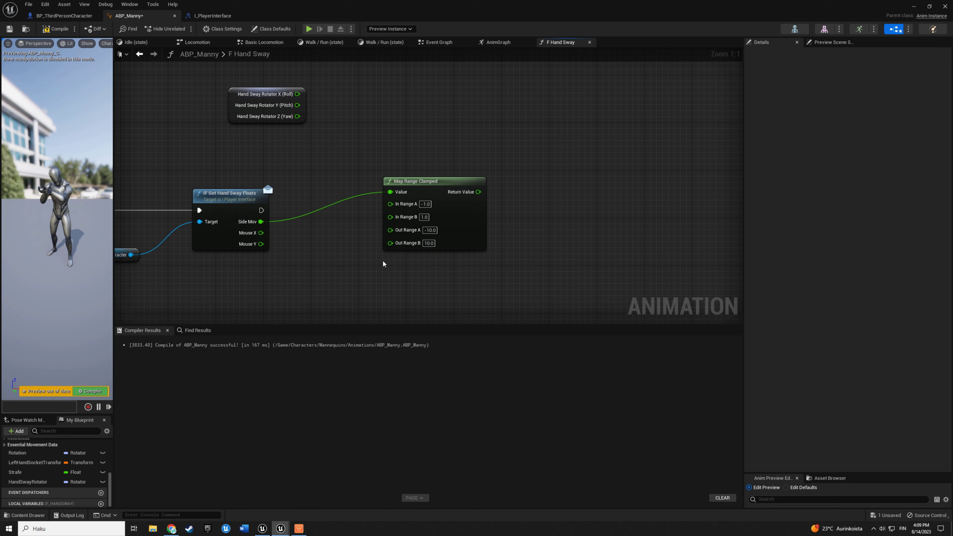
pyautogui.moveTo(487, 199); pyautogui.dragTo(431, 204, button='right')
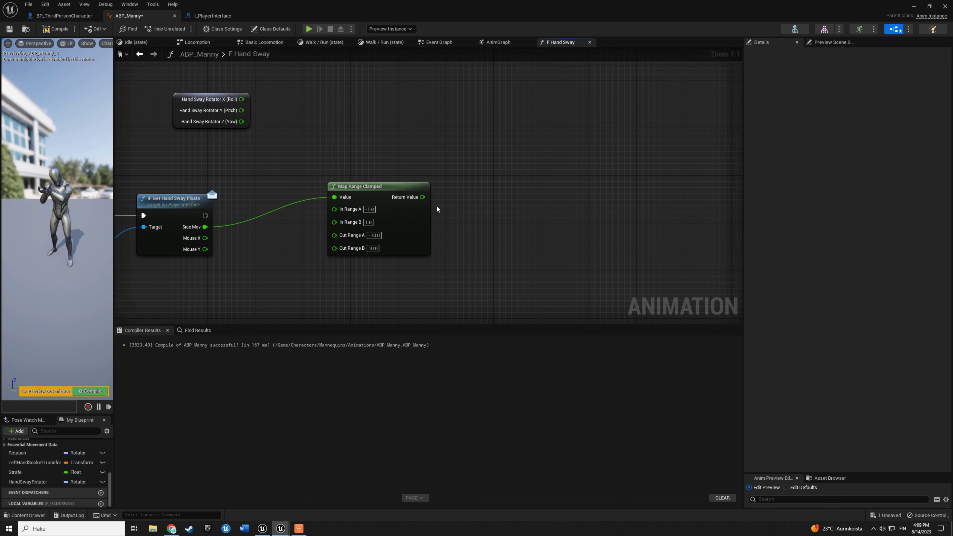
pyautogui.moveTo(423, 197); pyautogui.dragTo(482, 200)
# - Add an FInterp To with the mapped value as Target and the rotator's Pitch as Current
pyautogui.write('fi')
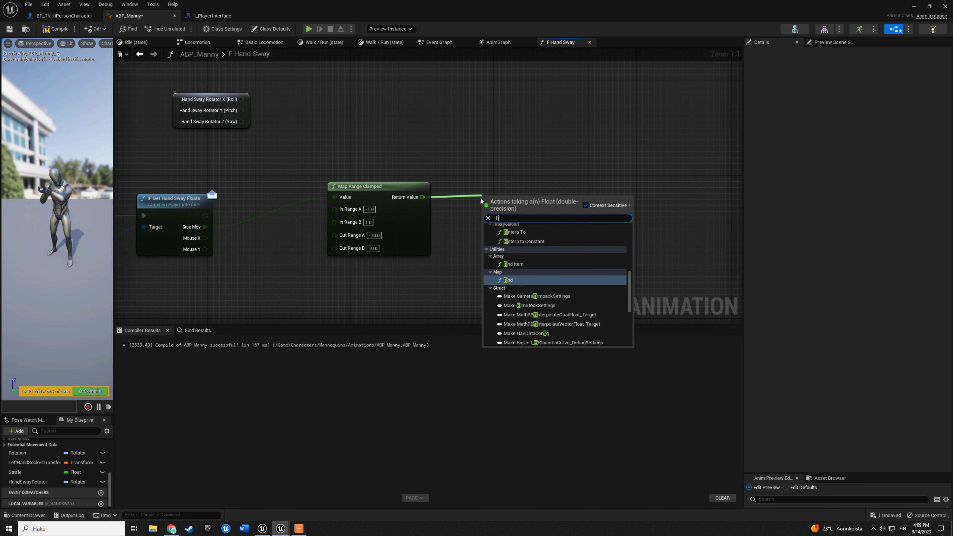
pyautogui.write('nter')
pyautogui.press('Return')
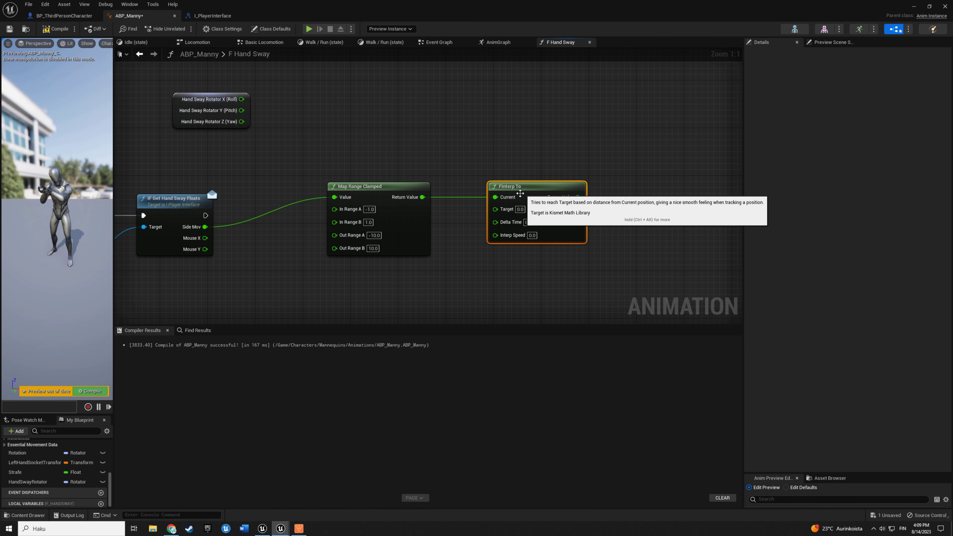
pyautogui.moveTo(465, 163); pyautogui.dragTo(433, 164, button='right')
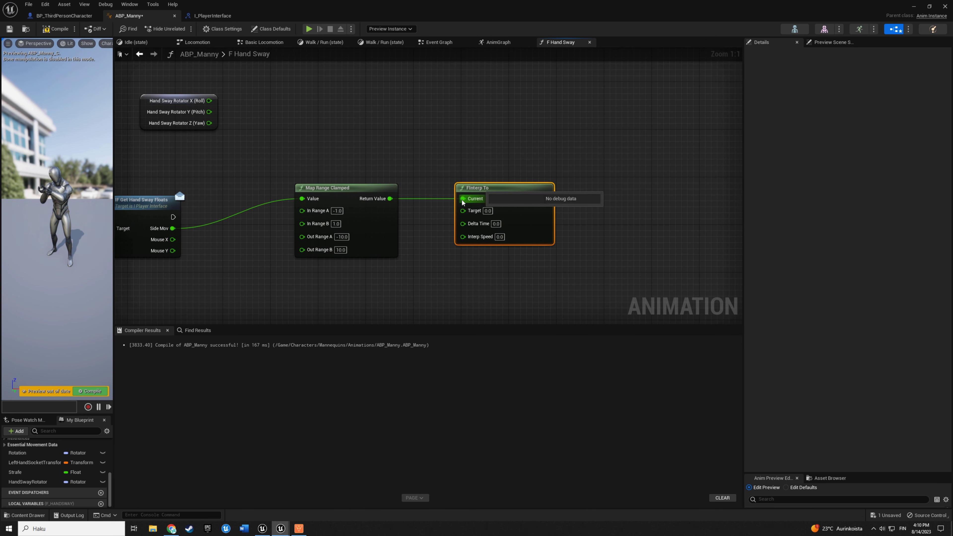
pyautogui.keyDown('ctrl'); pyautogui.moveTo(463, 198); pyautogui.dragTo(463, 211); pyautogui.keyUp('ctrl')
pyautogui.moveTo(216, 110); pyautogui.dragTo(390, 118)
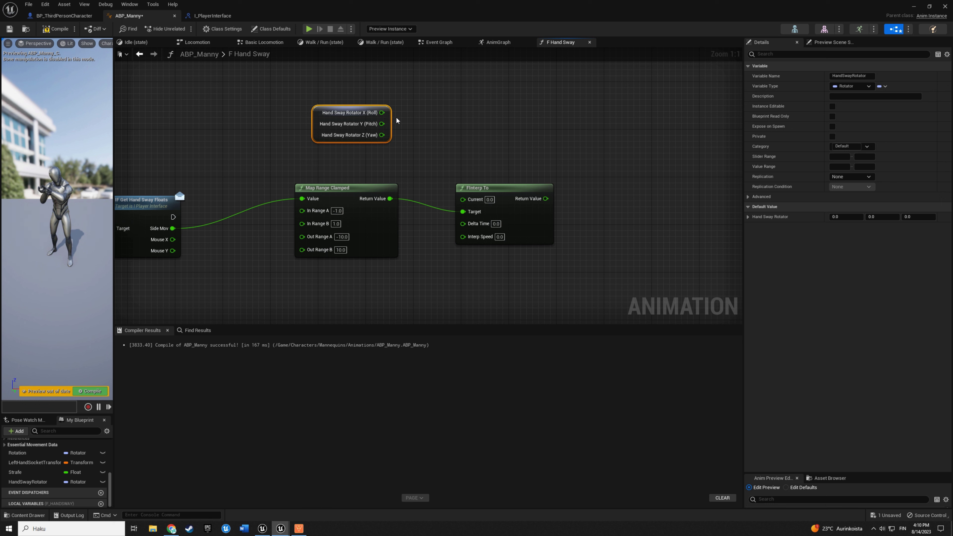
pyautogui.moveTo(388, 123); pyautogui.dragTo(465, 203)
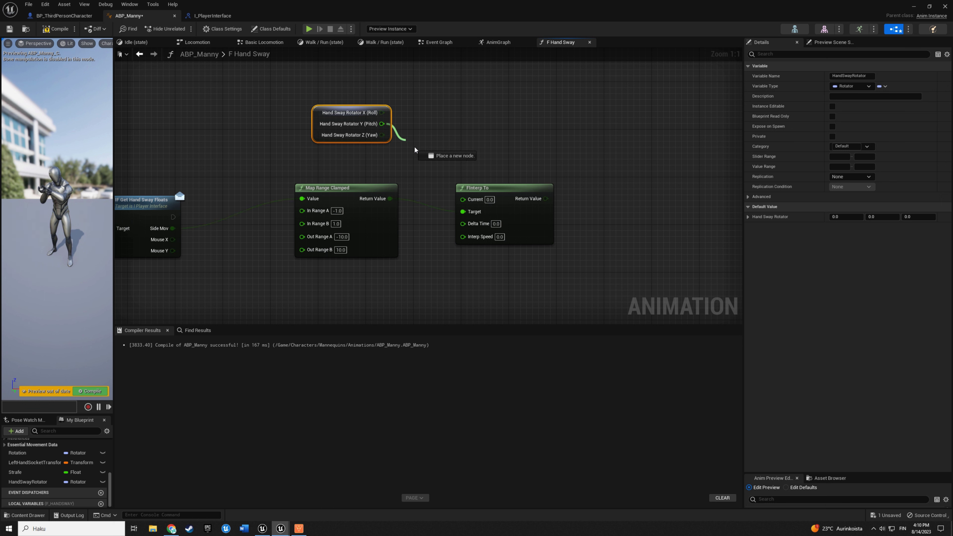
pyautogui.click(522, 157)
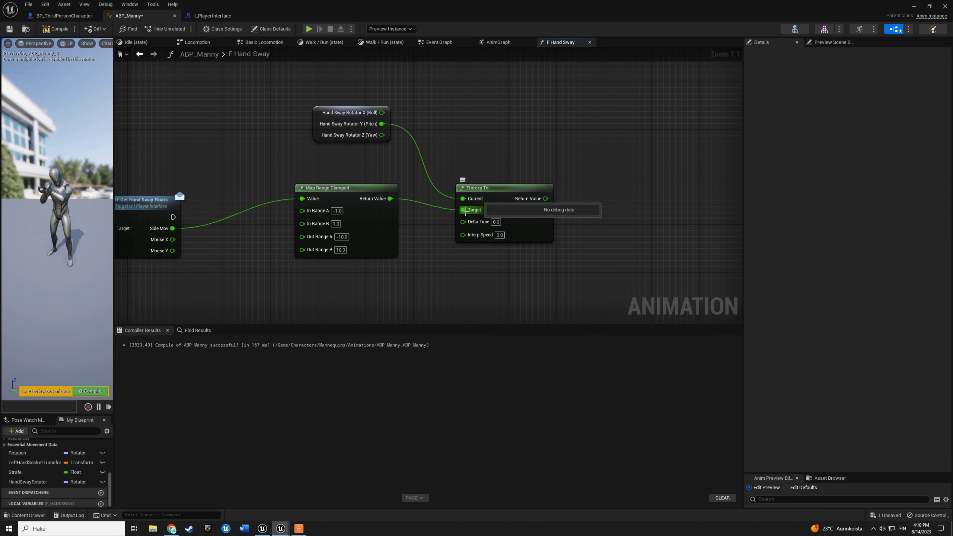
# - Set the FInterp To Interp Speed to 5.0
pyautogui.moveTo(495, 272); pyautogui.dragTo(493, 242, button='right')
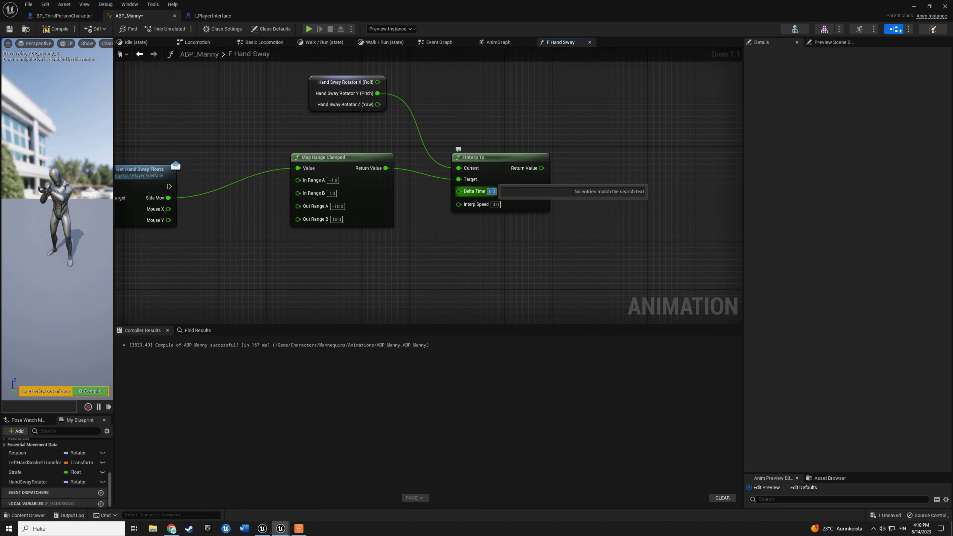
pyautogui.press('Tab')
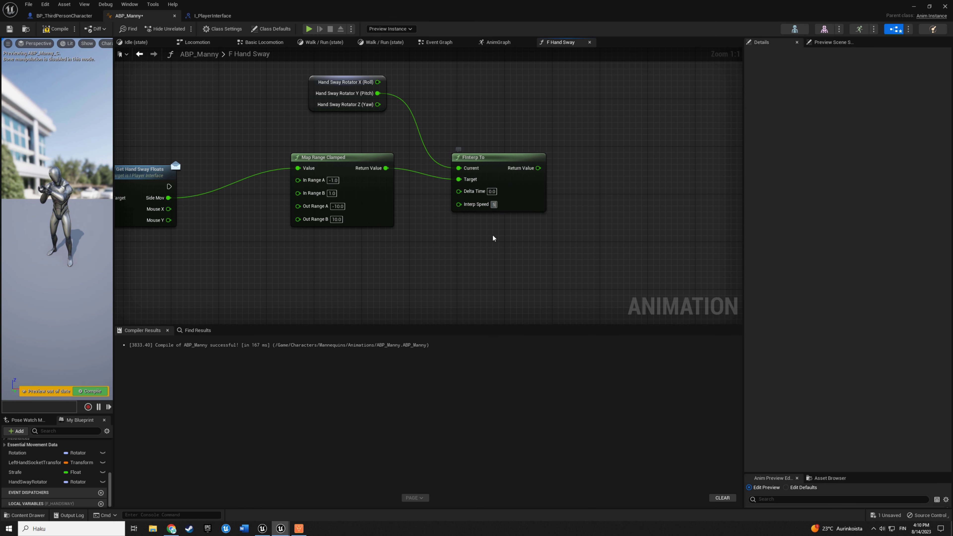
pyautogui.write('5')
pyautogui.press('Return')
# - Feed Delta Time from a Get Delta Seconds node placed under Map Range Clamped
pyautogui.moveTo(465, 196); pyautogui.dragTo(384, 249)
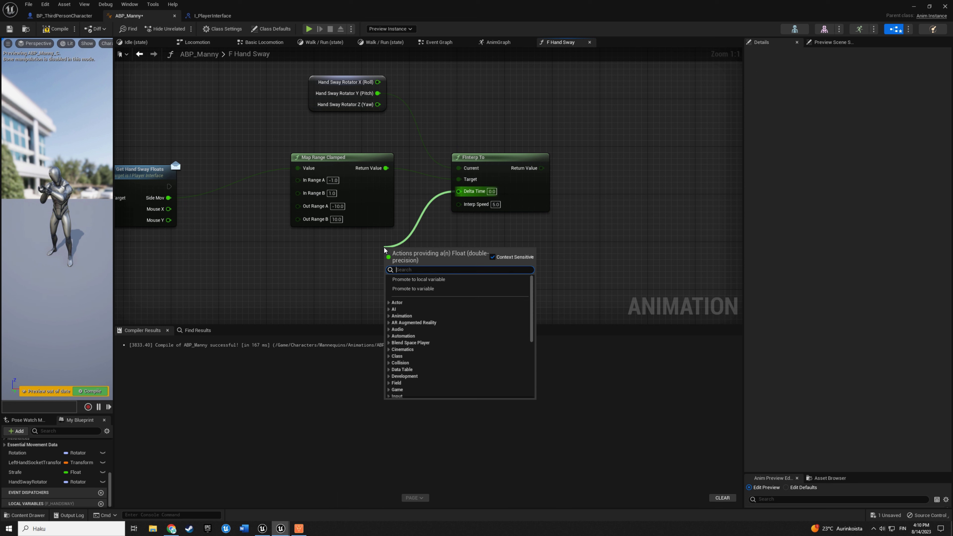
pyautogui.write('get delta')
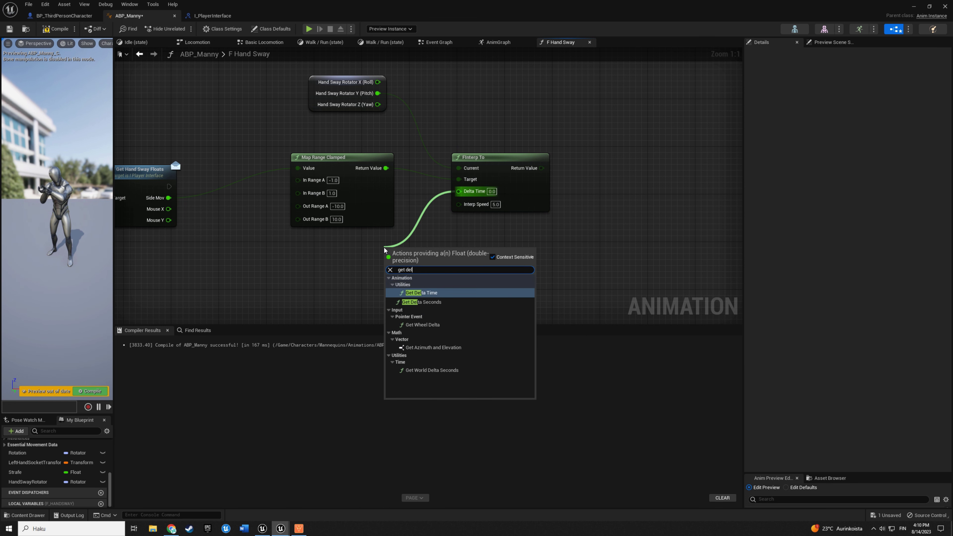
pyautogui.click(422, 302)
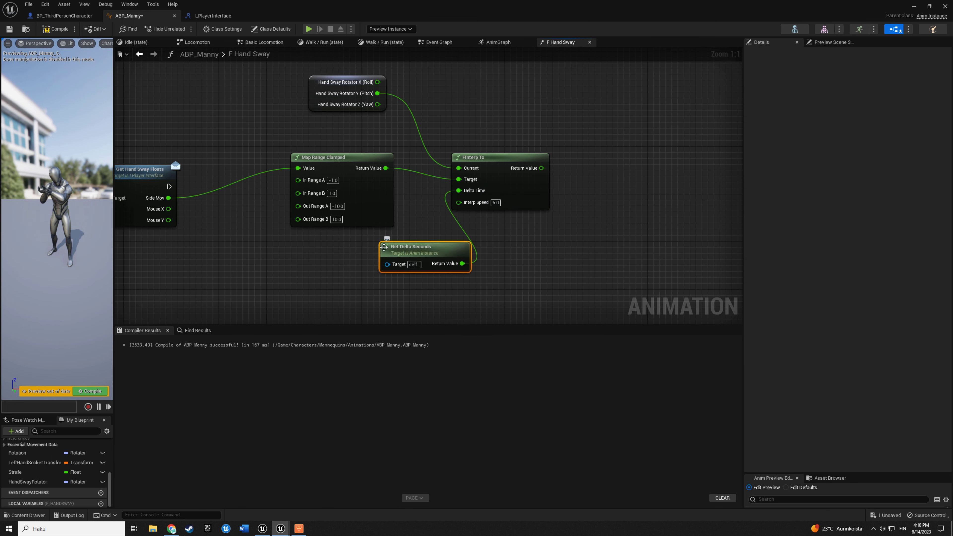
pyautogui.moveTo(422, 255); pyautogui.dragTo(346, 251)
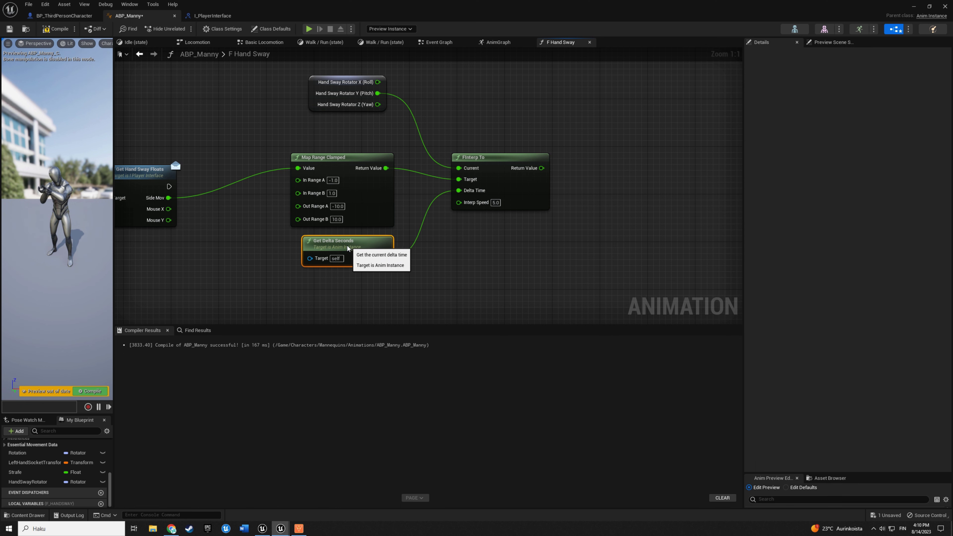
pyautogui.click(492, 260)
pyautogui.scroll(-1, 485, 268)
pyautogui.scroll(-1, 511, 229)
# - Duplicate the rotator, map range, interp and delta nodes twice below the original chain
pyautogui.moveTo(442, 101); pyautogui.dragTo(450, 127)
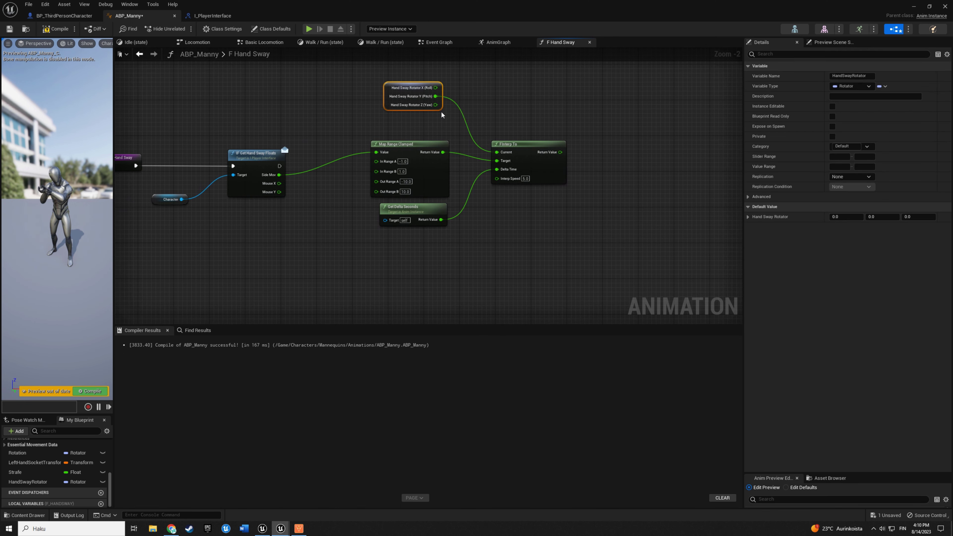
pyautogui.moveTo(491, 127); pyautogui.dragTo(369, 229)
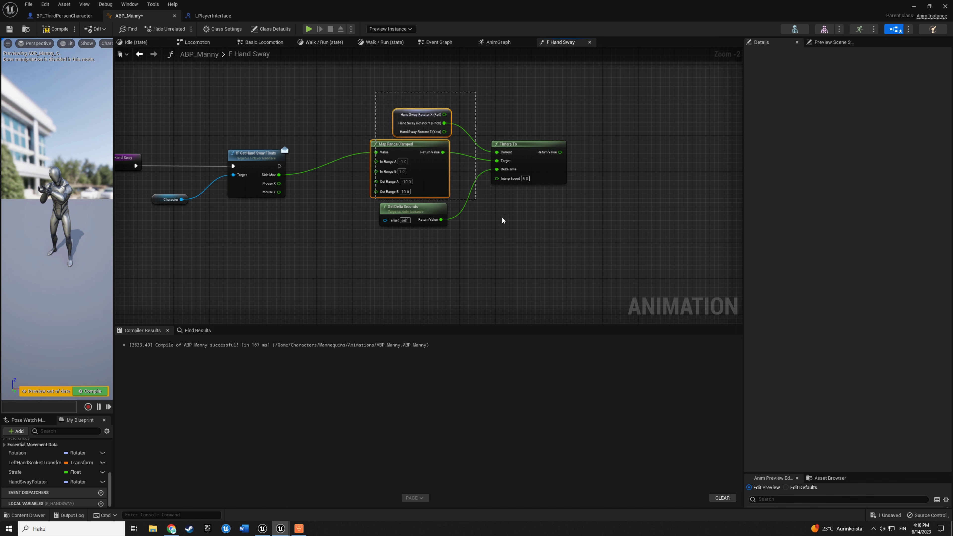
pyautogui.moveTo(545, 164)
pyautogui.mouseDown()
pyautogui.moveTo(535, 200)
pyautogui.moveTo(540, 129)
pyautogui.mouseUp()
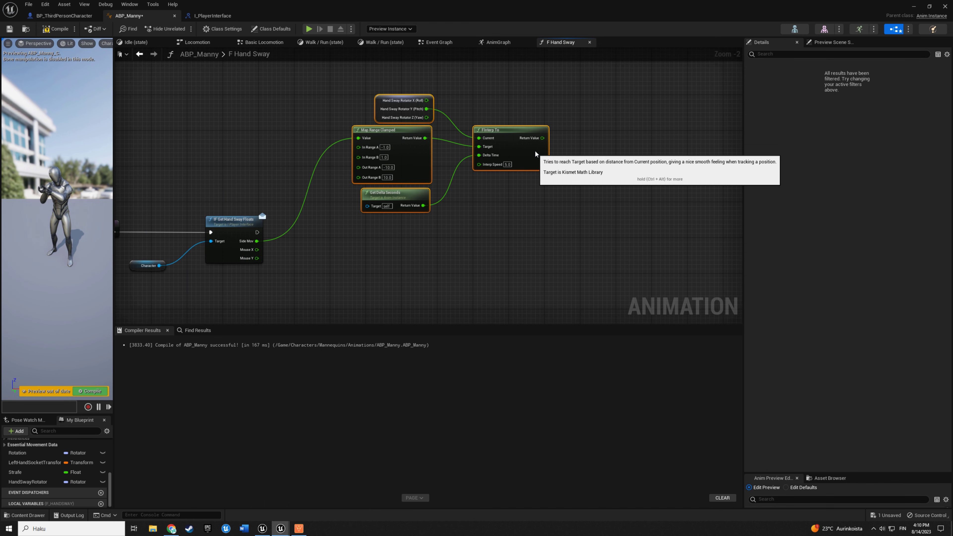
pyautogui.scroll(-2, 495, 239)
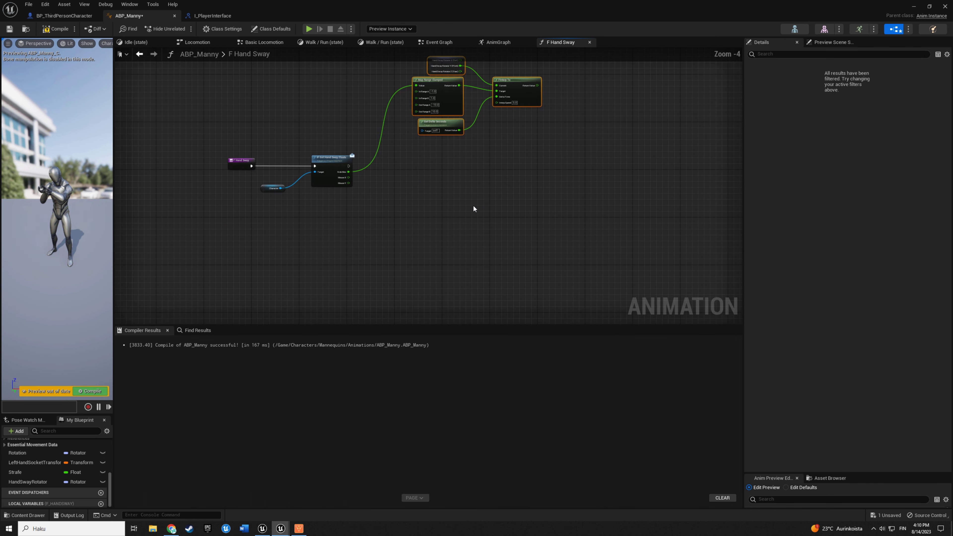
pyautogui.hotkey('ctrl', 'c')
pyautogui.hotkey('ctrl', 'v')
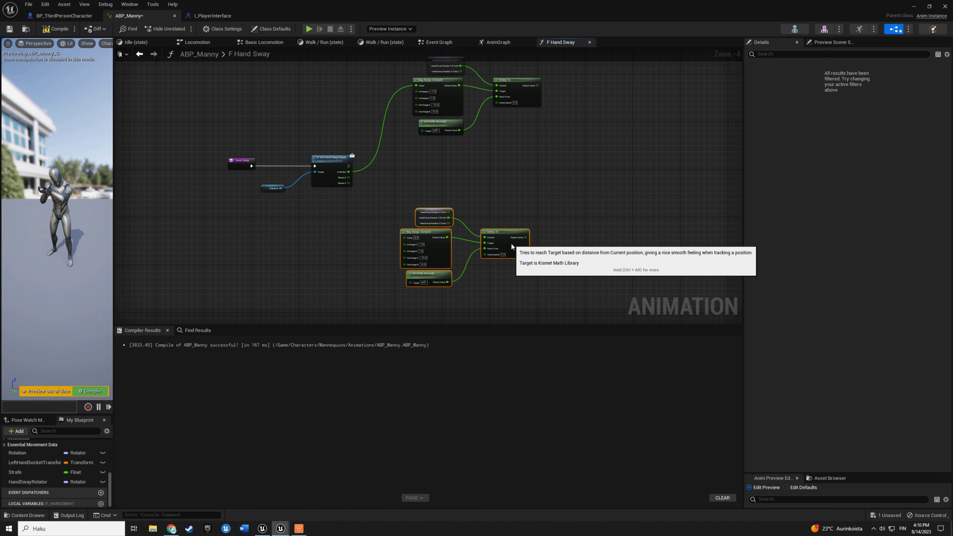
pyautogui.moveTo(511, 243); pyautogui.dragTo(526, 156, button='right')
pyautogui.hotkey('ctrl', 'v')
pyautogui.moveTo(524, 251); pyautogui.dragTo(513, 233)
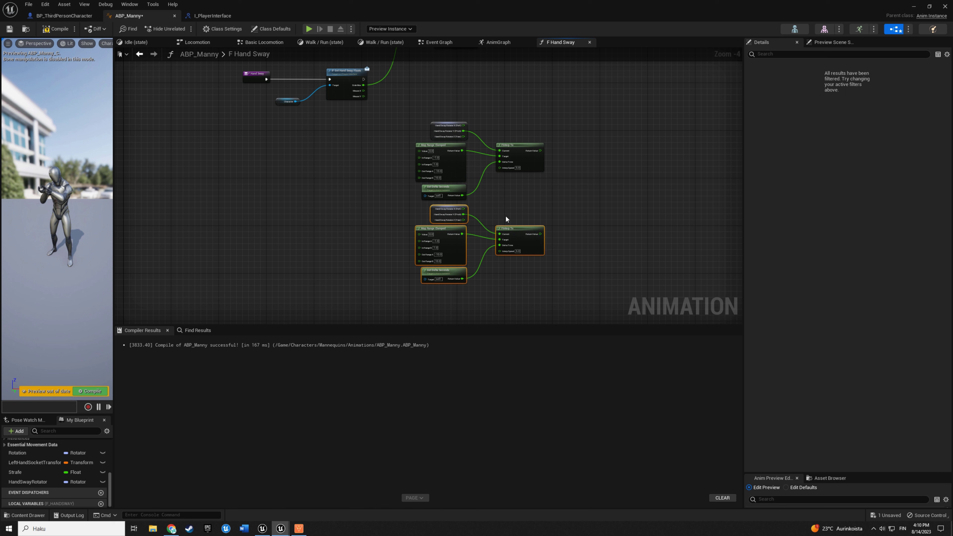
pyautogui.click(499, 196)
# - Set In Range A to 1.0
pyautogui.scroll(2, 502, 192)
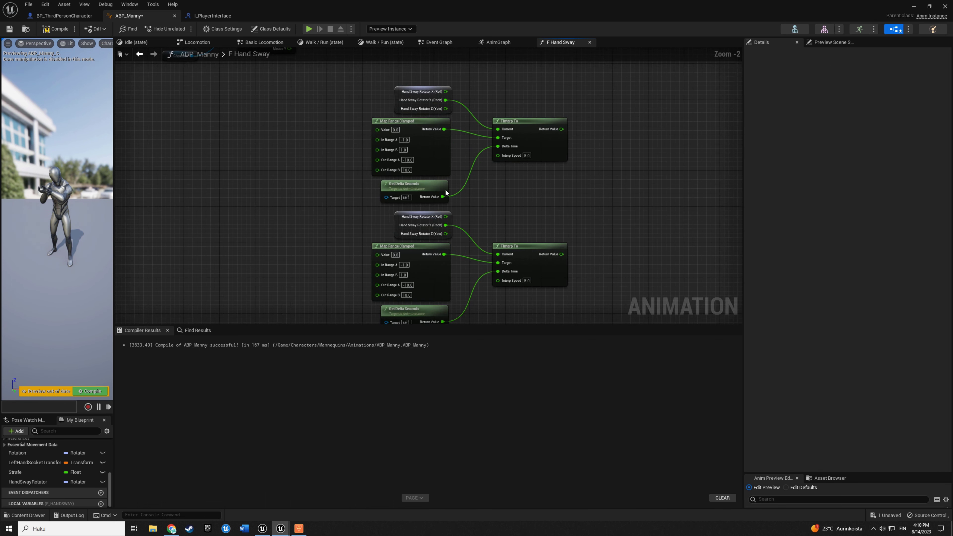
pyautogui.write('1')
pyautogui.click(403, 149)
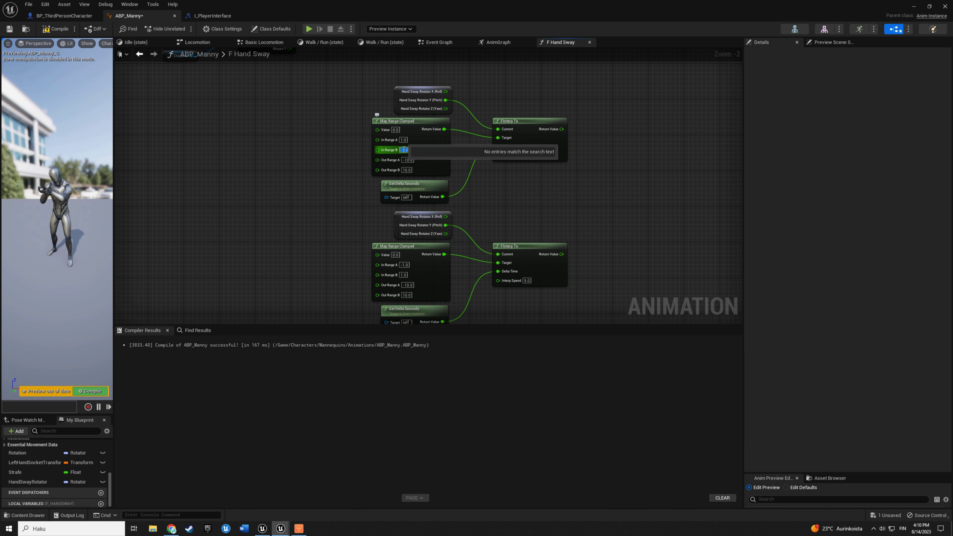
pyautogui.click(294, 182)
# - Wire Mouse X and Mouse Y into the copied Map Range Clamped Value pins
pyautogui.scroll(-1, 306, 153)
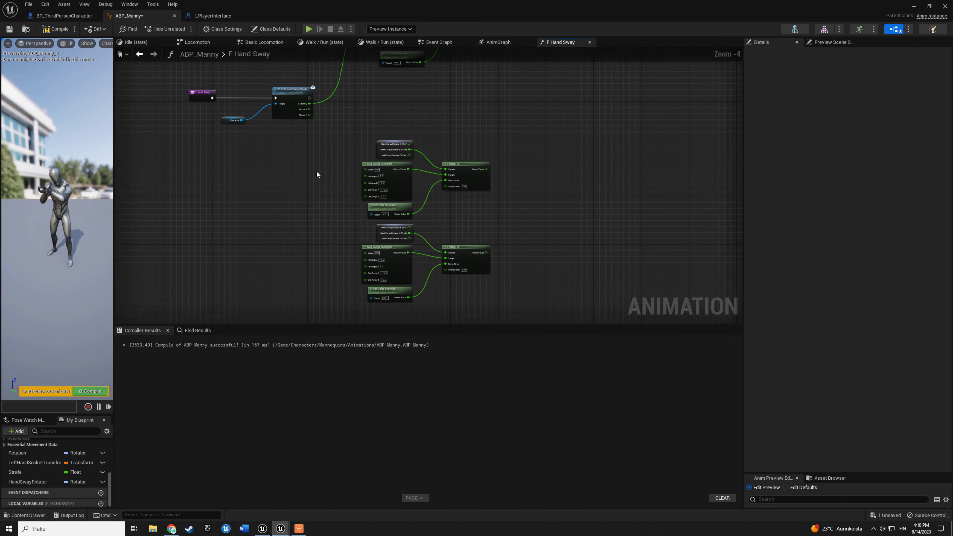
pyautogui.moveTo(316, 171)
pyautogui.mouseDown(button='right')
pyautogui.moveTo(317, 160)
pyautogui.moveTo(322, 171)
pyautogui.mouseUp(button='right')
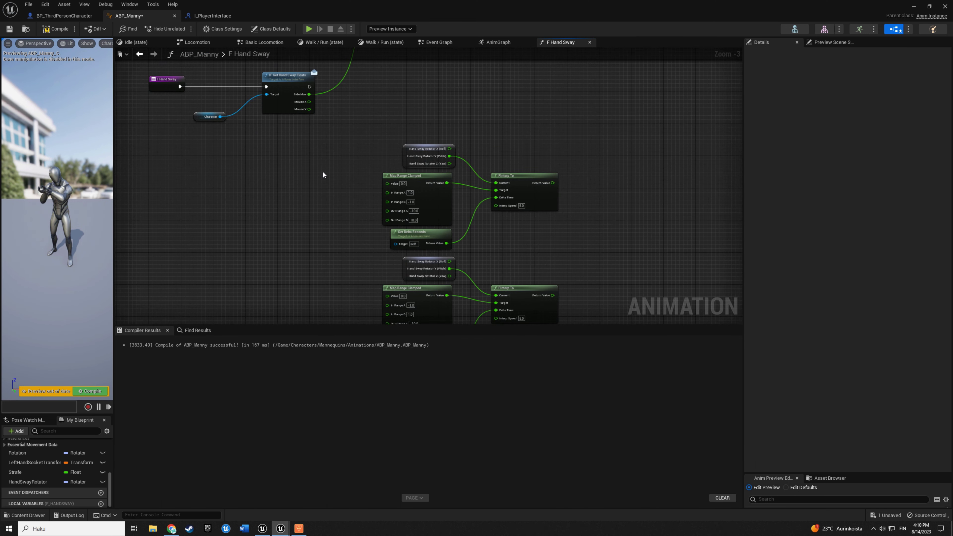
pyautogui.moveTo(310, 102); pyautogui.dragTo(388, 299)
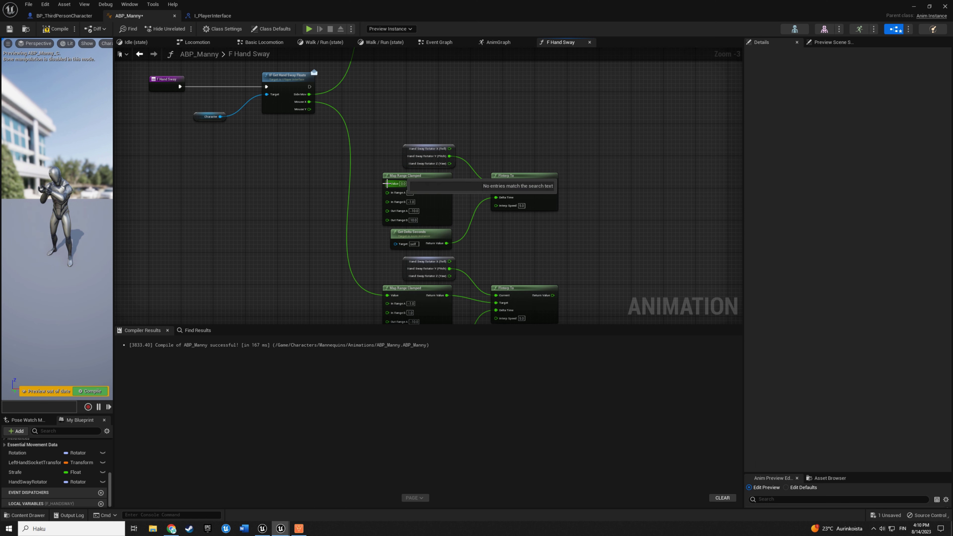
pyautogui.moveTo(387, 183); pyautogui.dragTo(310, 110)
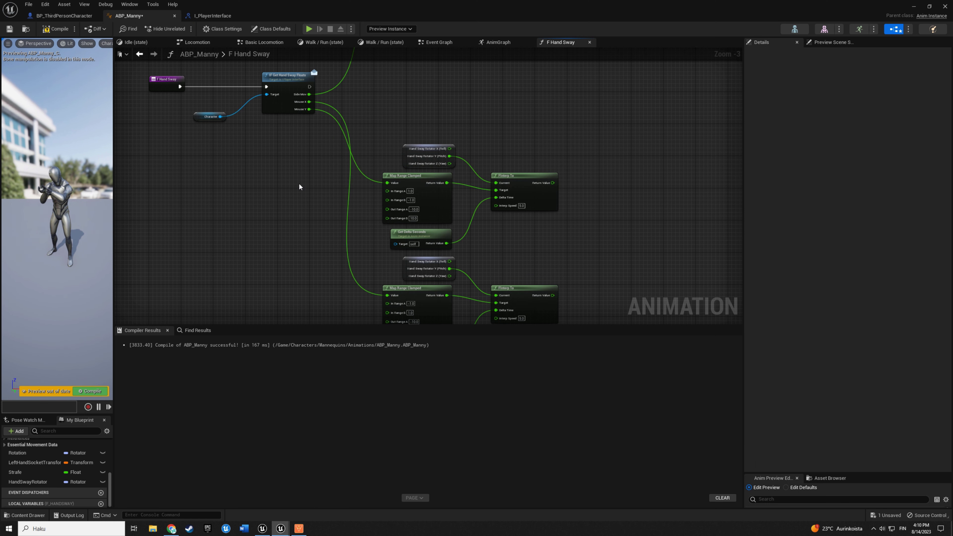
# - Rewire the copied FInterp To Current inputs to Roll and Yaw
pyautogui.moveTo(410, 134); pyautogui.dragTo(399, 154, button='right')
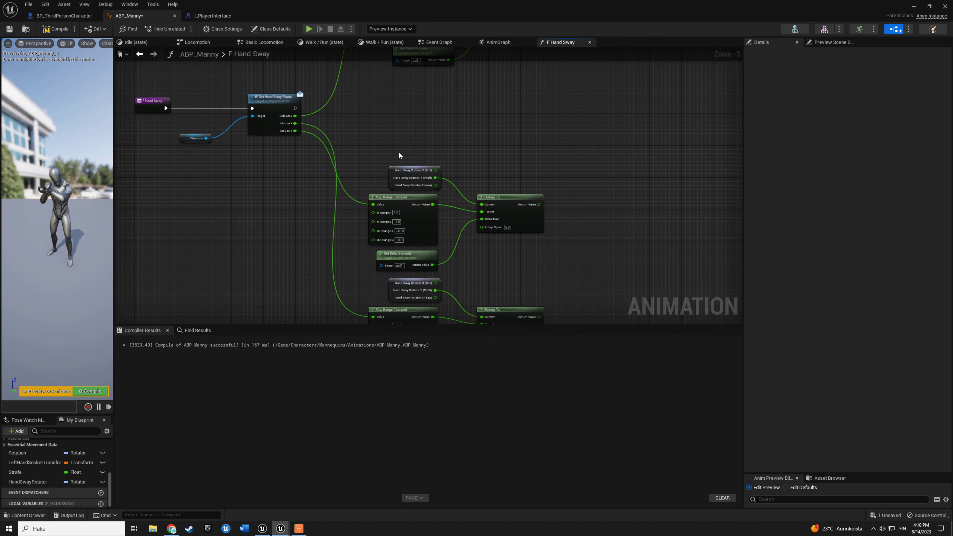
pyautogui.keyDown('ctrl'); pyautogui.moveTo(436, 178); pyautogui.dragTo(435, 171); pyautogui.keyUp('ctrl')
pyautogui.moveTo(554, 258); pyautogui.dragTo(548, 183, button='right')
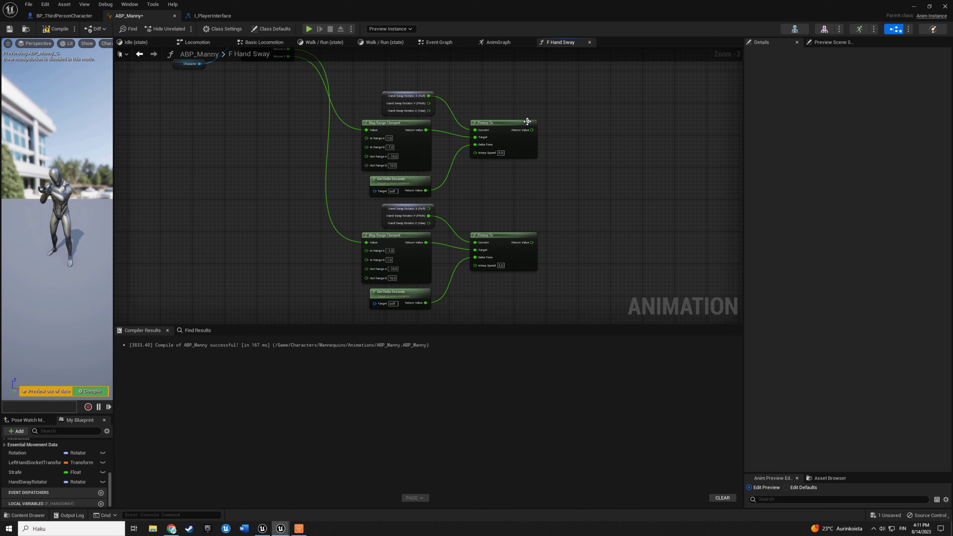
pyautogui.keyDown('ctrl'); pyautogui.moveTo(429, 215); pyautogui.dragTo(429, 223); pyautogui.keyUp('ctrl')
pyautogui.moveTo(547, 184); pyautogui.dragTo(545, 220, button='right')
pyautogui.scroll(-1, 545, 220)
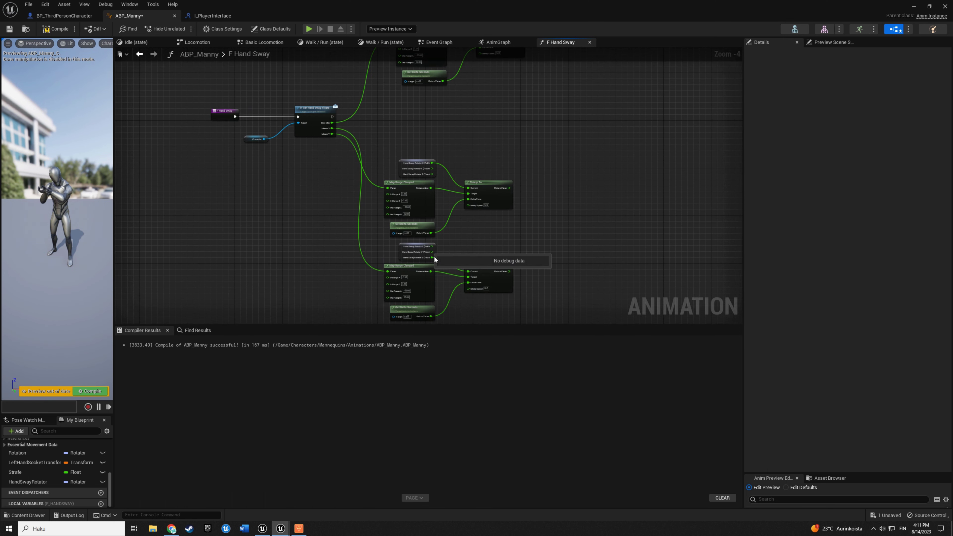
pyautogui.scroll(-1, 607, 250)
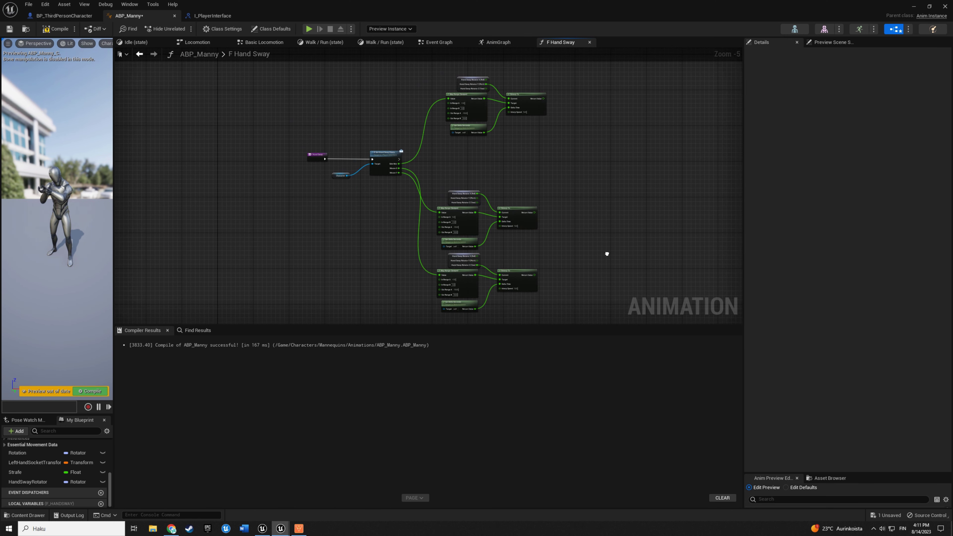
pyautogui.moveTo(607, 254); pyautogui.dragTo(562, 242, button='right')
pyautogui.scroll(1, 553, 255)
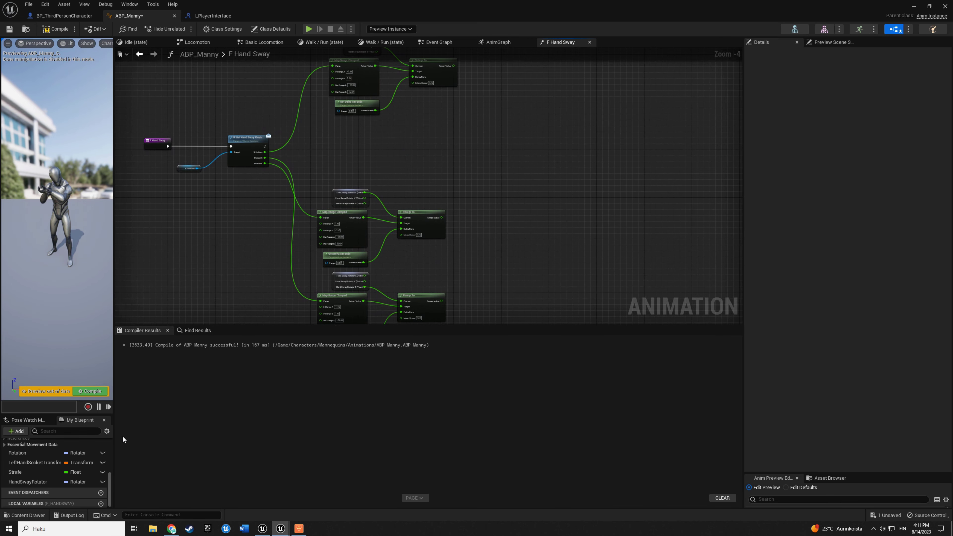
pyautogui.click(31, 482)
# - Place a Set HandSwayRotator after Get Hand Sway Floats and split its rotator input
pyautogui.keyDown('alt'); pyautogui.moveTo(31, 484); pyautogui.dragTo(510, 142); pyautogui.keyUp('alt')
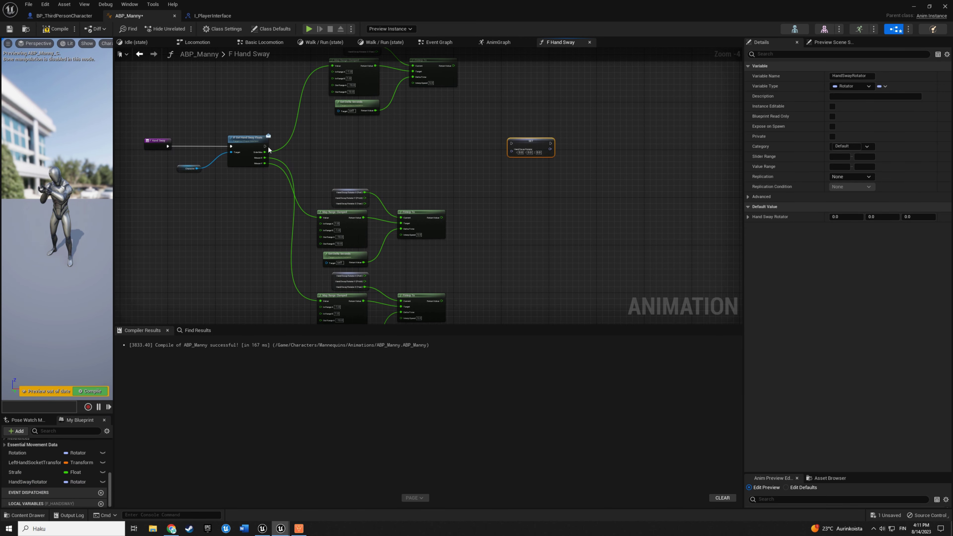
pyautogui.moveTo(265, 146); pyautogui.dragTo(584, 150)
pyautogui.rightClick(559, 154)
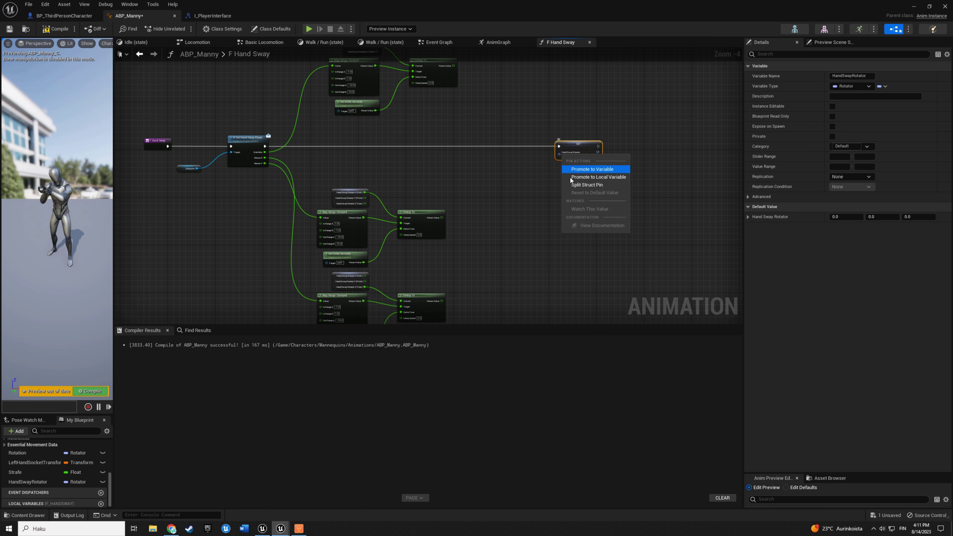
pyautogui.click(575, 185)
pyautogui.click(551, 210)
pyautogui.moveTo(521, 184); pyautogui.dragTo(512, 206, button='right')
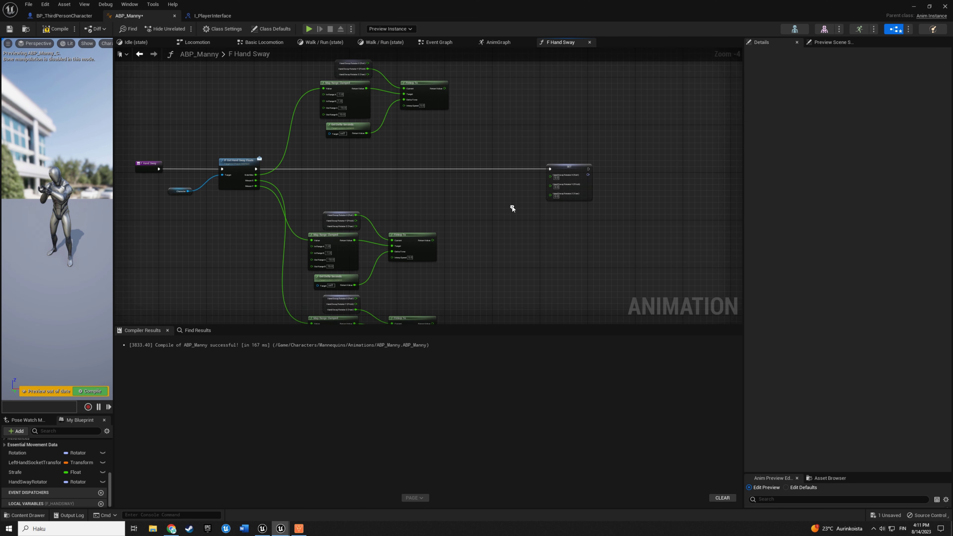
pyautogui.moveTo(528, 148); pyautogui.dragTo(526, 167, button='right')
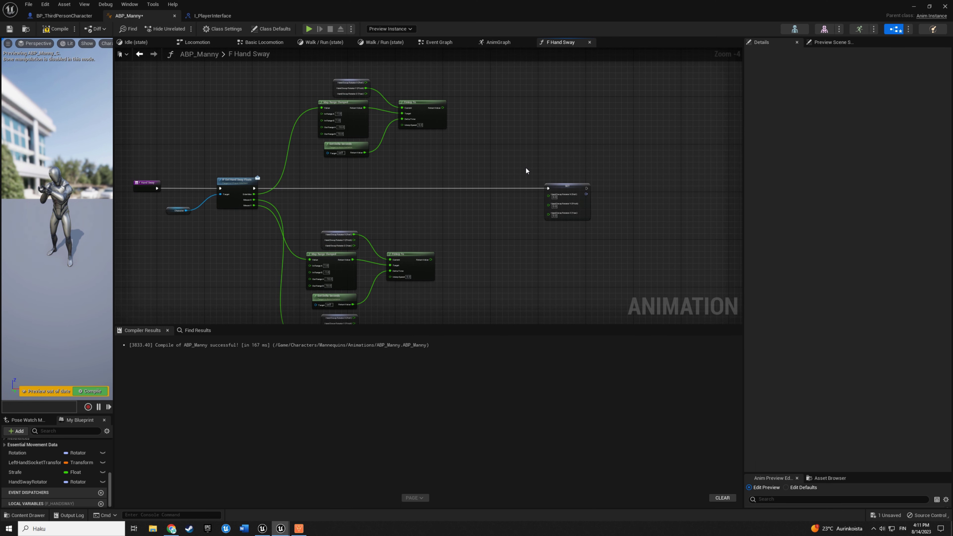
pyautogui.scroll(1, 462, 139)
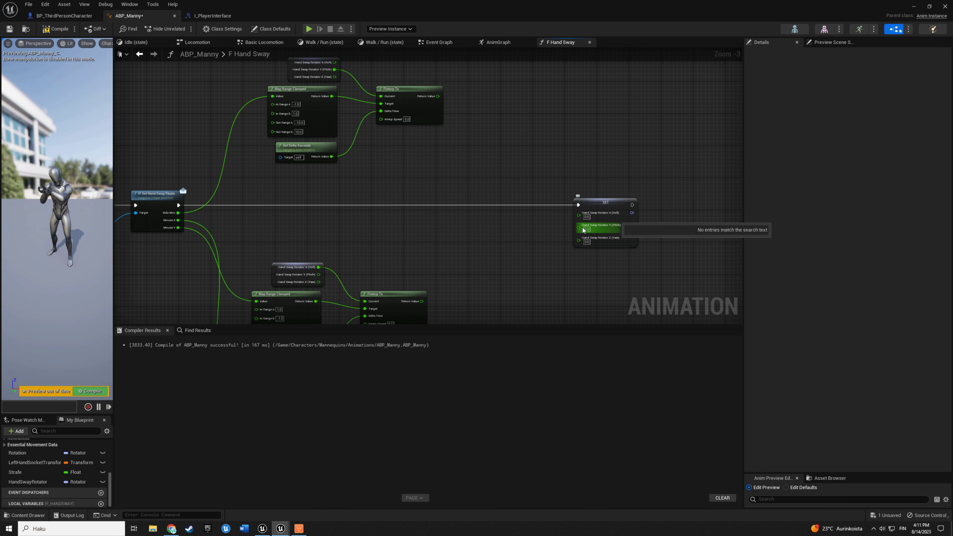
# - Feed the FInterp To results into the Set node's rotation components
pyautogui.moveTo(579, 225); pyautogui.dragTo(438, 96)
pyautogui.moveTo(447, 259); pyautogui.dragTo(438, 201, button='right')
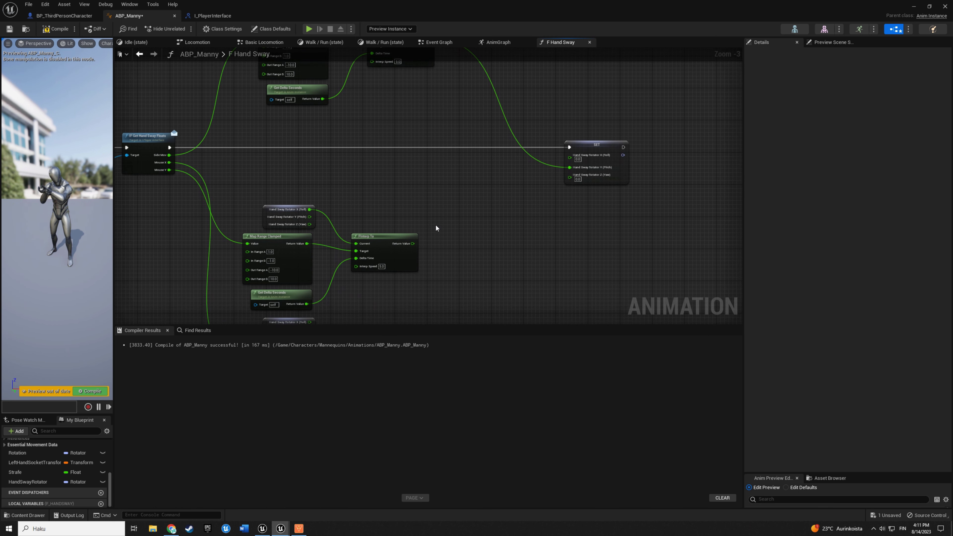
pyautogui.moveTo(413, 244)
pyautogui.mouseDown()
pyautogui.moveTo(576, 160)
pyautogui.moveTo(426, 267)
pyautogui.moveTo(413, 261)
pyautogui.mouseUp()
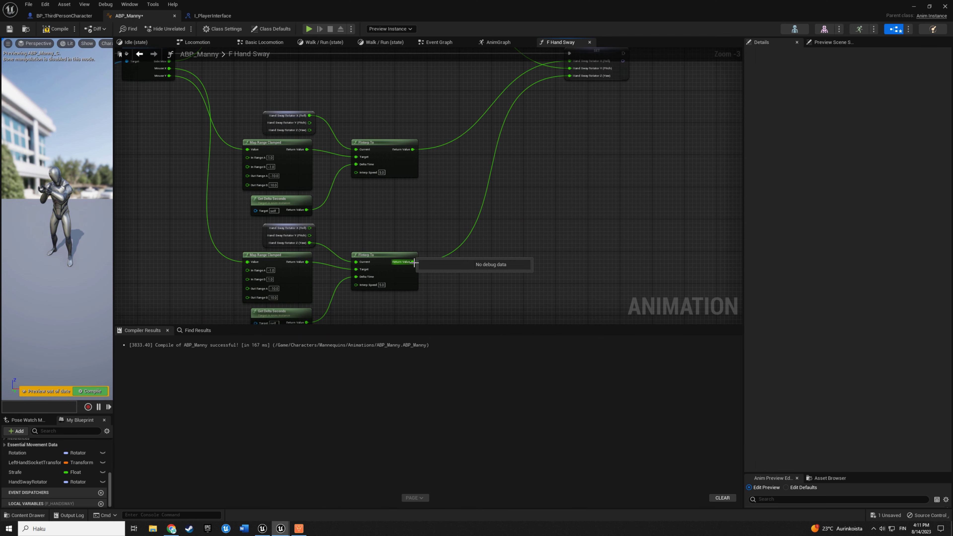
pyautogui.scroll(-2, 533, 181)
# - Box-select the side movement nodes and wrap them in a 'side movement' comment
pyautogui.moveTo(535, 187); pyautogui.dragTo(537, 261, button='right')
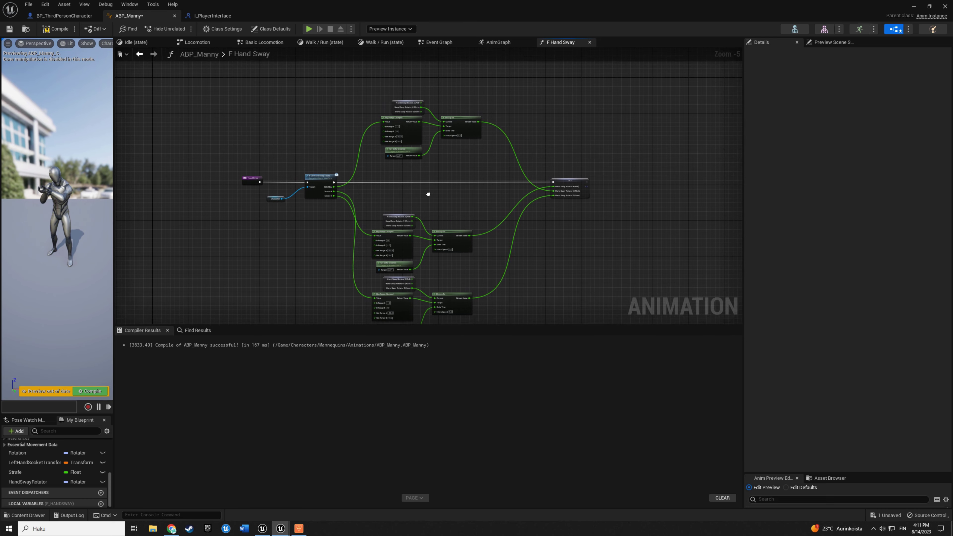
pyautogui.moveTo(386, 100); pyautogui.dragTo(490, 166)
pyautogui.write('ca')
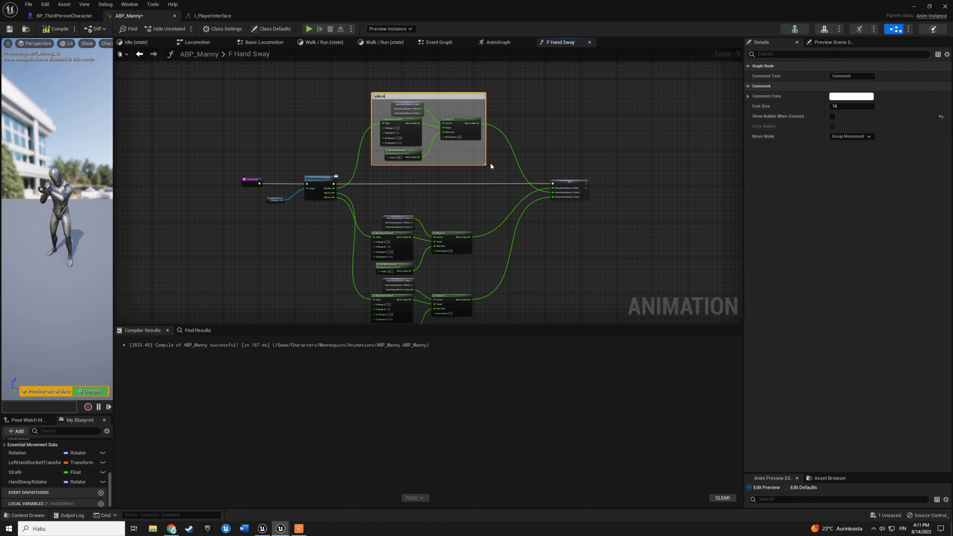
pyautogui.write('ovement')
# - Finish the 'side movement' comment and wrap the Mouse X/Y chains in a 'mouse sway' comment
pyautogui.press('Return')
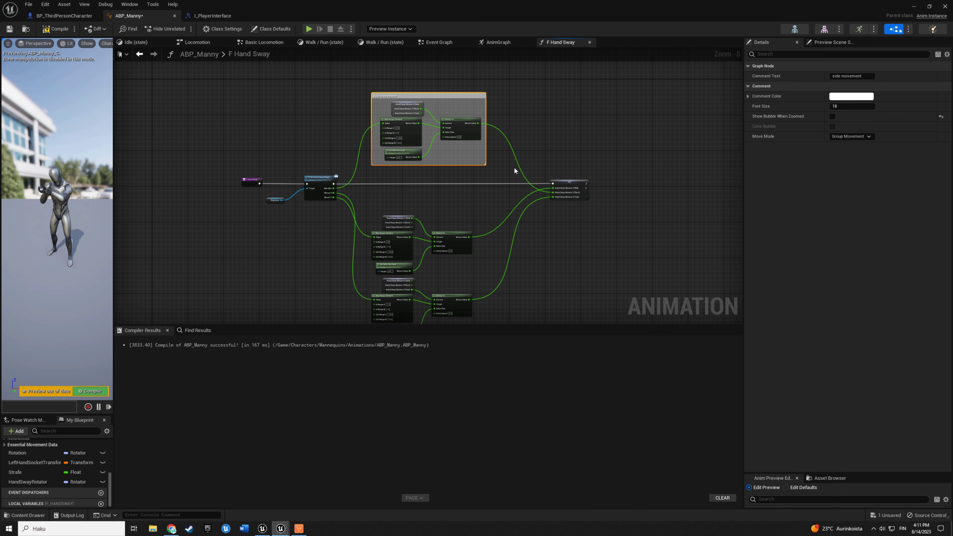
pyautogui.click(515, 171)
pyautogui.moveTo(515, 171); pyautogui.dragTo(500, 136, button='right')
pyautogui.moveTo(388, 168); pyautogui.dragTo(518, 294)
pyautogui.press('c')
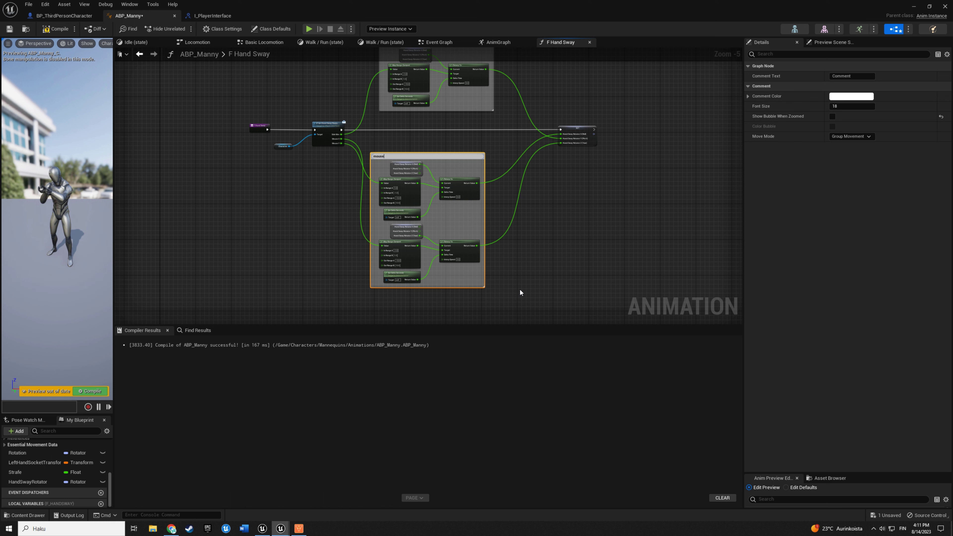
pyautogui.click(571, 248)
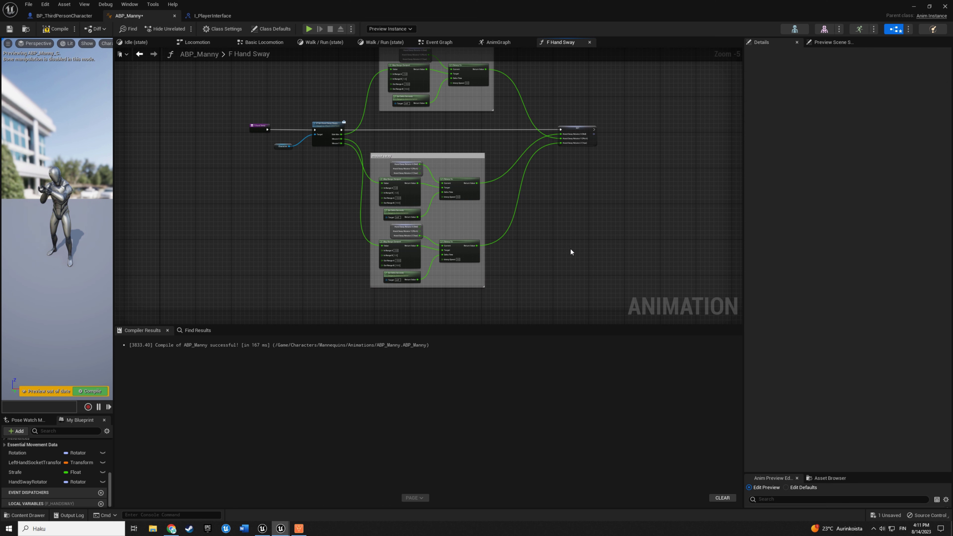
pyautogui.moveTo(597, 196); pyautogui.dragTo(586, 214, button='right')
pyautogui.scroll(1, 457, 169)
pyautogui.moveTo(457, 169); pyautogui.dragTo(451, 216, button='right')
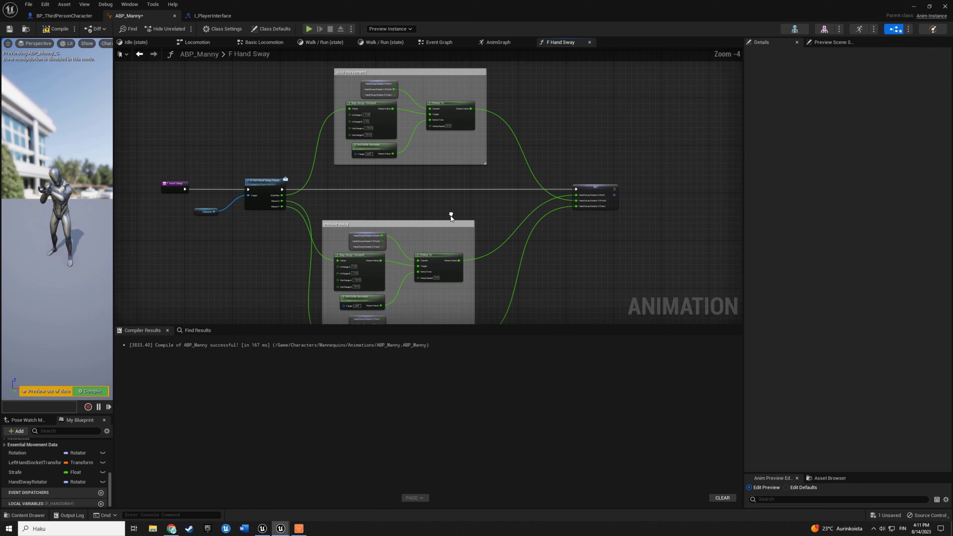
# - Compile and save ABP_Manny, then check the Interp Speed value of 5.0
pyautogui.click(52, 29)
pyautogui.click(10, 32)
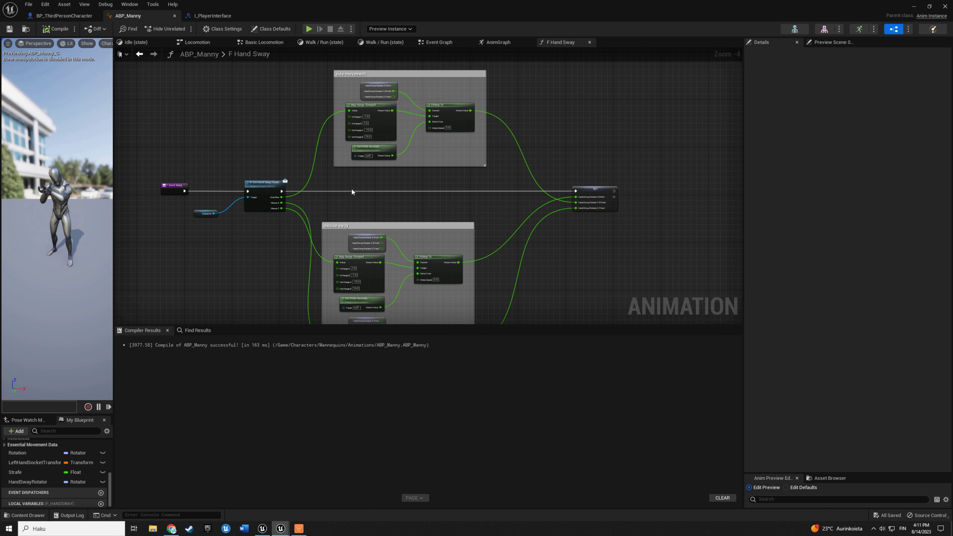
pyautogui.moveTo(373, 209); pyautogui.dragTo(453, 186, button='right')
pyautogui.scroll(2, 453, 186)
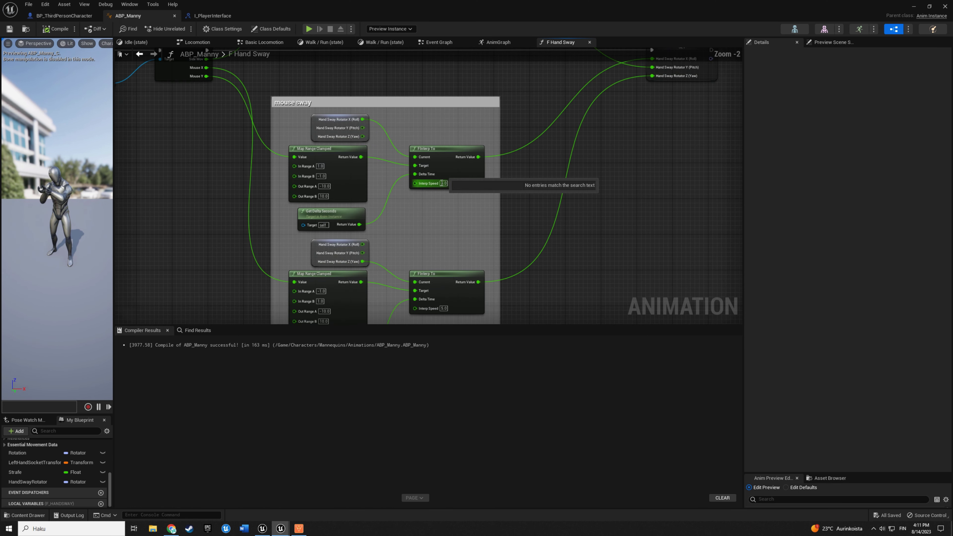
pyautogui.click(443, 183)
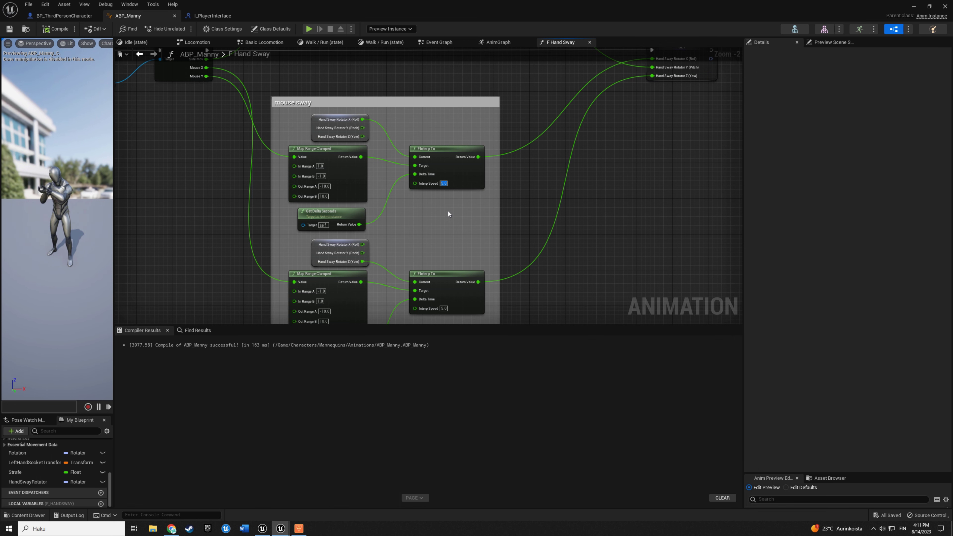
pyautogui.moveTo(448, 211); pyautogui.dragTo(423, 136, button='right')
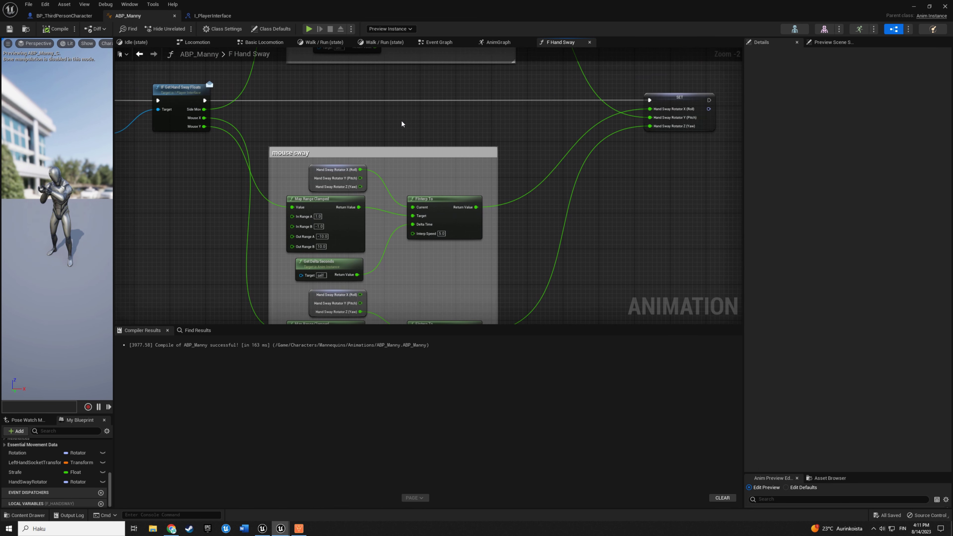
# - In the AnimGraph, add a Transform (Modify) Bone node after Local To Component
pyautogui.click(490, 44)
pyautogui.scroll(-1, 429, 229)
pyautogui.moveTo(515, 249); pyautogui.dragTo(392, 253, button='right')
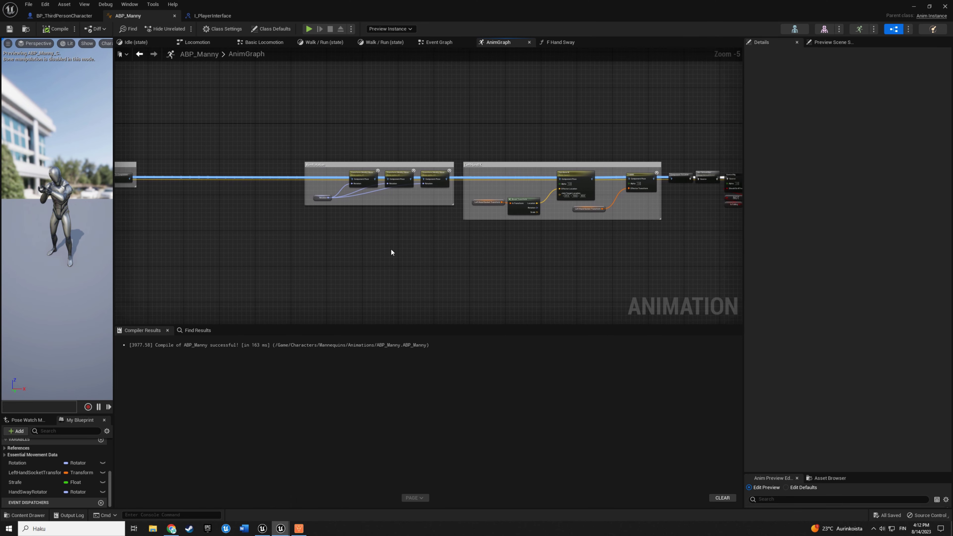
pyautogui.moveTo(564, 242); pyautogui.dragTo(436, 230, button='right')
pyautogui.scroll(3, 521, 239)
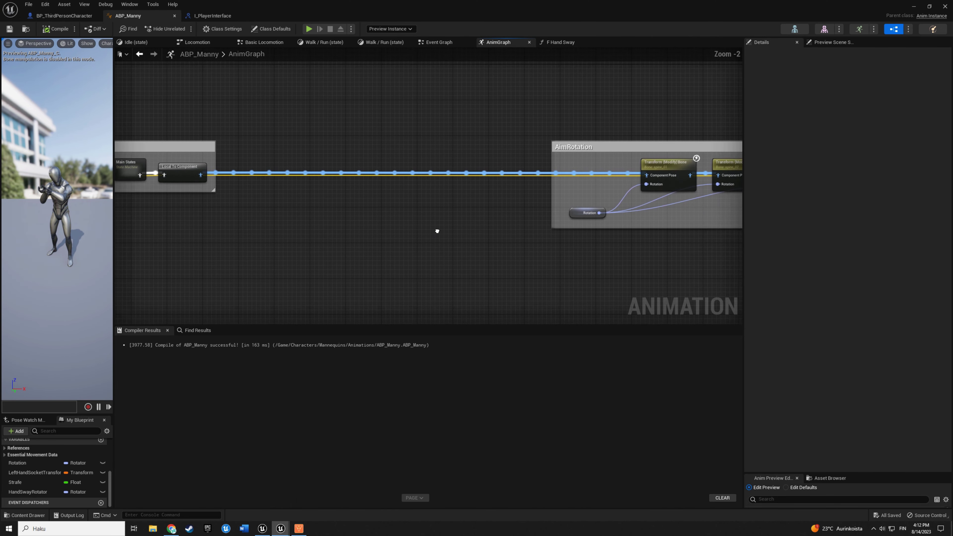
pyautogui.moveTo(313, 182); pyautogui.dragTo(332, 191, button='right')
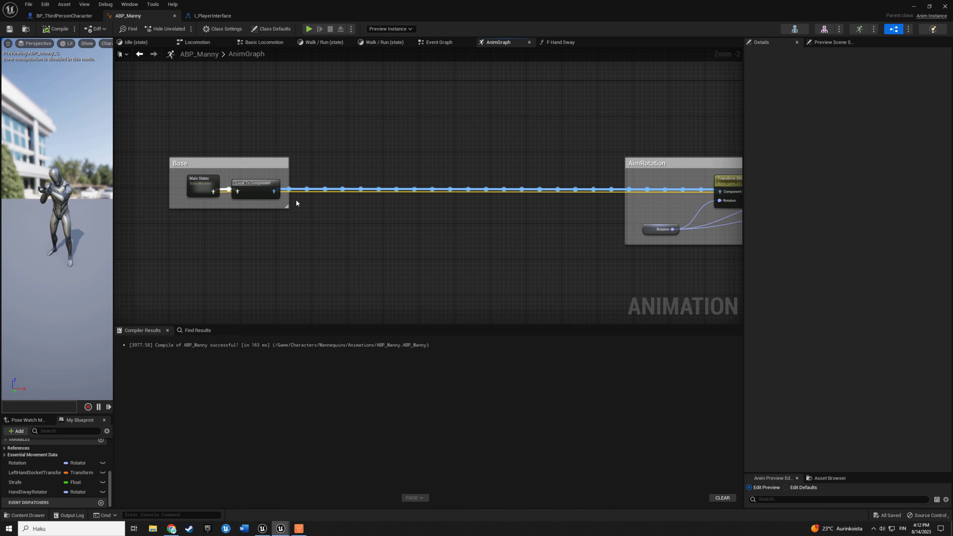
pyautogui.moveTo(274, 191); pyautogui.dragTo(339, 193)
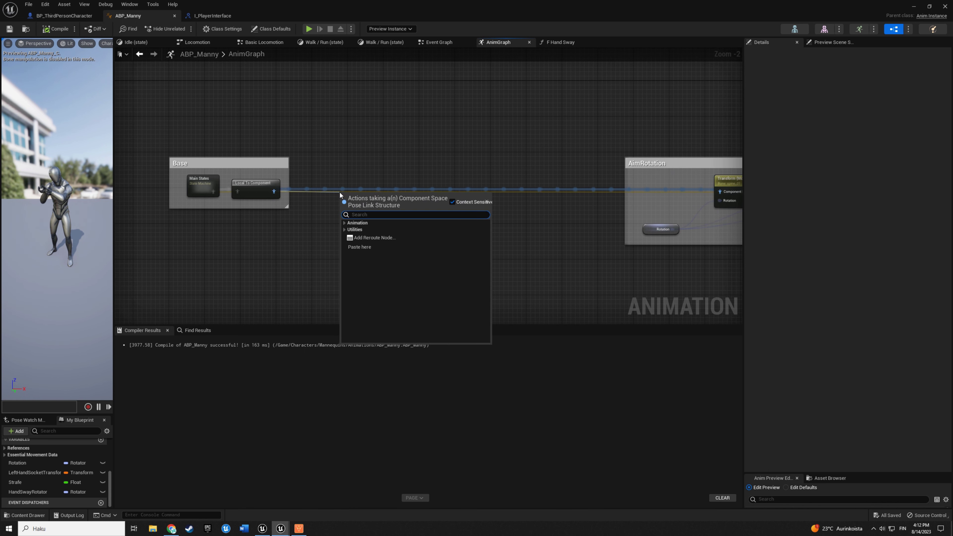
pyautogui.write('transform')
pyautogui.press('Return')
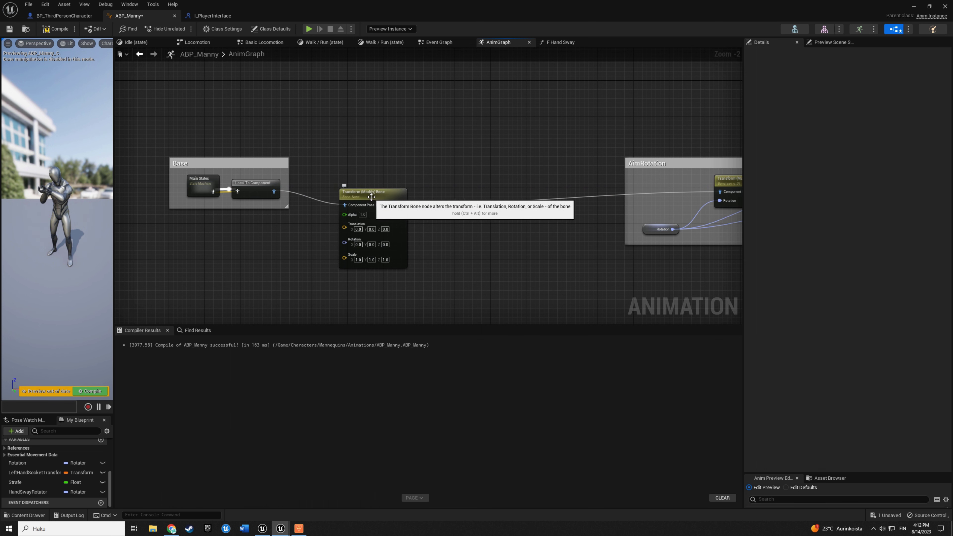
pyautogui.moveTo(371, 197); pyautogui.dragTo(380, 184)
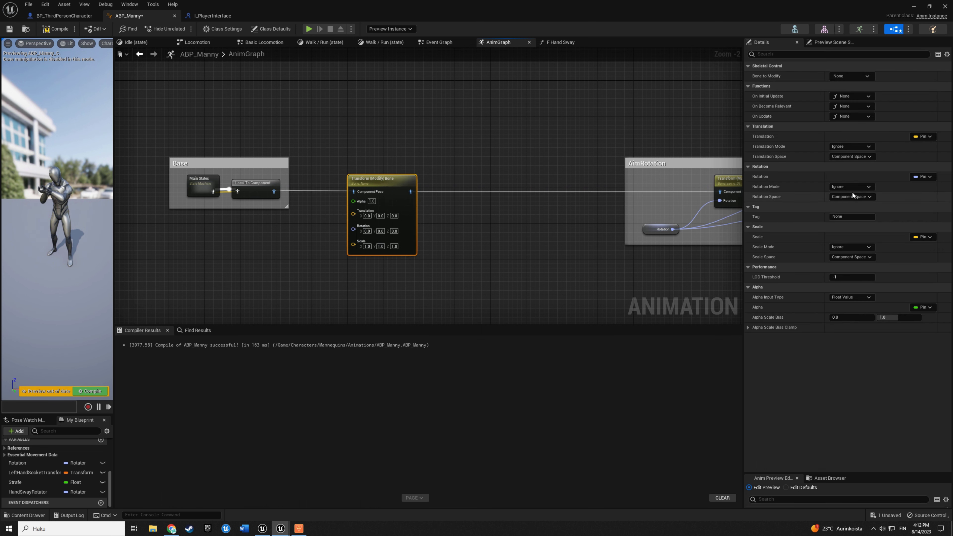
# - Unpin Translation, Scale and Alpha, set rotation mode Add to Existing, and bone hand_r
pyautogui.click(920, 138)
pyautogui.click(902, 156)
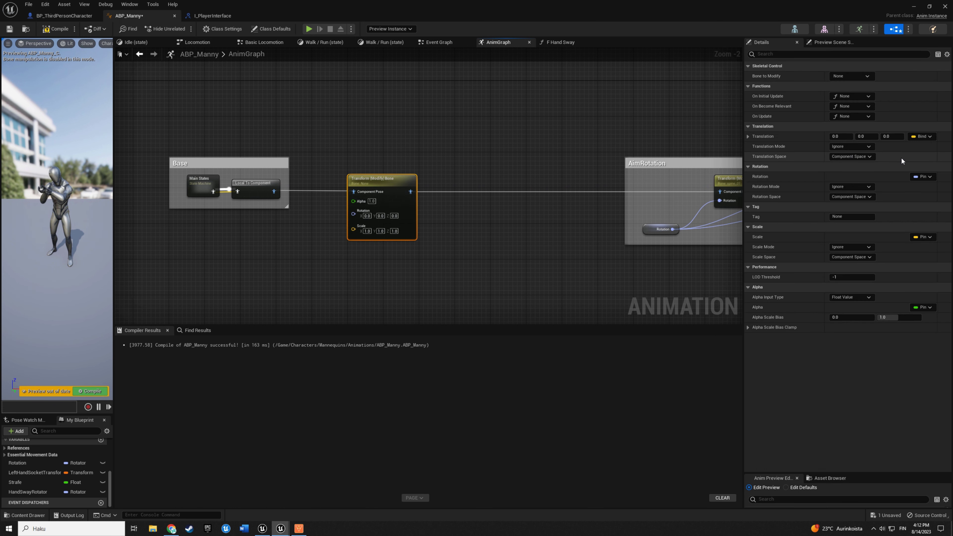
pyautogui.click(919, 238)
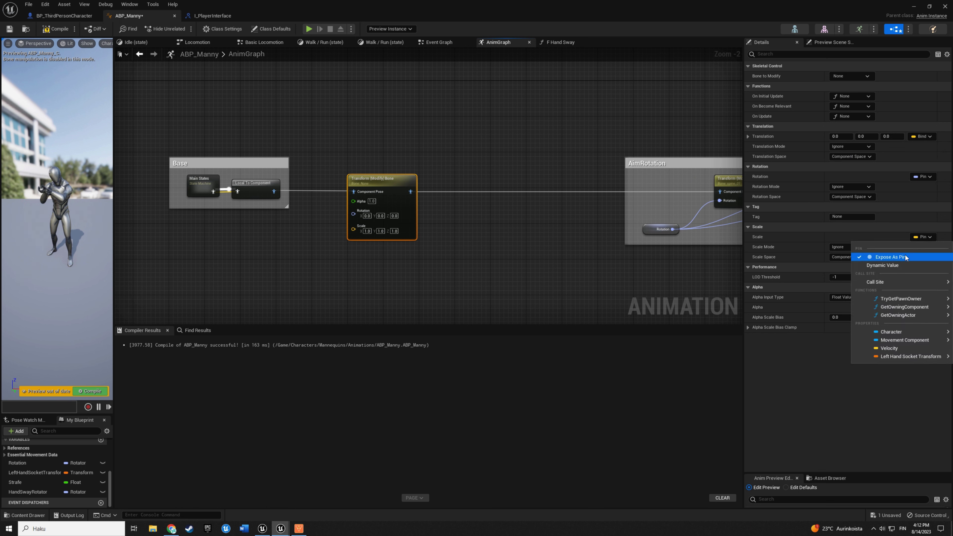
pyautogui.click(906, 257)
pyautogui.click(921, 308)
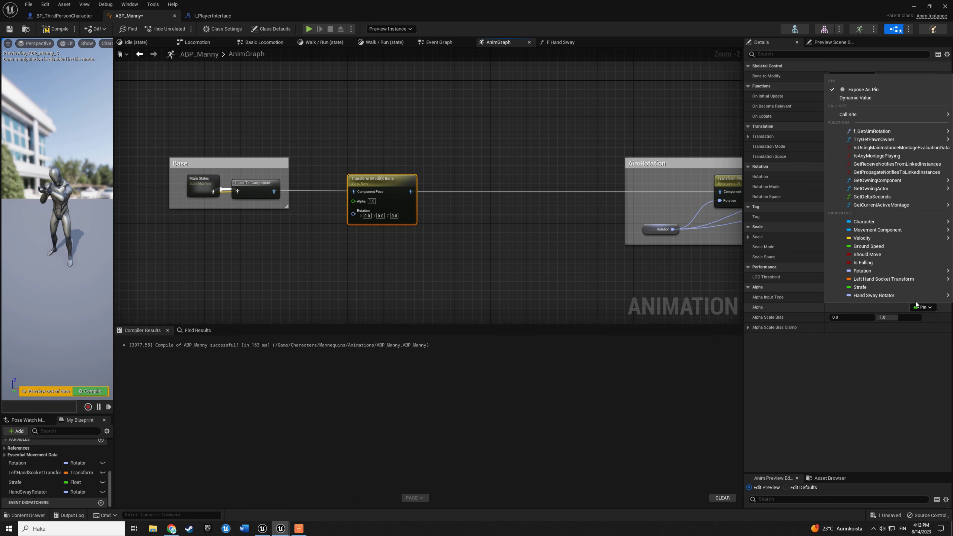
pyautogui.click(875, 90)
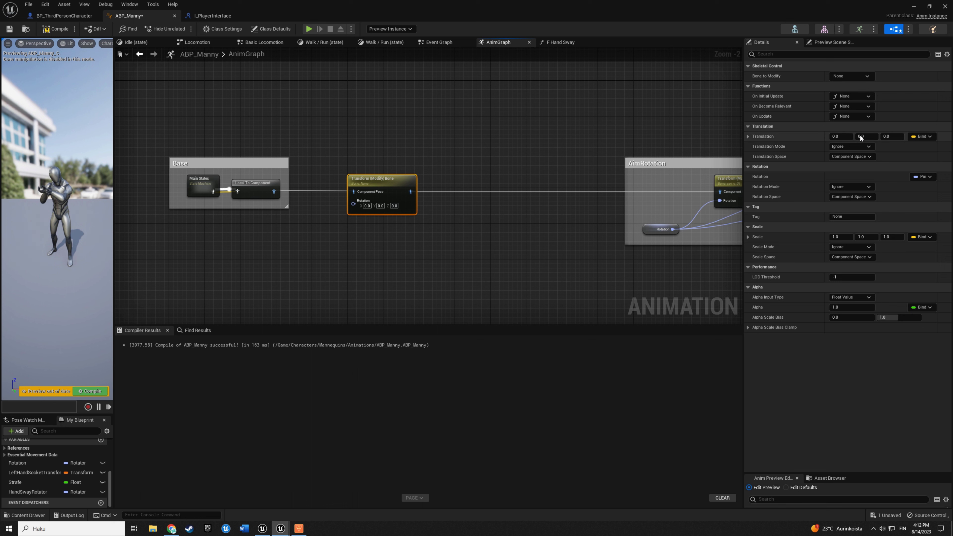
pyautogui.click(847, 187)
pyautogui.click(843, 208)
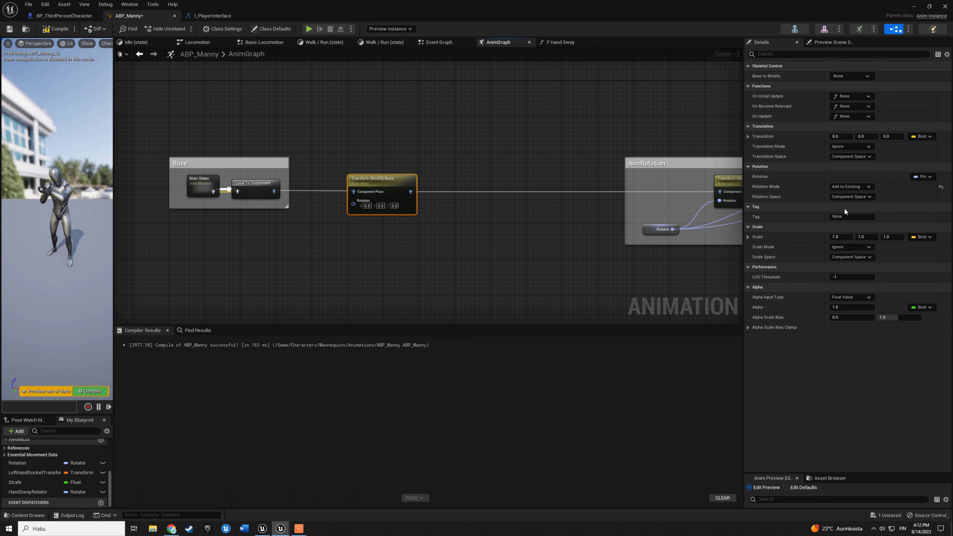
pyautogui.click(844, 76)
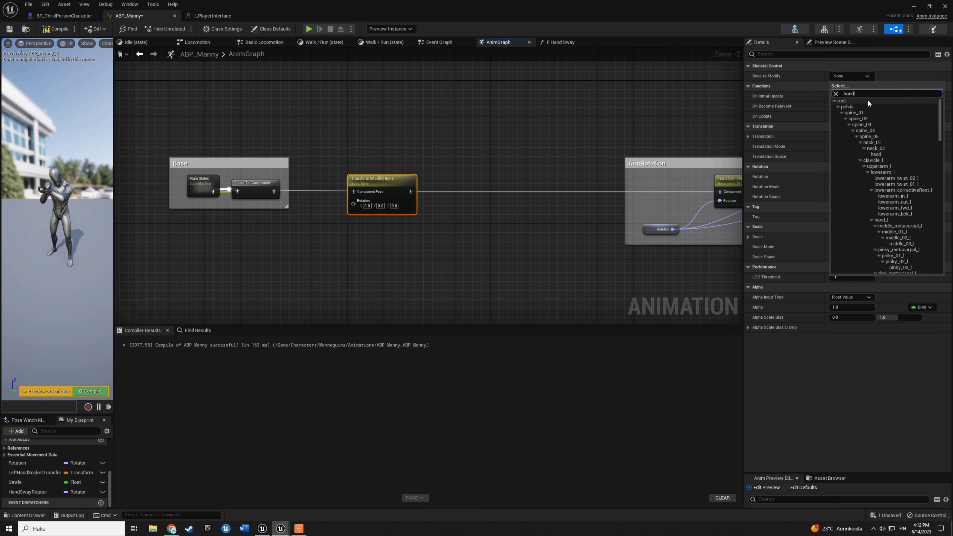
pyautogui.write('hand')
pyautogui.click(844, 107)
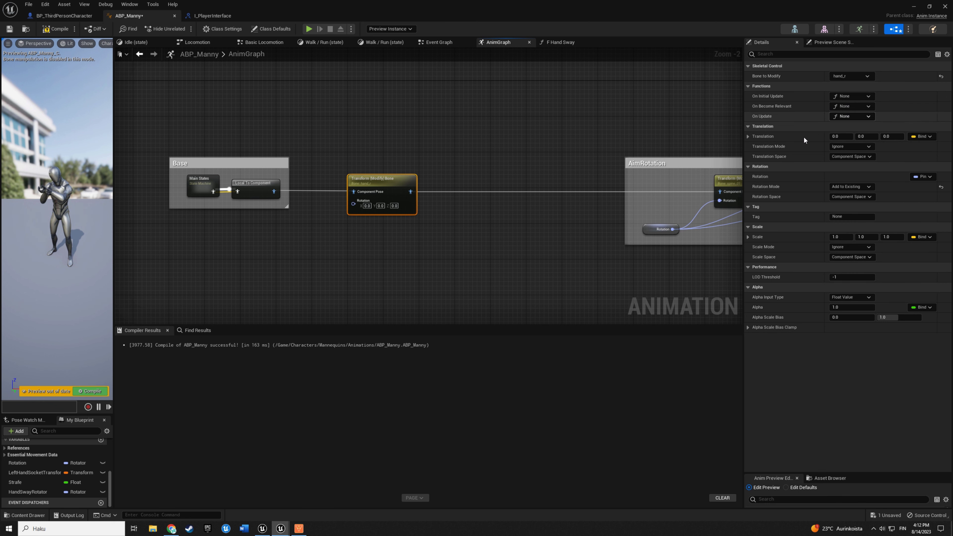
# - Duplicate the Transform (Modify) Bone node with copy and paste
pyautogui.click(541, 262)
pyautogui.click(400, 180)
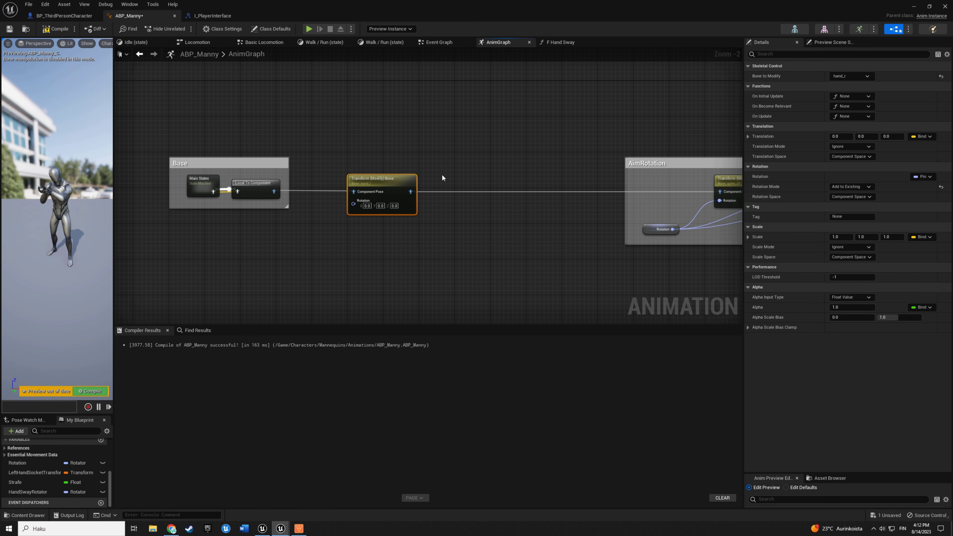
pyautogui.hotkey('ctrl', 'c')
pyautogui.hotkey('ctrl', 'v')
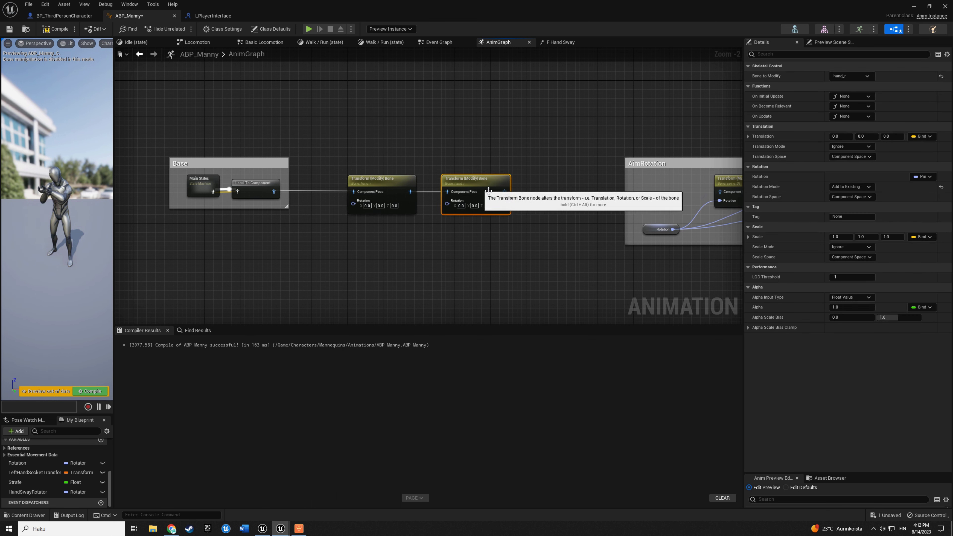
# - Wire the copied node into the pose chain and set its bone to hand_l
pyautogui.moveTo(504, 191); pyautogui.dragTo(719, 193)
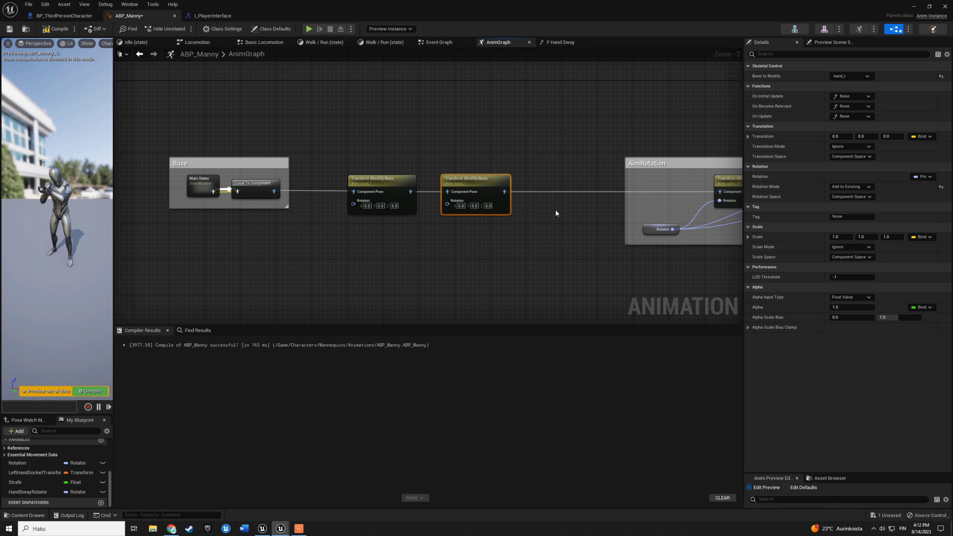
pyautogui.click(847, 76)
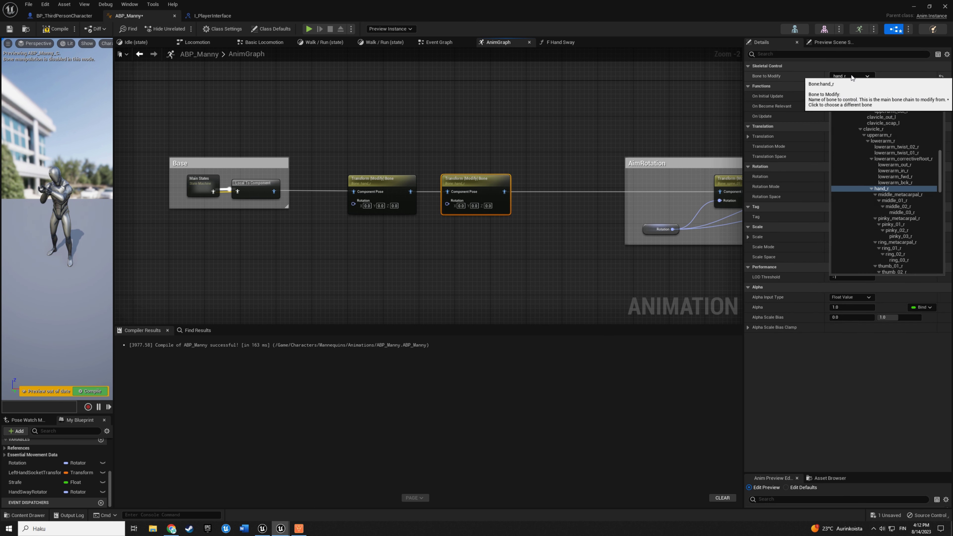
pyautogui.write('hand')
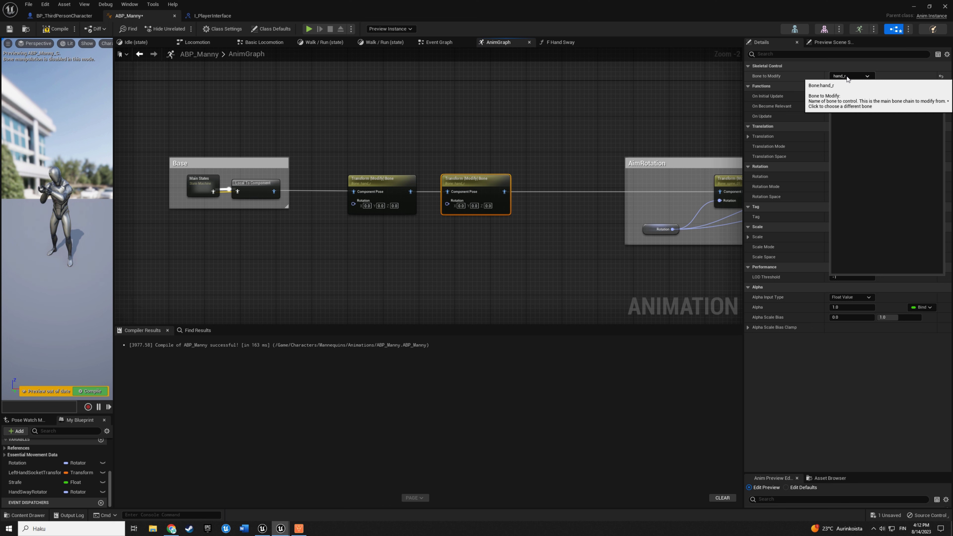
pyautogui.write(' l')
pyautogui.press('BackSpace')
pyautogui.press('BackSpace')
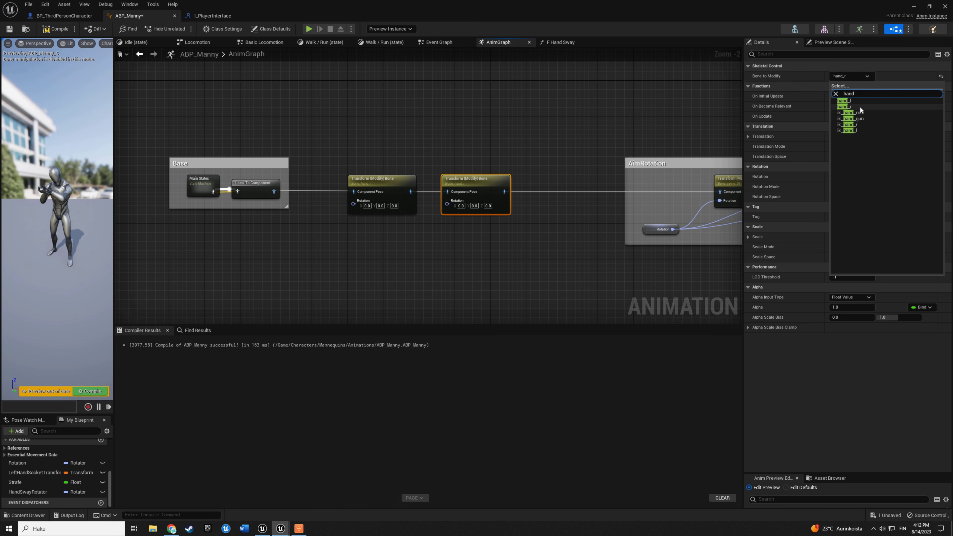
pyautogui.click(851, 99)
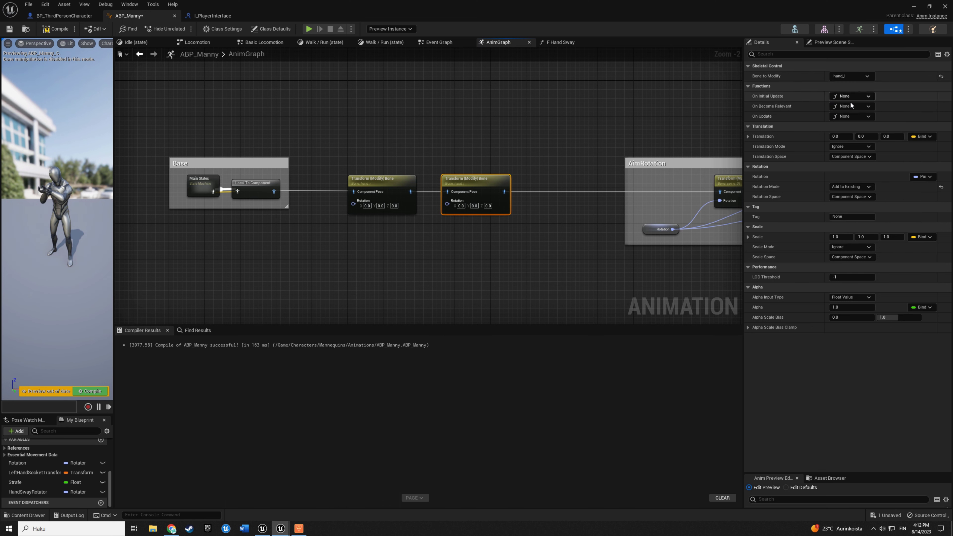
pyautogui.click(490, 244)
# - Add a HandSwayRotator getter and connect it to both nodes' Rotation pins
pyautogui.moveTo(22, 494); pyautogui.dragTo(180, 381)
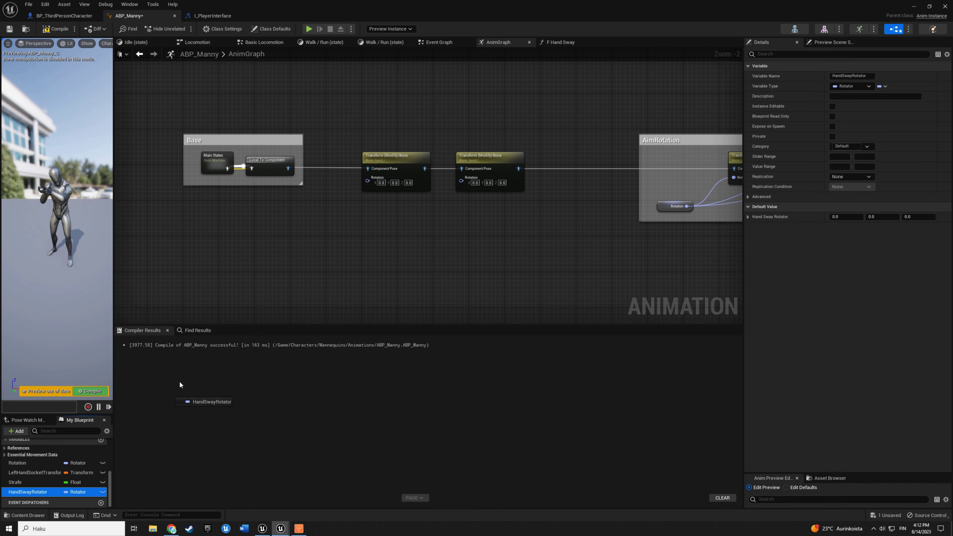
pyautogui.moveTo(341, 223); pyautogui.dragTo(368, 181)
pyautogui.click(375, 233)
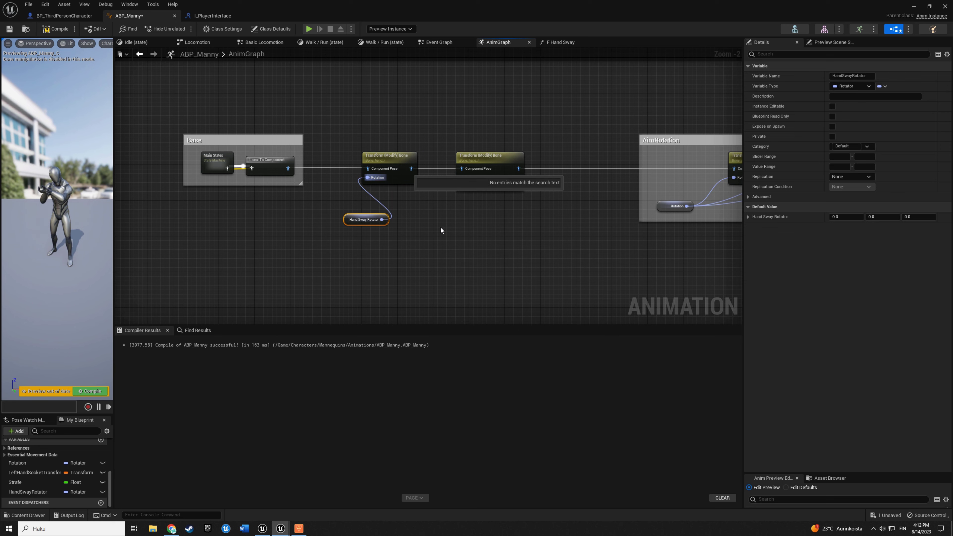
pyautogui.moveTo(441, 230); pyautogui.dragTo(387, 236, button='right')
pyautogui.moveTo(327, 225); pyautogui.dragTo(407, 183)
pyautogui.click(422, 270)
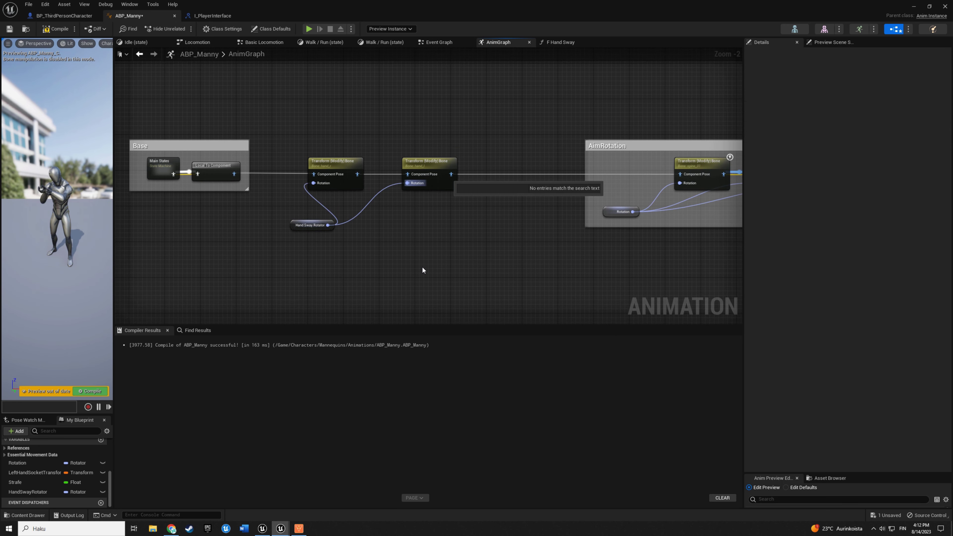
# - Tidy the Hand Sway Rotator node's position and compile ABP_Manny
pyautogui.moveTo(422, 270); pyautogui.dragTo(407, 250, button='right')
pyautogui.moveTo(277, 211); pyautogui.dragTo(238, 211)
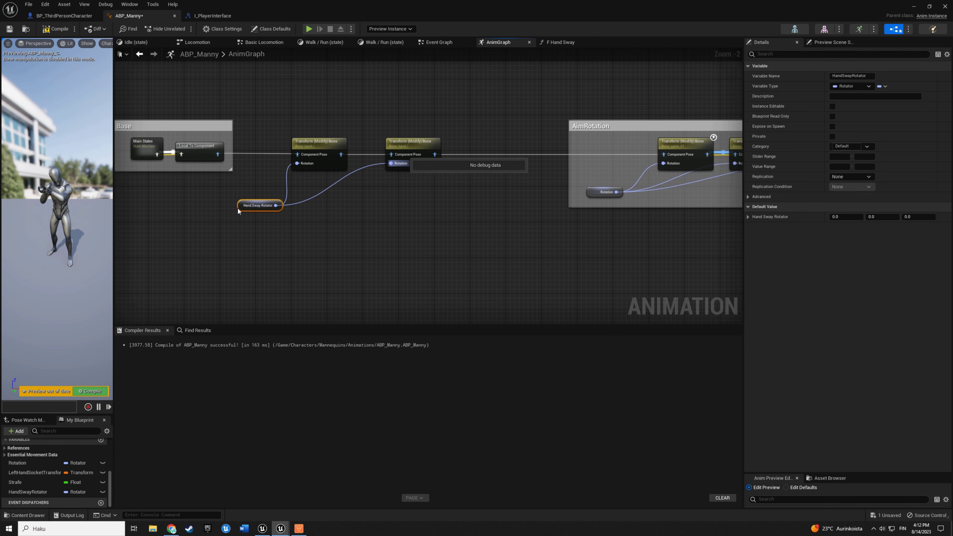
pyautogui.click(56, 28)
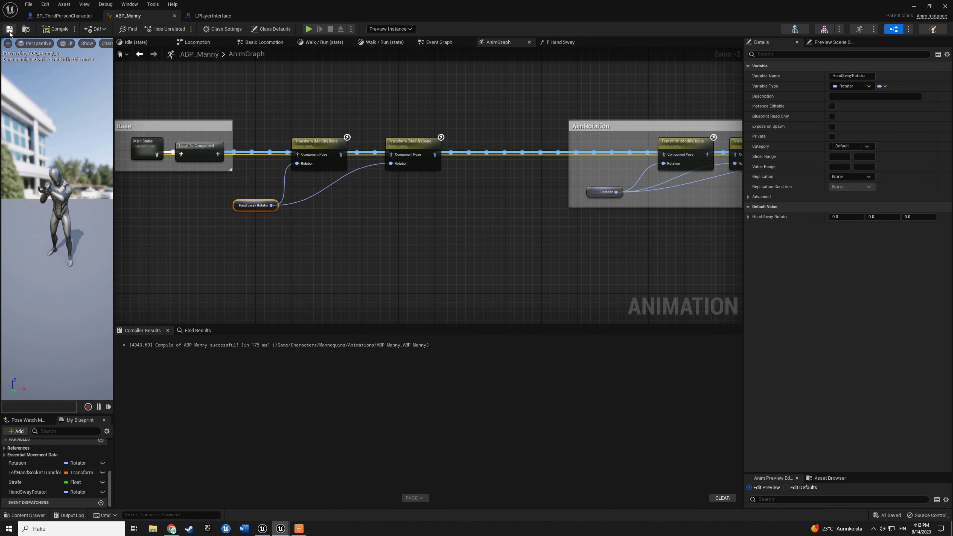
pyautogui.moveTo(333, 204); pyautogui.dragTo(396, 219, button='right')
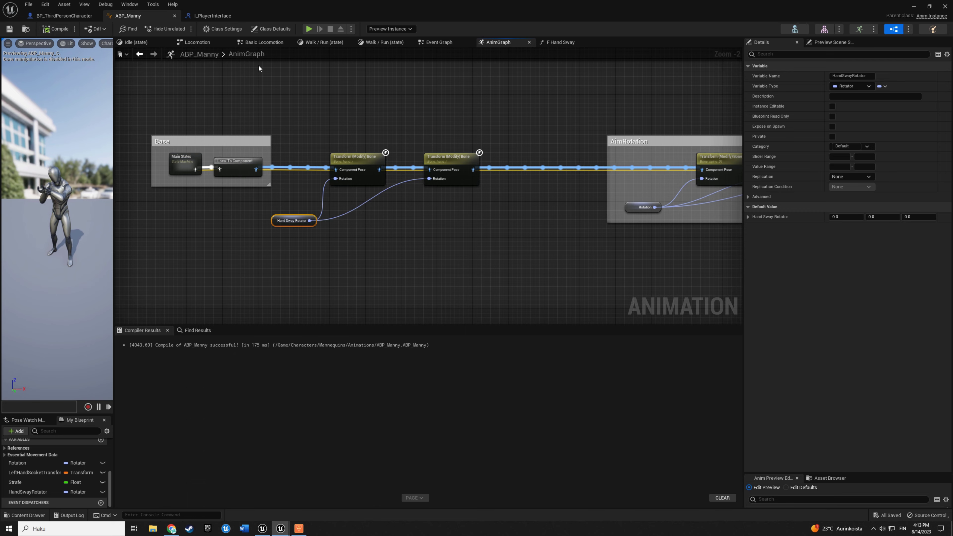
# - Play ThirdPersonMap in the editor and move with A, D and W to check the hand sway
pyautogui.click(914, 7)
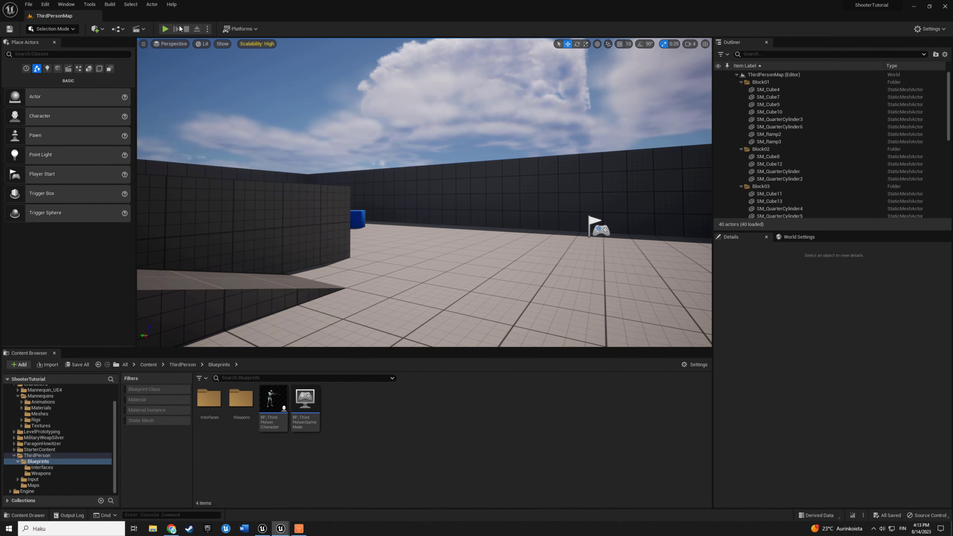
pyautogui.click(165, 29)
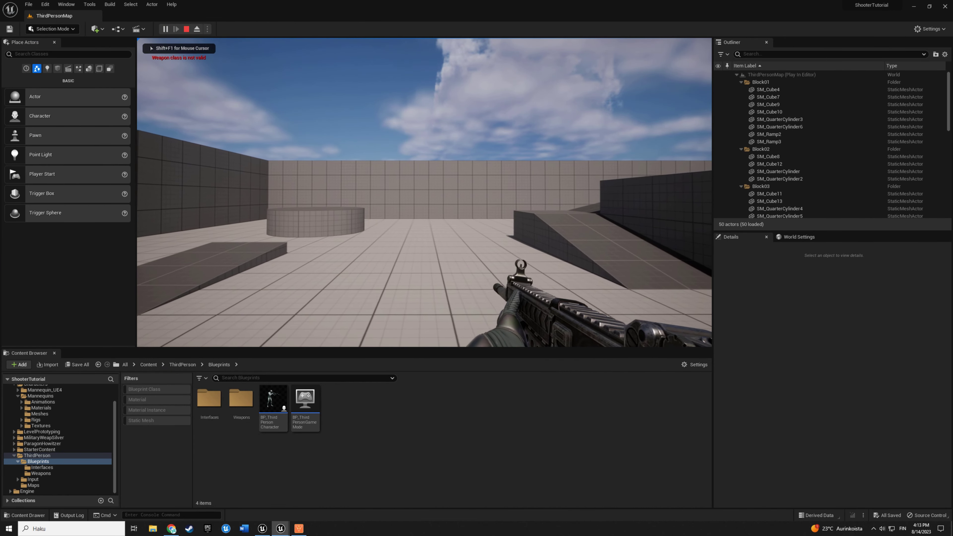
pyautogui.press('a')
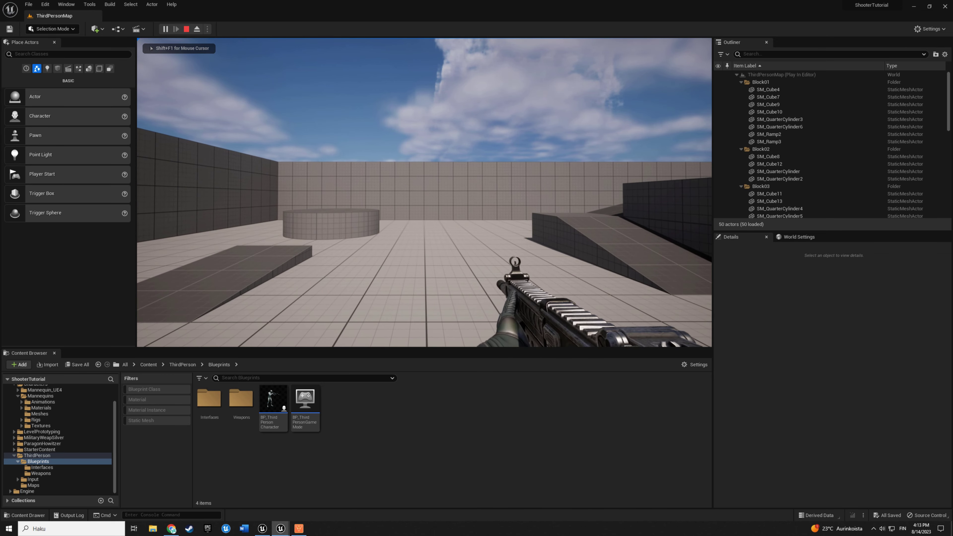
pyautogui.press('d')
pyautogui.press('w')
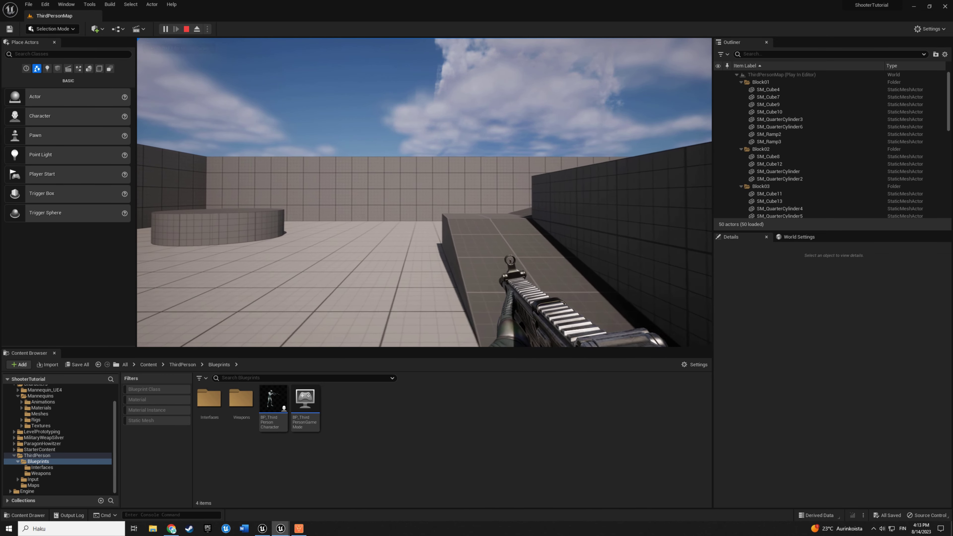